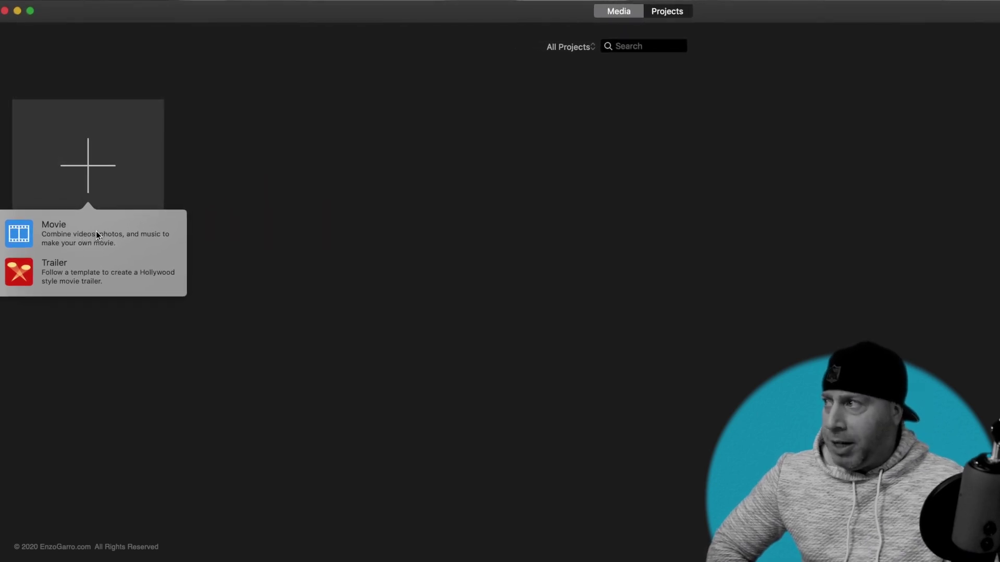
Create a new movie project and look through the audio, titles, backgrounds and transitions libraries before returning to the project media
left_click(104, 238)
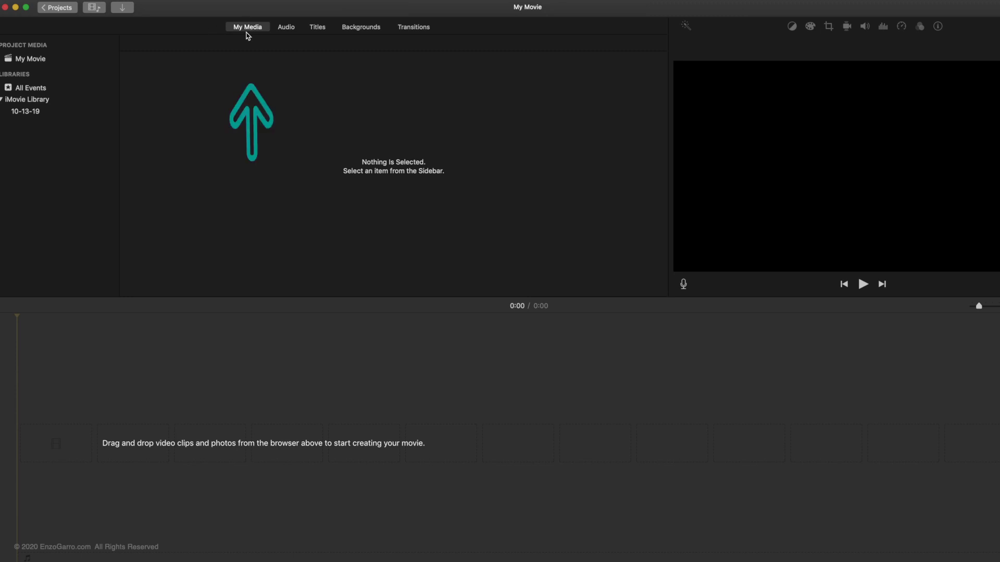
left_click(287, 29)
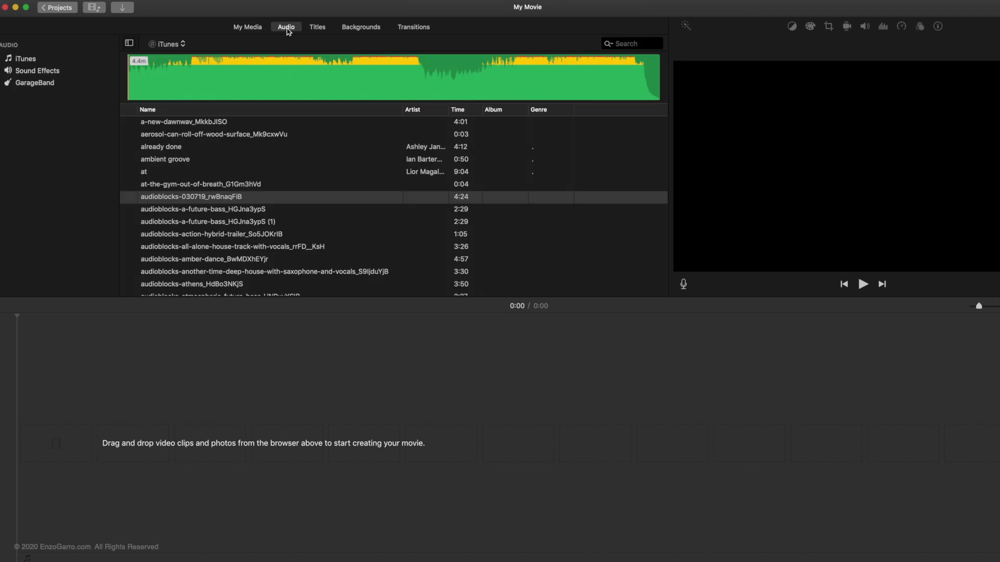
left_click(318, 28)
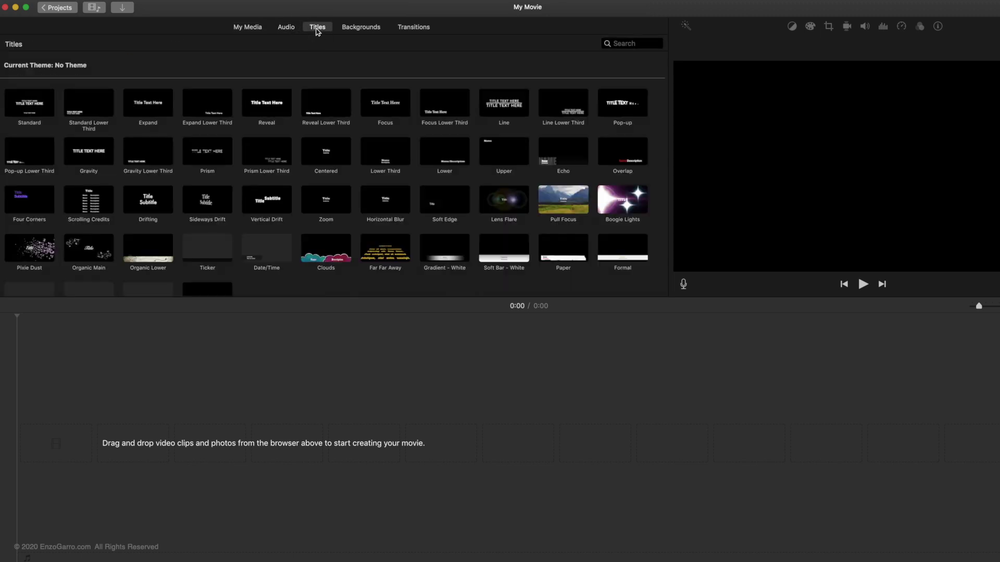
left_click(360, 30)
left_click(415, 31)
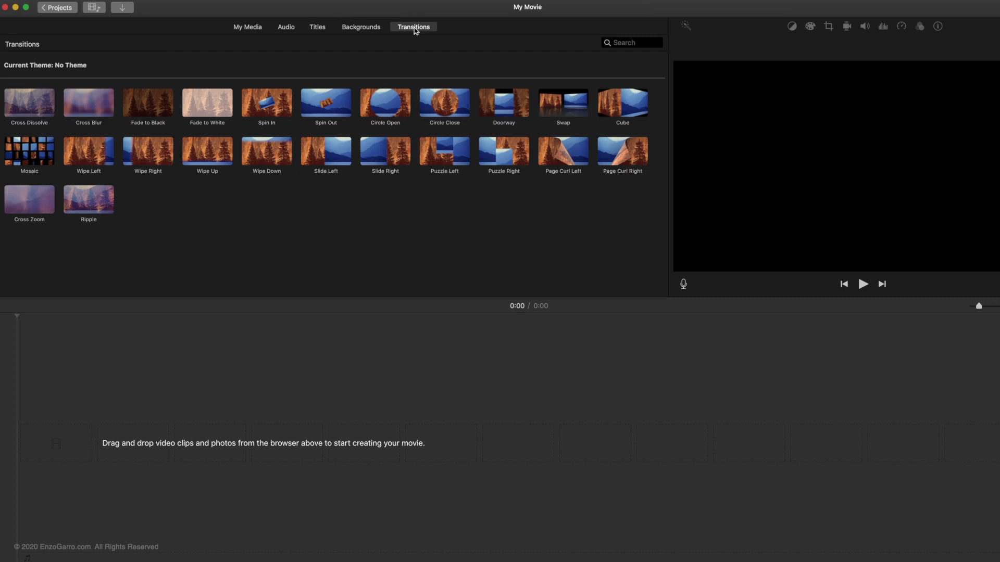
left_click(240, 29)
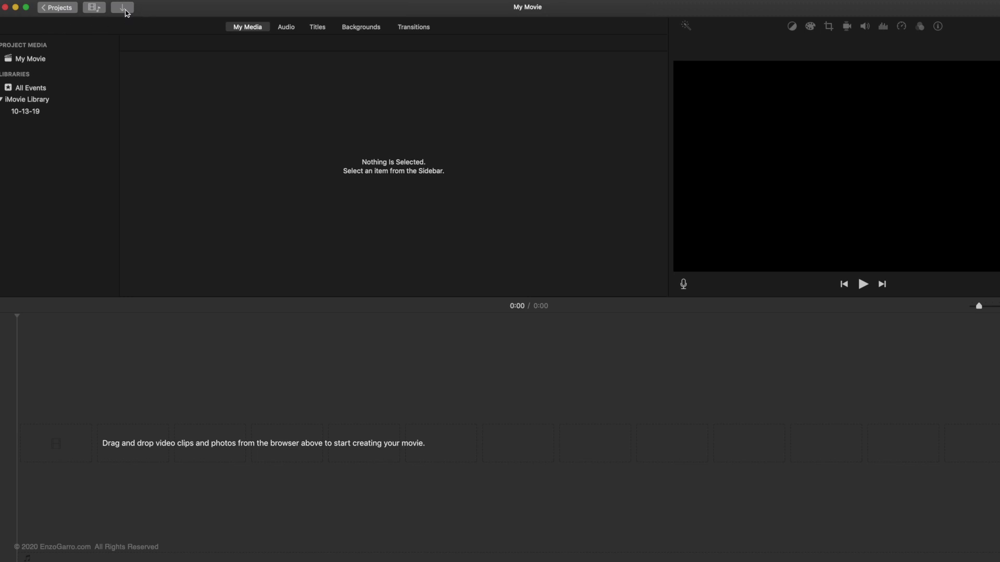
Import MVI_1414.MP4 and MVI_1415.MP4 from the My Passport for Mac drive into the My Movie project media
left_click(32, 61)
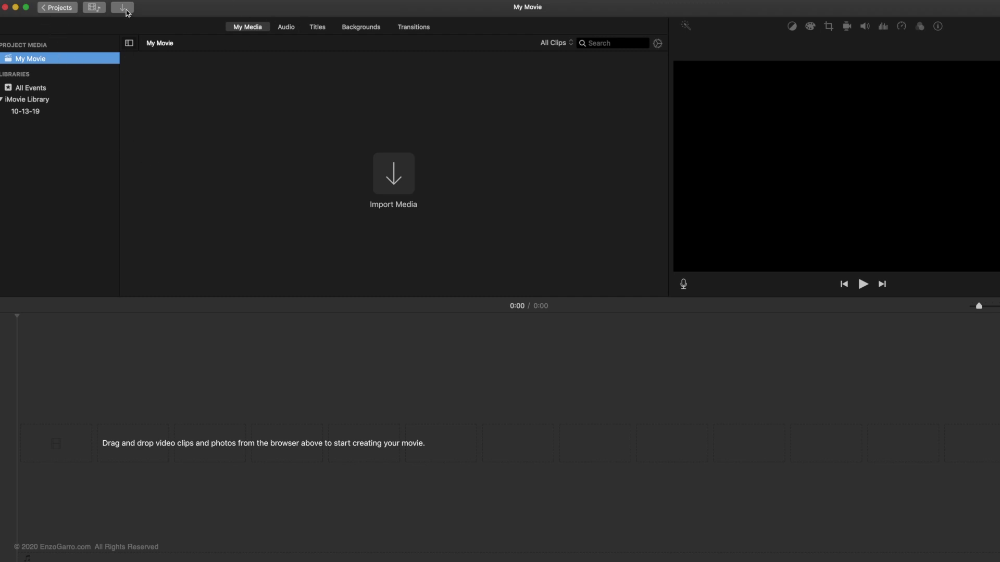
left_click(399, 181)
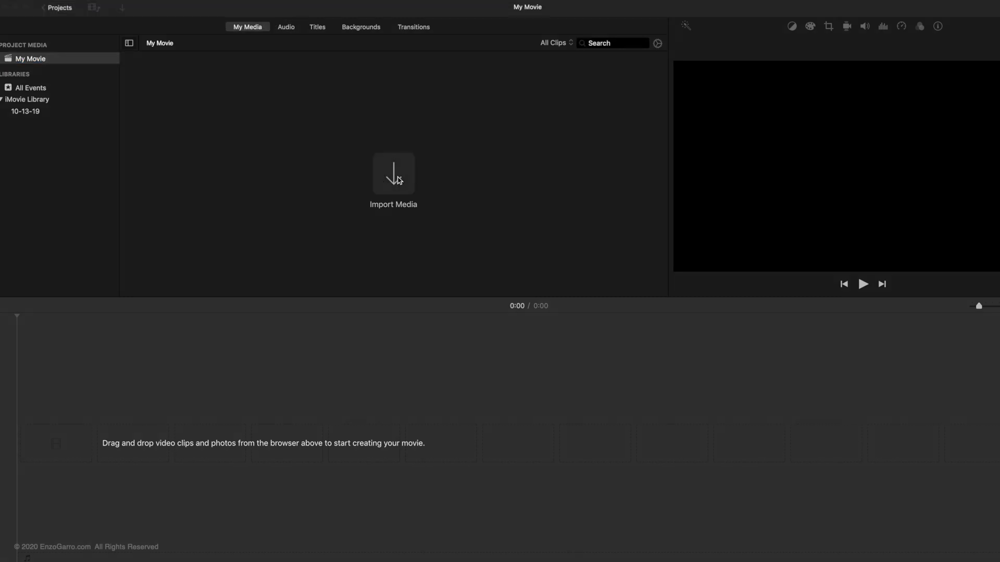
scroll(305, 373, "down", 15)
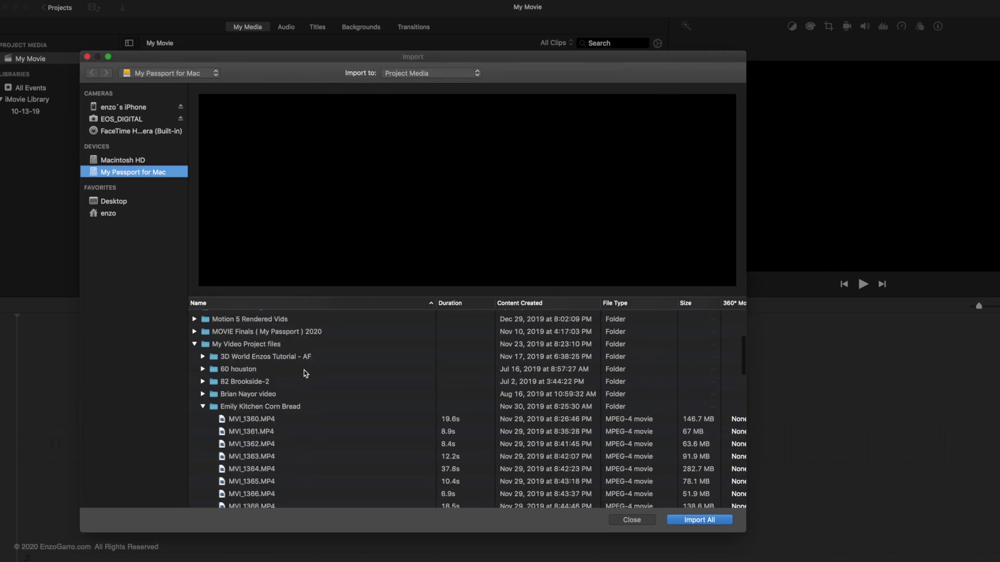
left_click(235, 401)
scroll(250, 416, "up", 3)
left_click(257, 423)
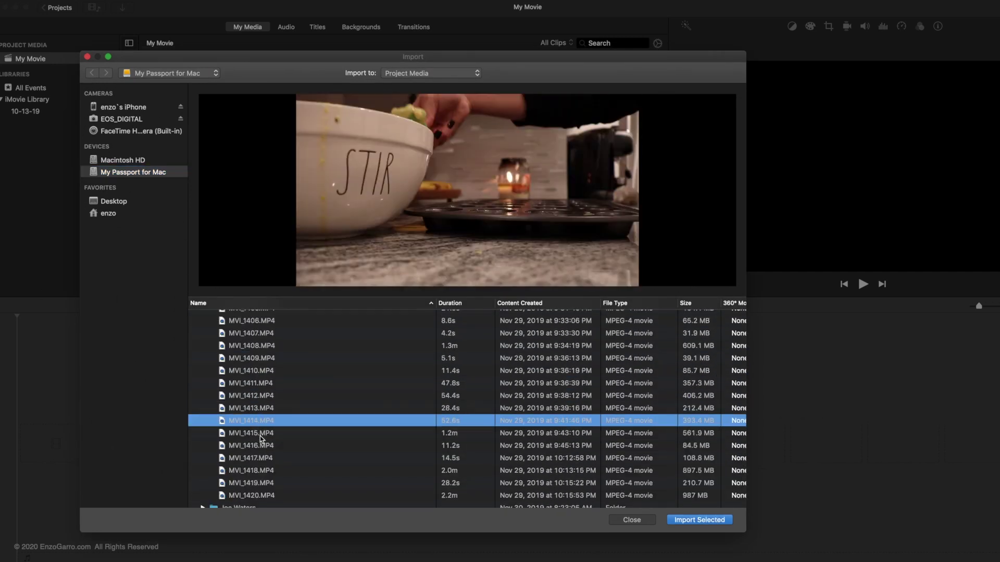
left_click(260, 434, "shift")
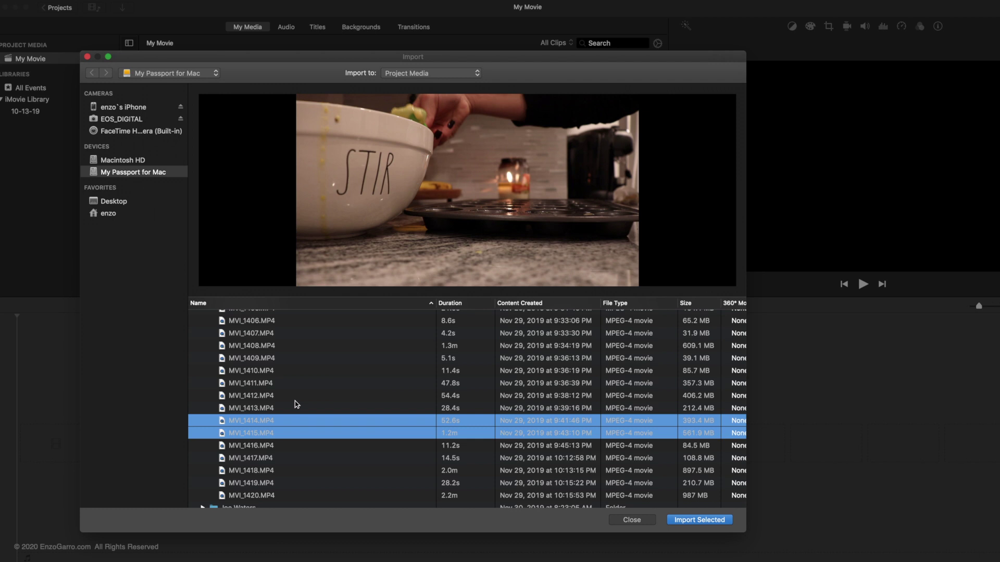
key("Return")
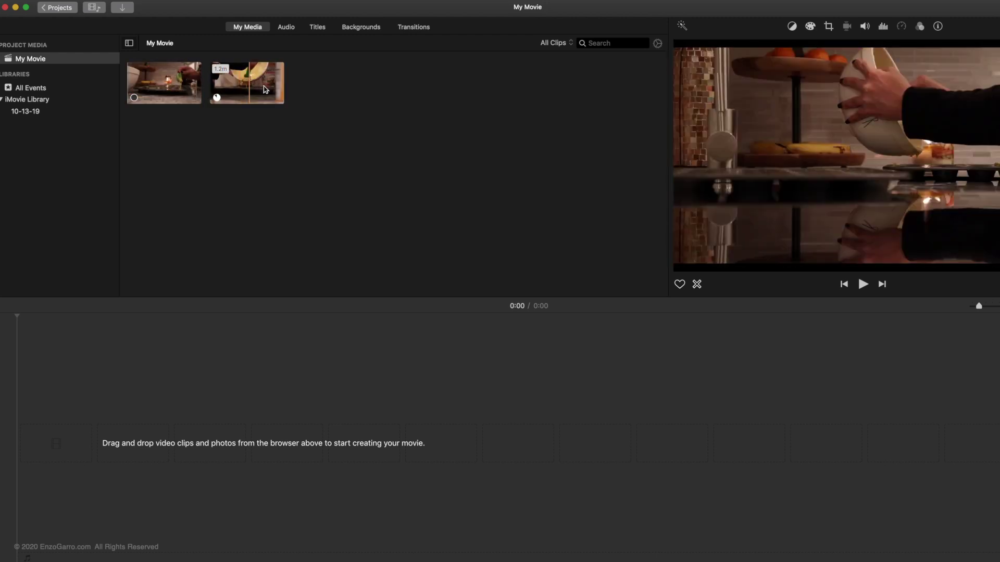
Place the full 52.6-second first clip from the media browser at the start of the empty timeline
left_click(160, 74)
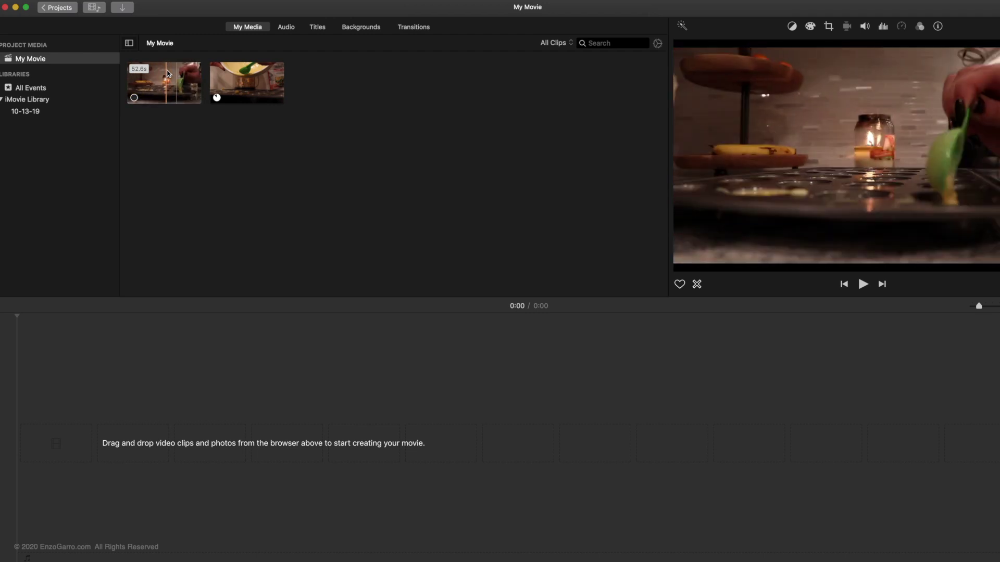
left_click(167, 79)
left_click_drag(127, 84, 137, 83)
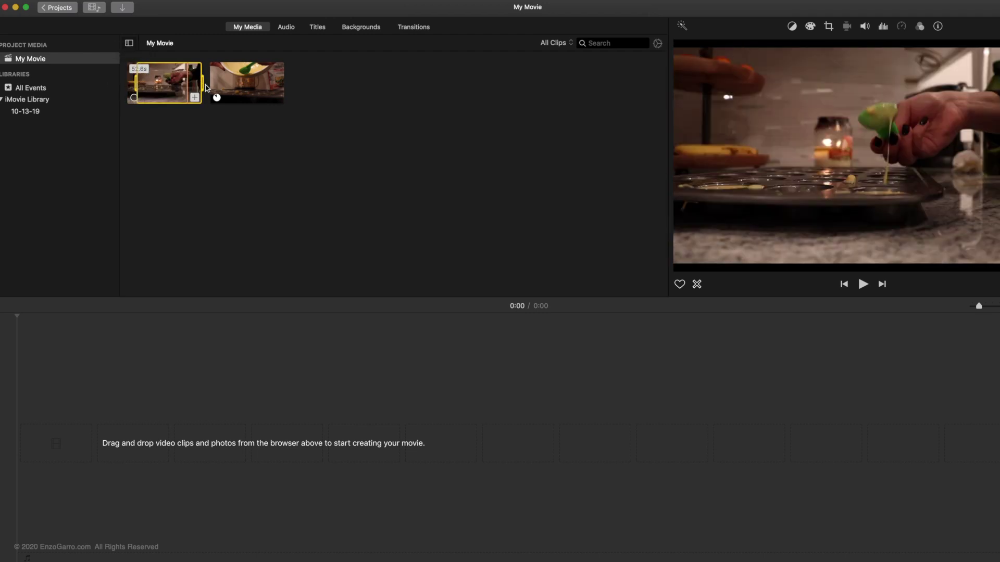
mouse_move(202, 85)
left_mouse_down()
mouse_move(173, 87)
mouse_move(202, 87)
left_mouse_up()
left_click_drag(137, 86, 127, 83)
left_click_drag(166, 349, 67, 452)
Overlay the second media clip above the first timeline clip as a cutaway and shift it slightly earlier
left_click(253, 82)
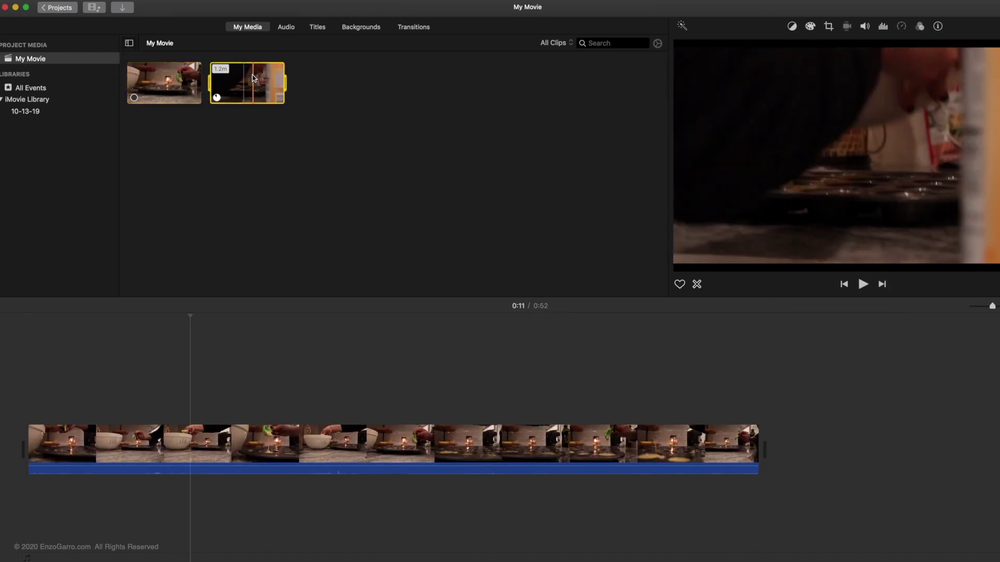
left_click_drag(256, 107, 157, 400)
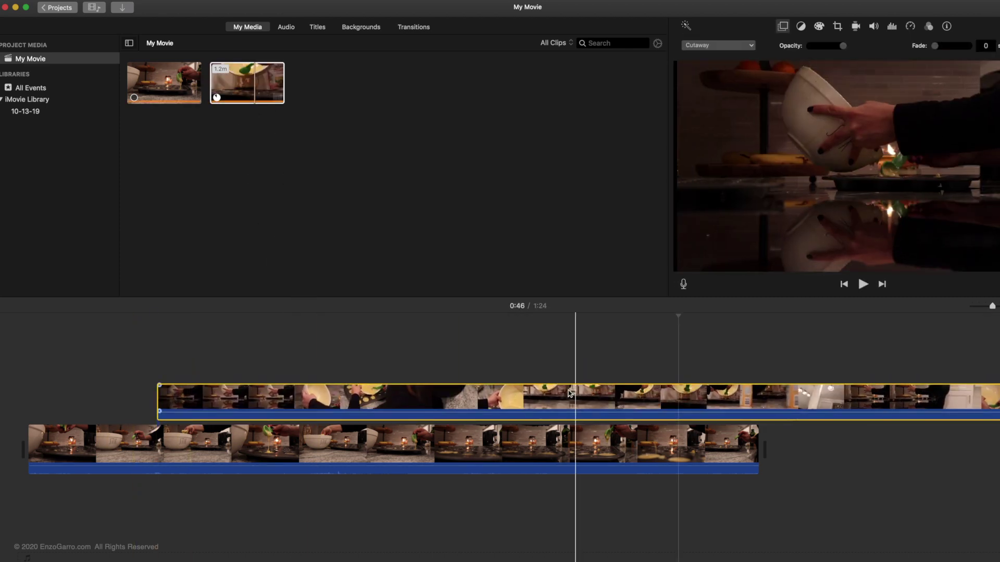
left_click_drag(446, 389, 421, 391)
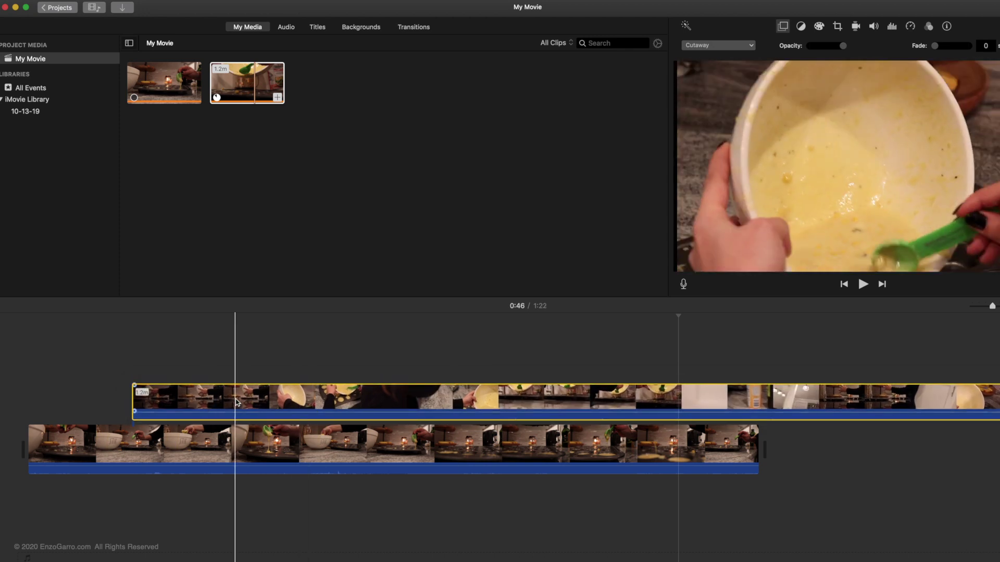
Move the overlaid clip onto the main track directly after the first clip
left_click_drag(181, 390, 823, 432)
scroll(822, 432, "right", 5)
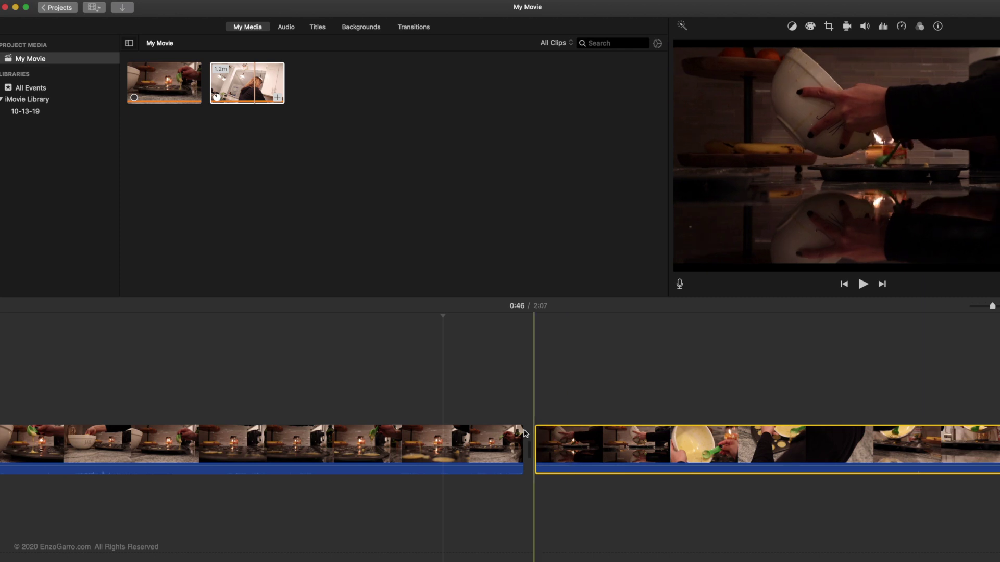
scroll(383, 425, "left", 5)
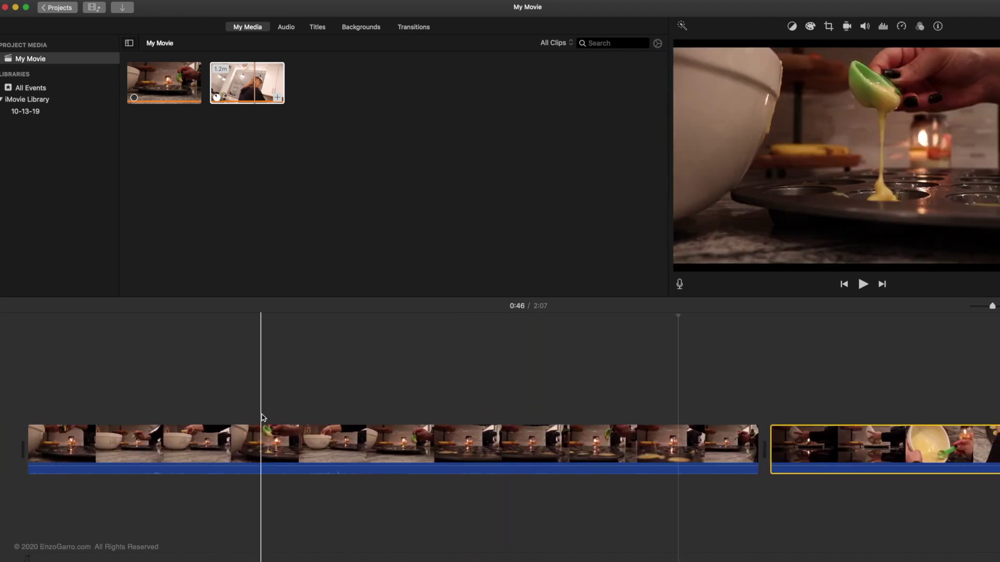
Trim the start of the first timeline clip to shorten it to about 50 seconds
left_click(276, 471)
left_click_drag(474, 467, 449, 466)
left_click(450, 462)
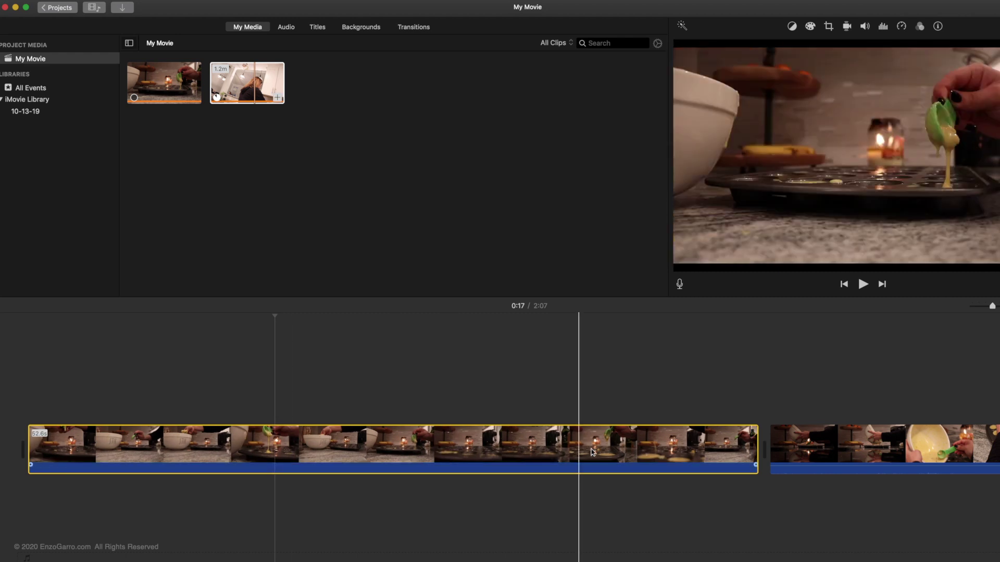
mouse_move(542, 471)
left_mouse_down()
mouse_move(543, 462)
mouse_move(543, 469)
left_mouse_up()
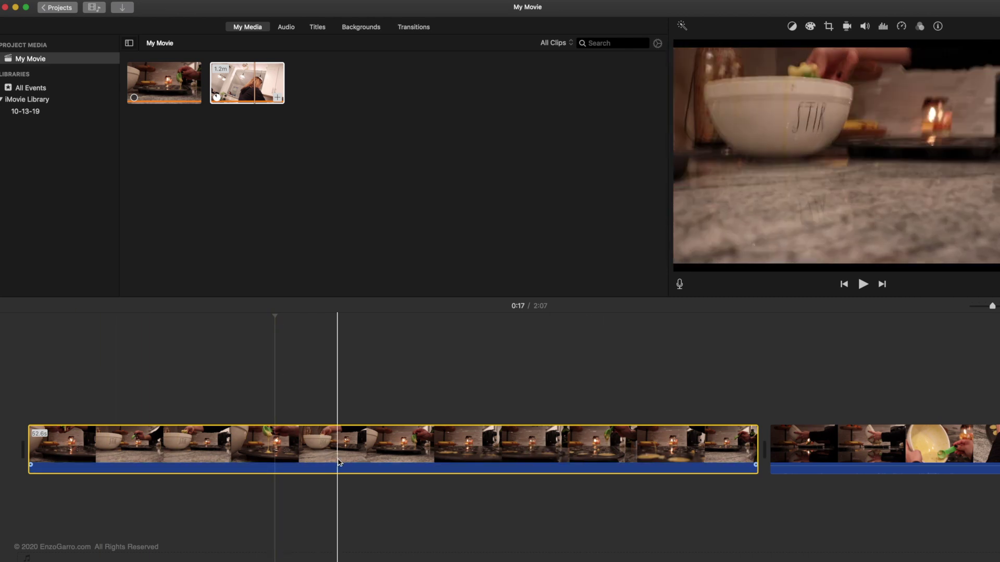
left_click_drag(29, 445, 65, 441)
Split the first timeline clip at about 0:06
left_click(171, 395)
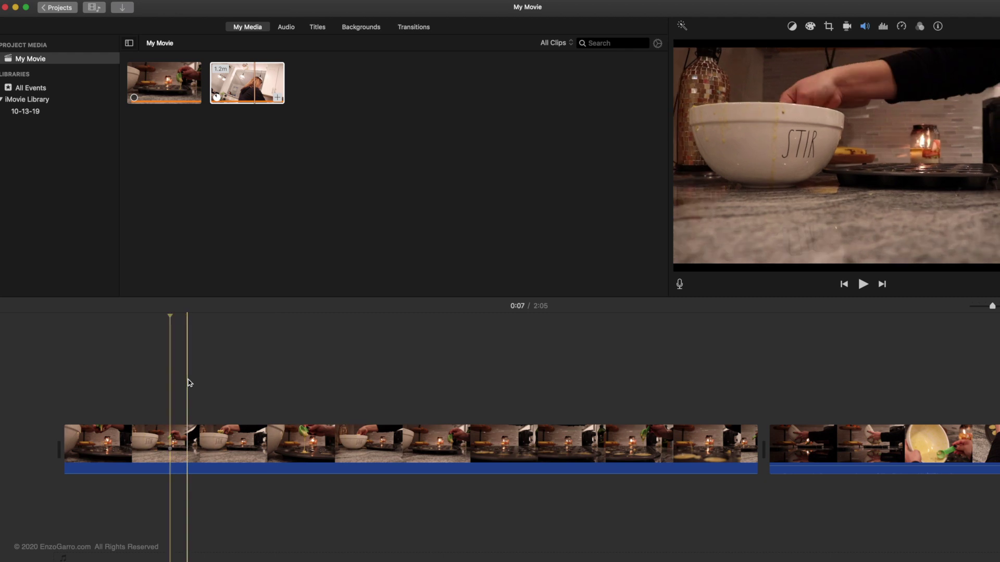
left_click_drag(172, 316, 83, 326)
right_click(148, 439)
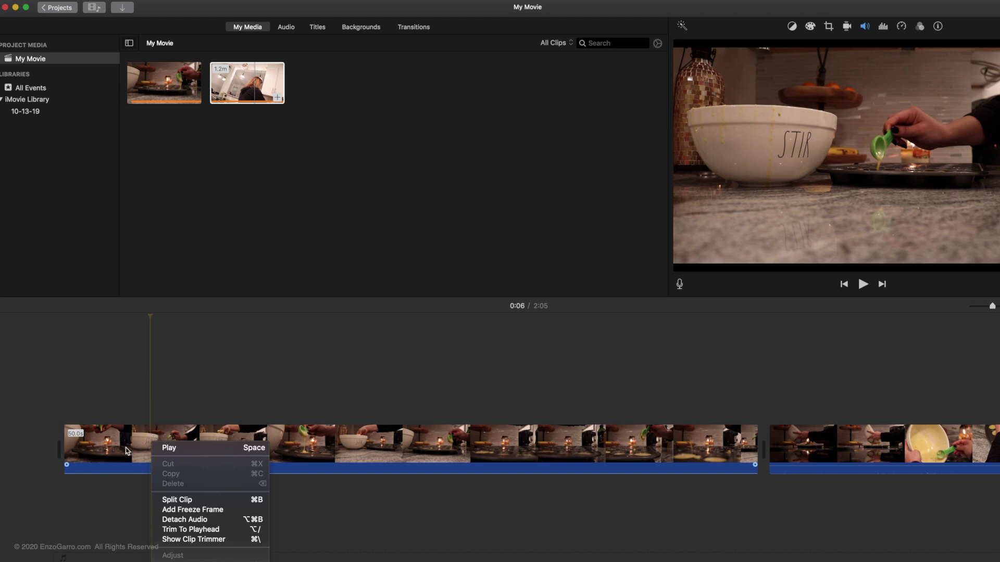
right_click(152, 436)
right_click(152, 436)
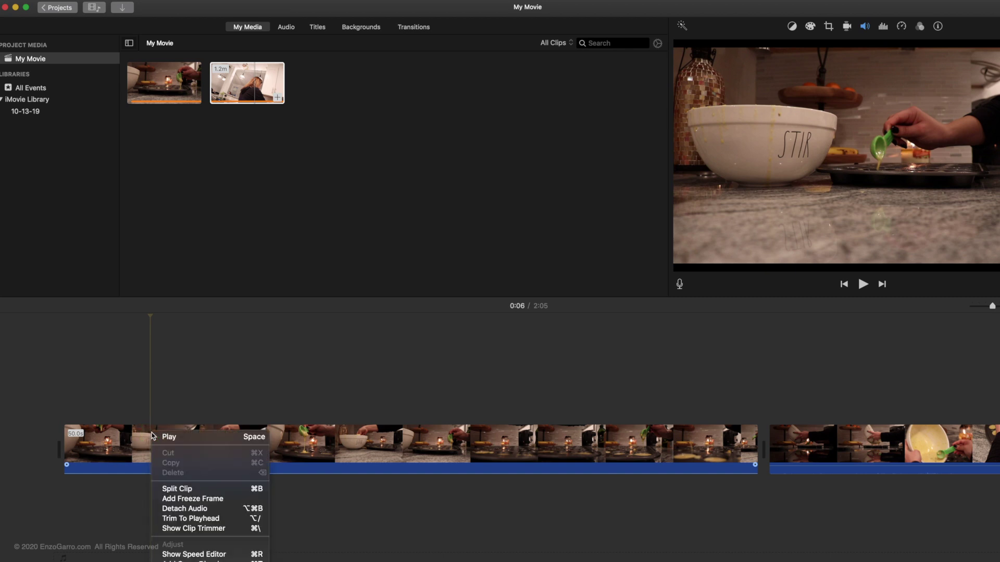
left_click(180, 489)
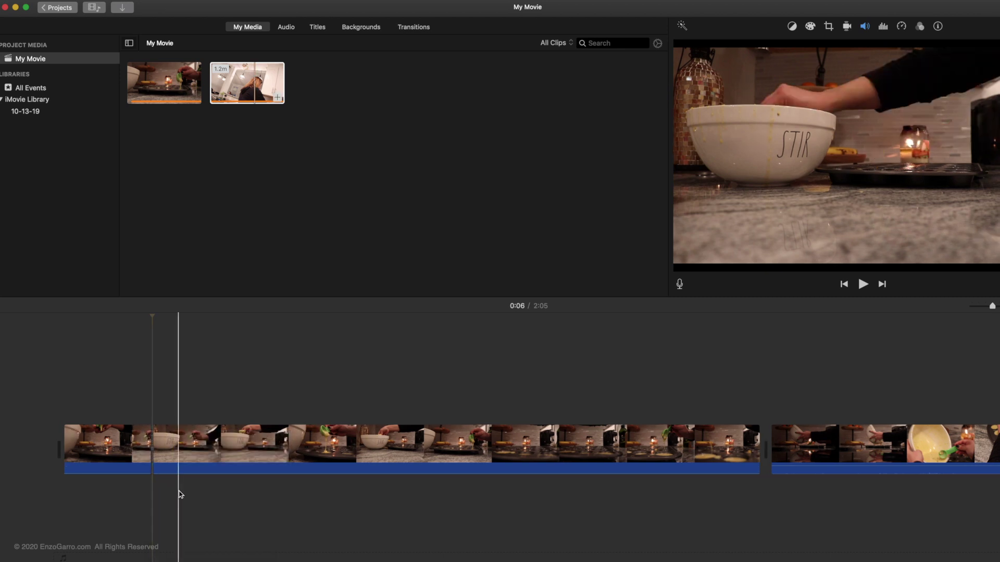
left_click(115, 443)
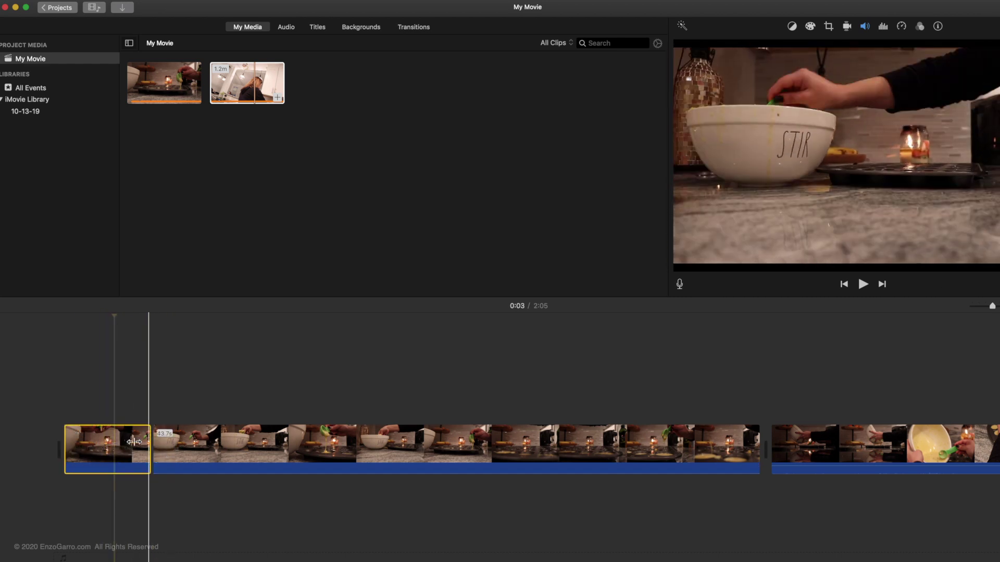
Detach the audio from the second piece of the split clip and shift the detached audio slightly later
left_click(196, 451)
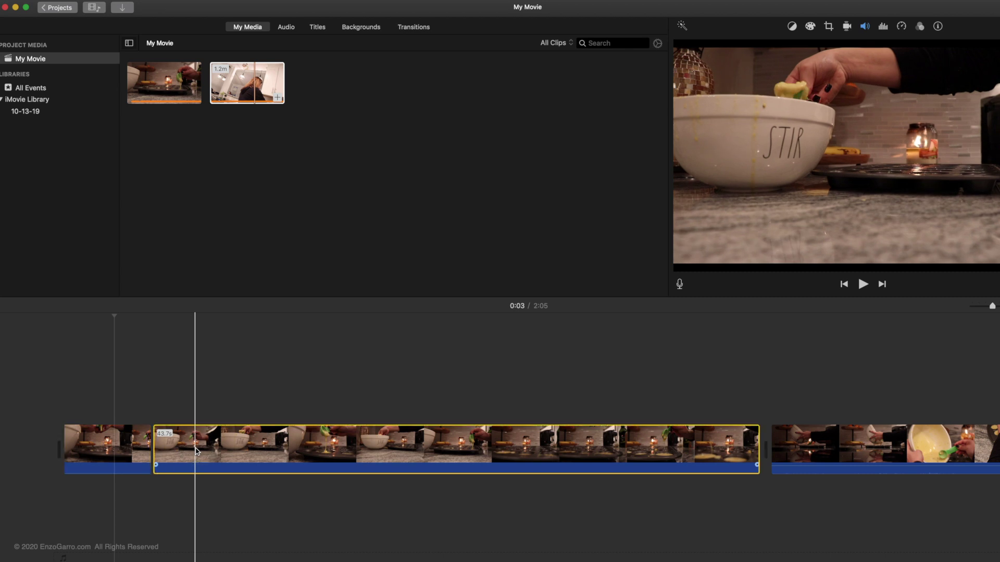
right_click(304, 446)
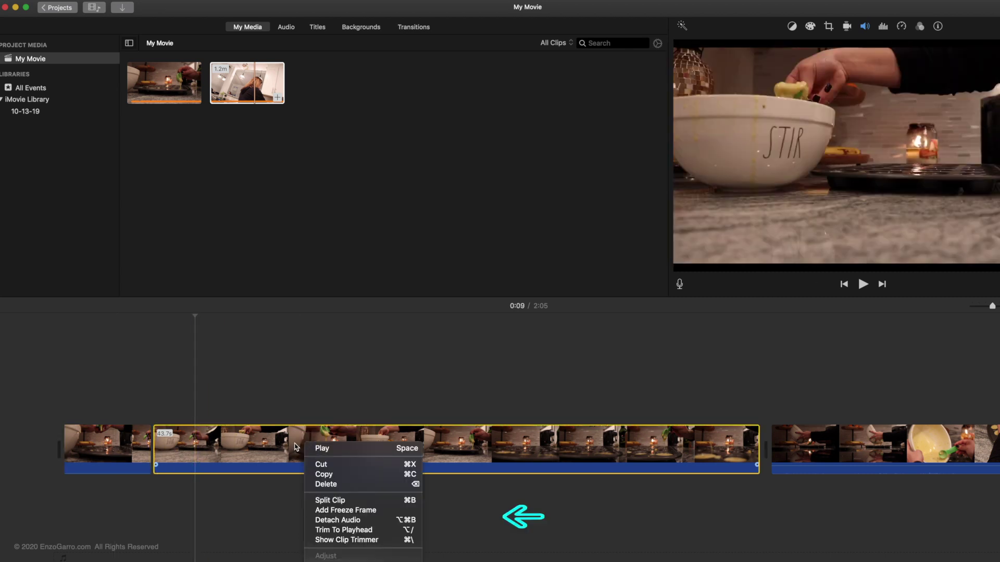
left_click(348, 520)
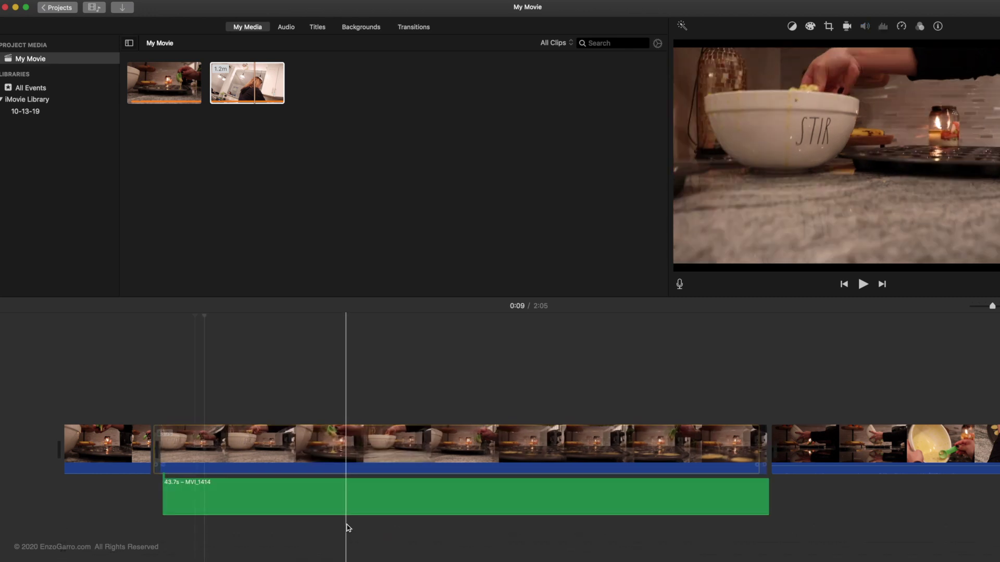
left_click(280, 497)
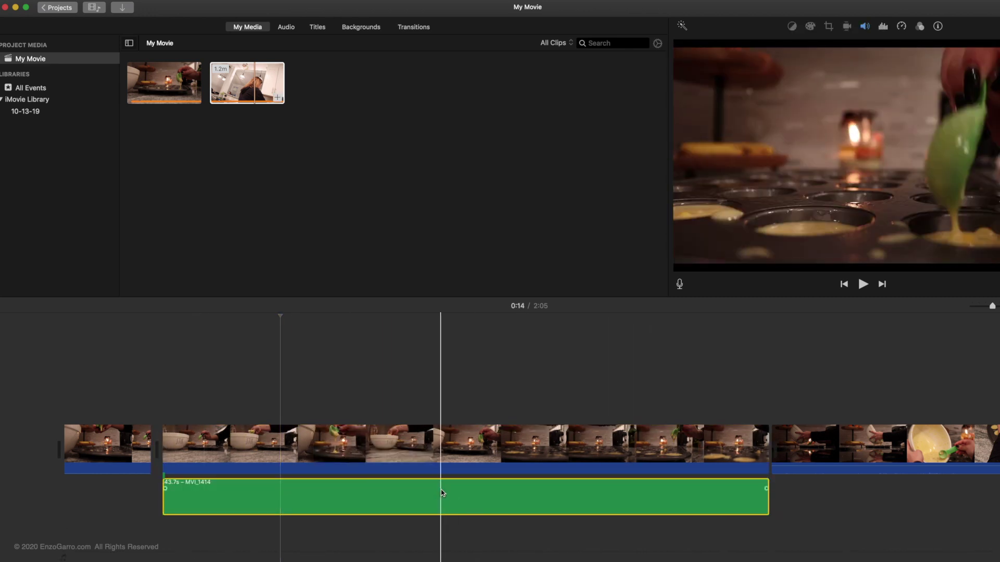
left_click_drag(439, 495, 469, 504)
Show the speed editor on the video piece with detached audio and slow it down to about 55 seconds long
right_click(323, 444)
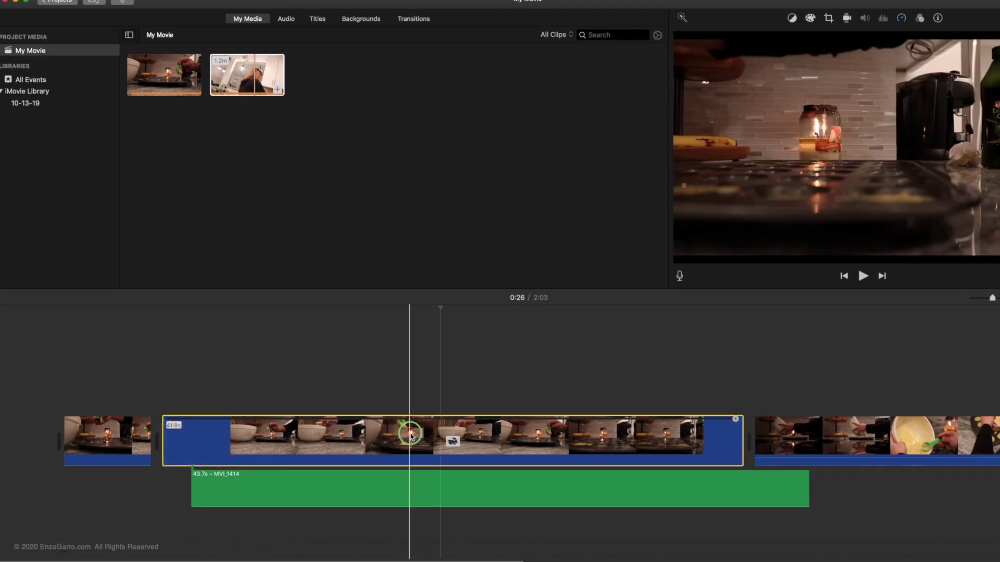
right_click(411, 445)
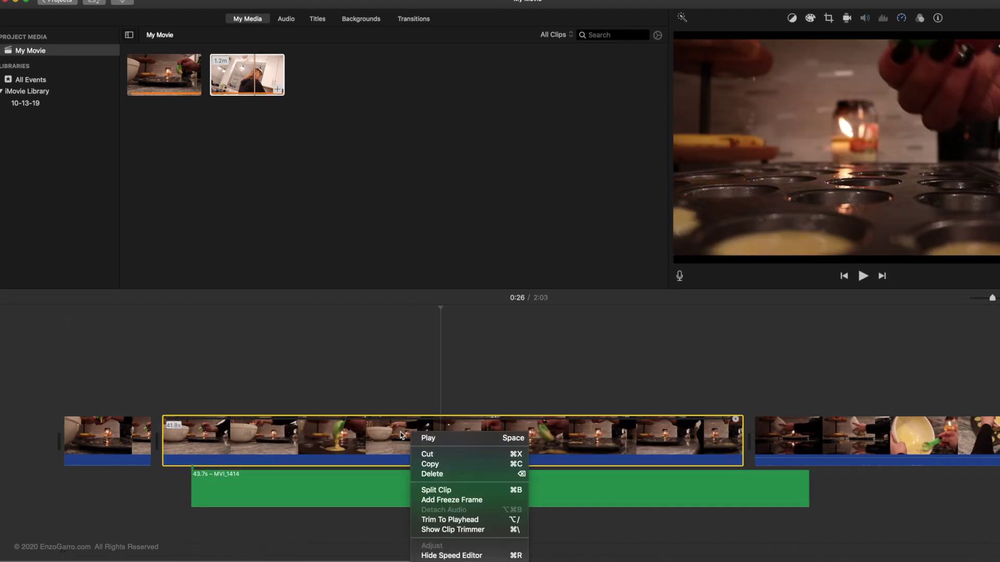
left_click(445, 556)
right_click(375, 436)
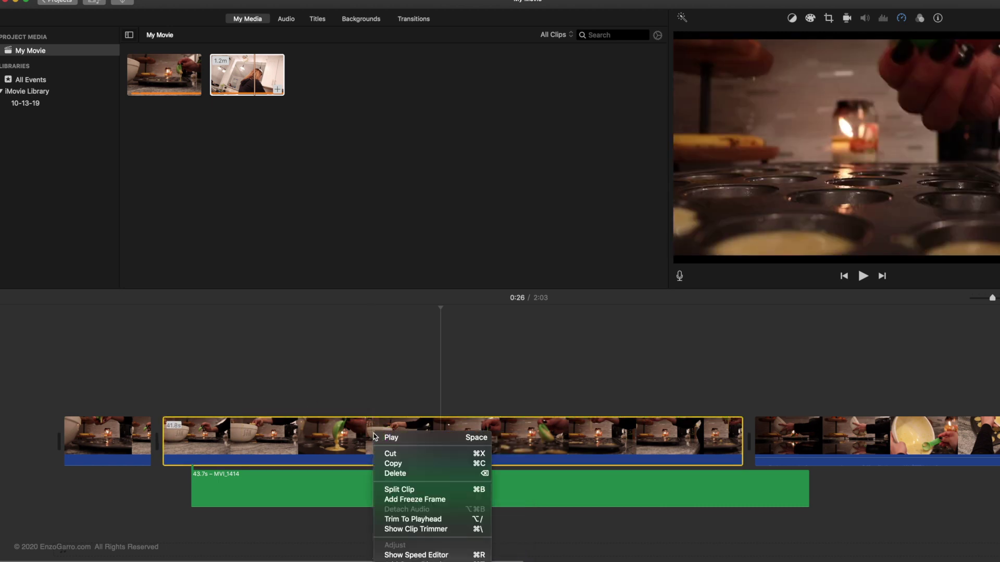
left_click(424, 555)
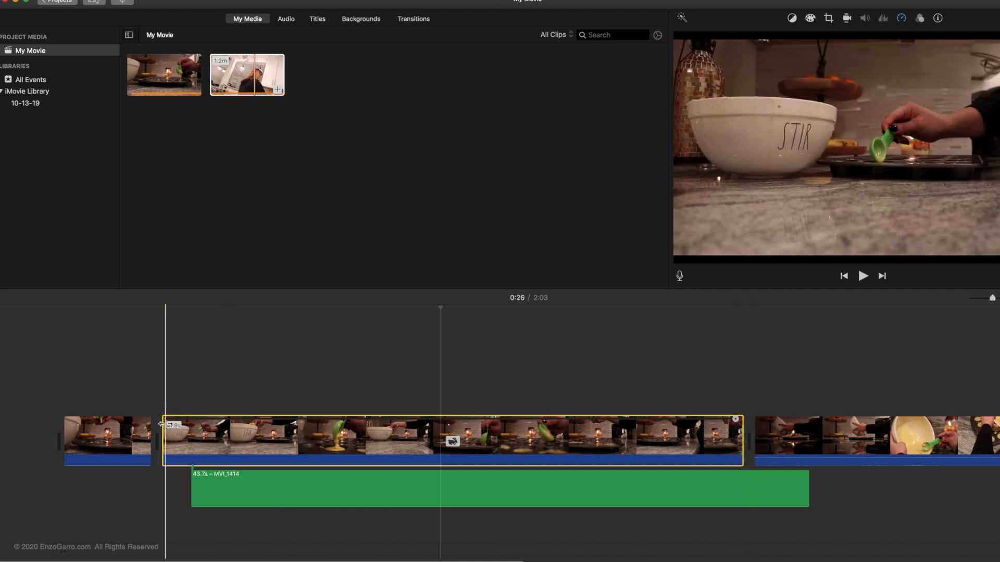
mouse_move(735, 420)
left_mouse_down()
mouse_move(692, 418)
mouse_move(804, 420)
mouse_move(569, 419)
mouse_move(928, 412)
left_mouse_up()
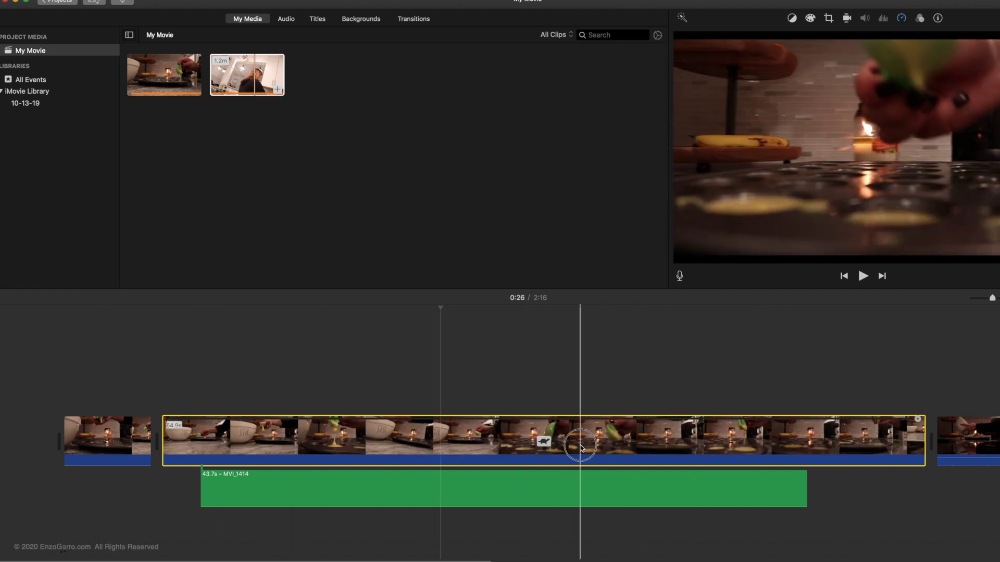
left_click(579, 444)
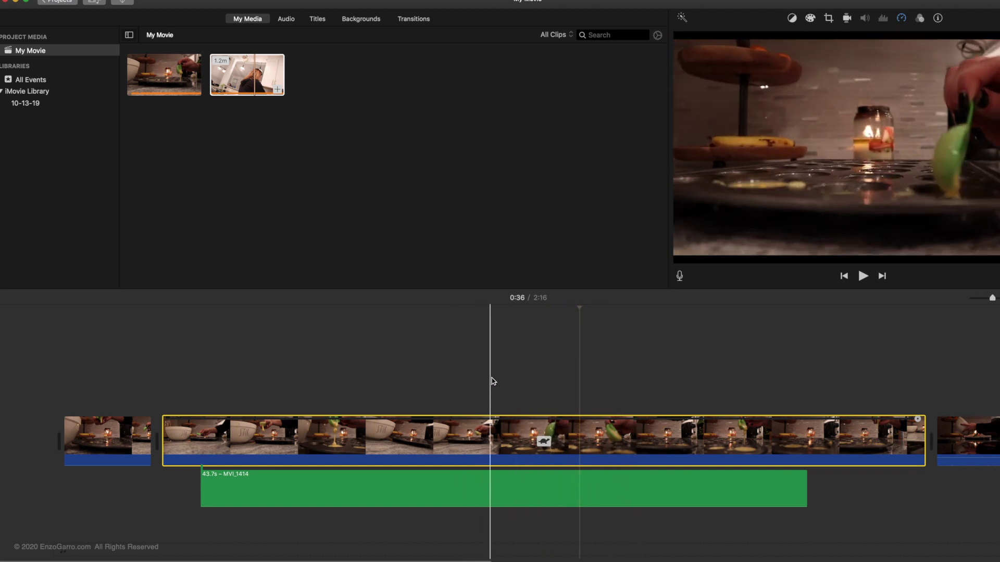
Split the slowed-down second timeline clip at about 0:27 and again at about 0:32
left_click(460, 377)
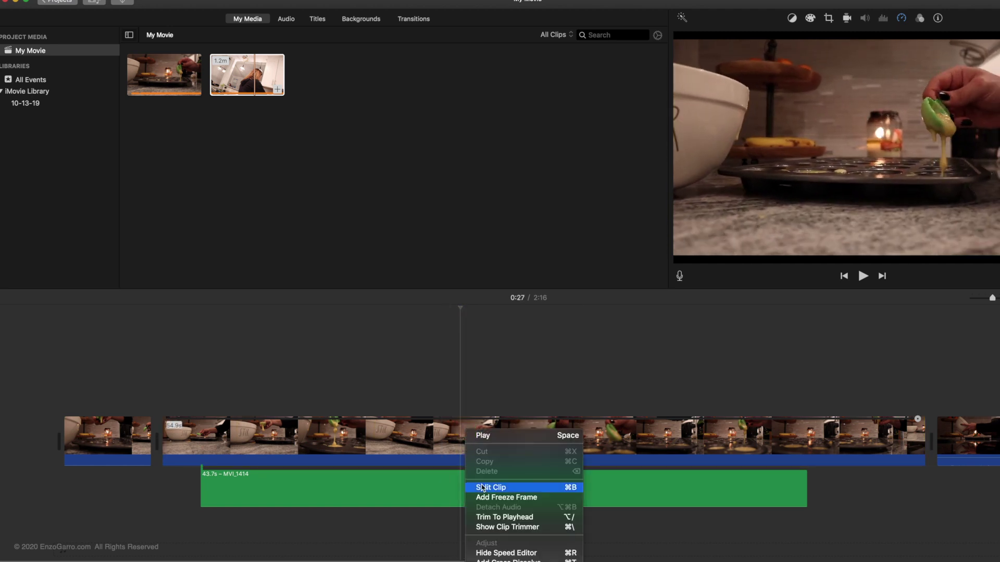
left_click(484, 490)
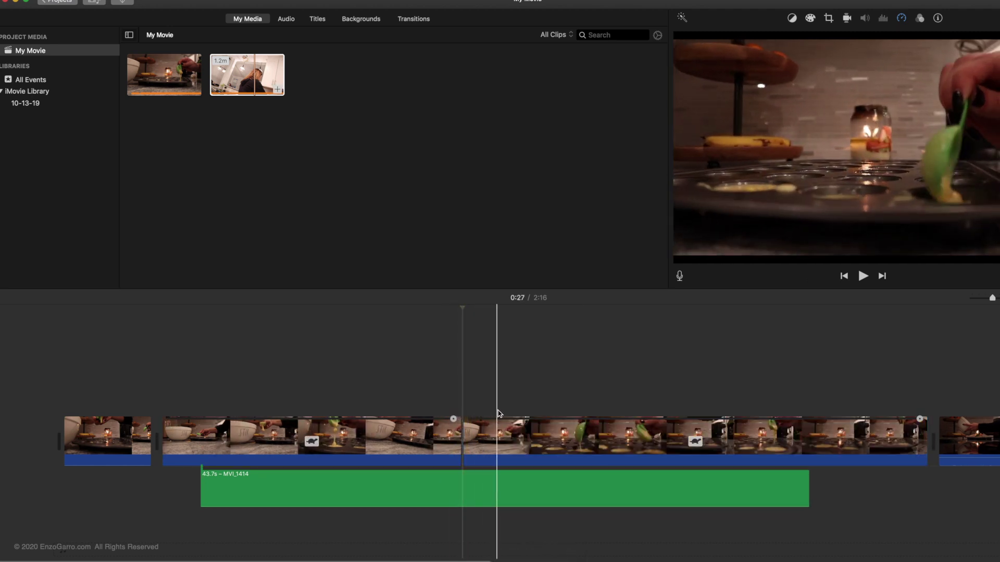
right_click(532, 429)
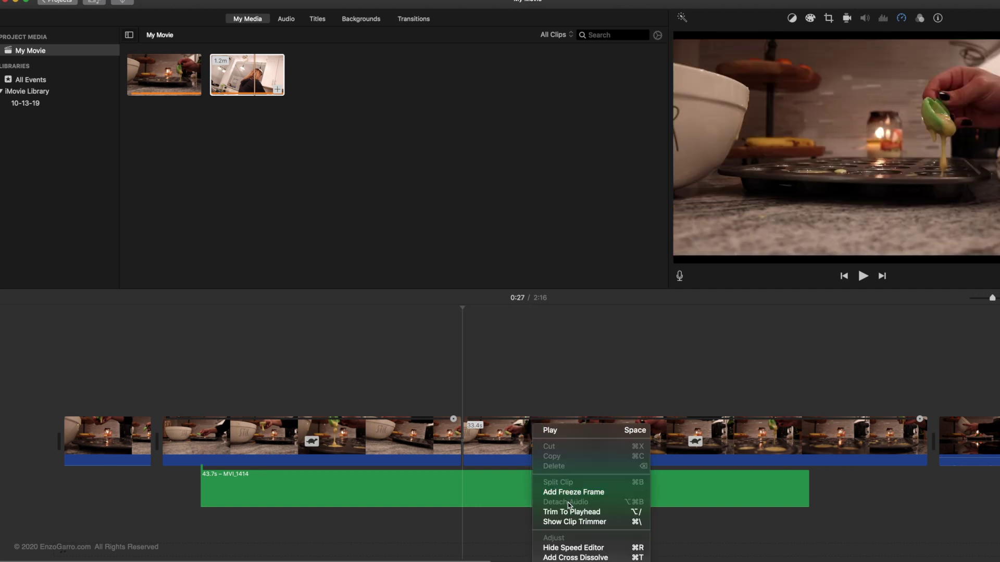
left_click(514, 440)
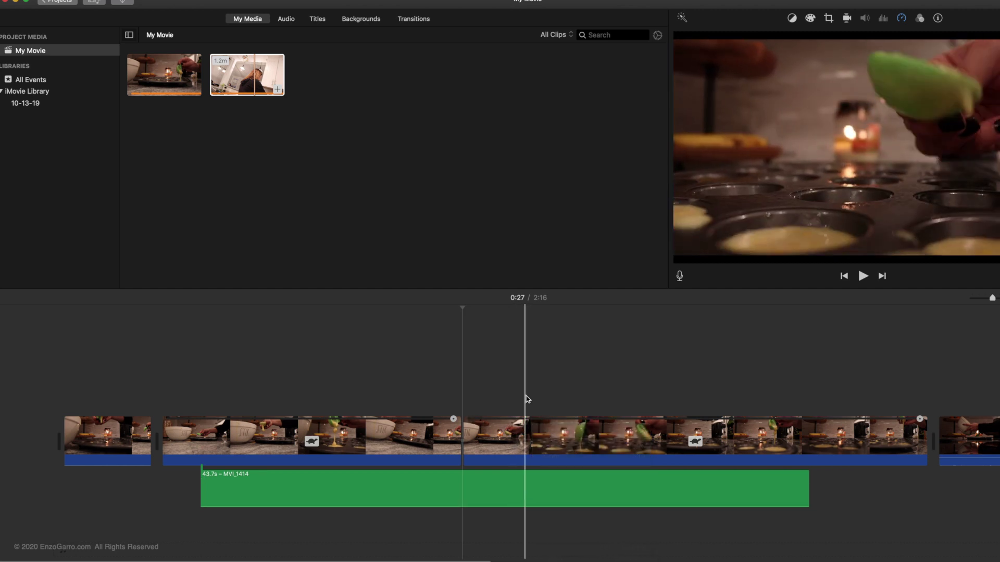
left_click(530, 396)
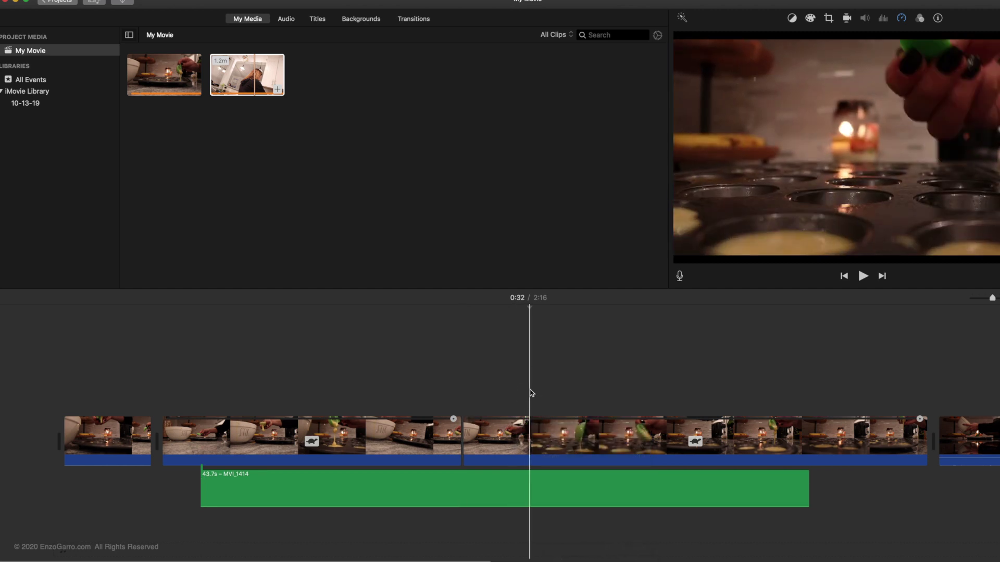
right_click(531, 435)
left_click(565, 492)
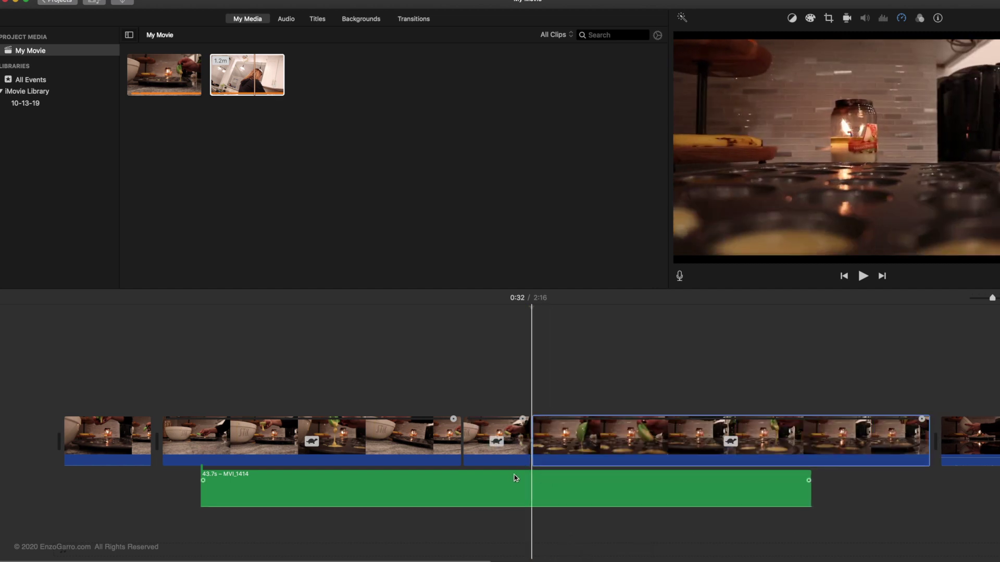
Delete the slowed piece before the short middle piece, then delete the long slowed piece following it
left_click(341, 441)
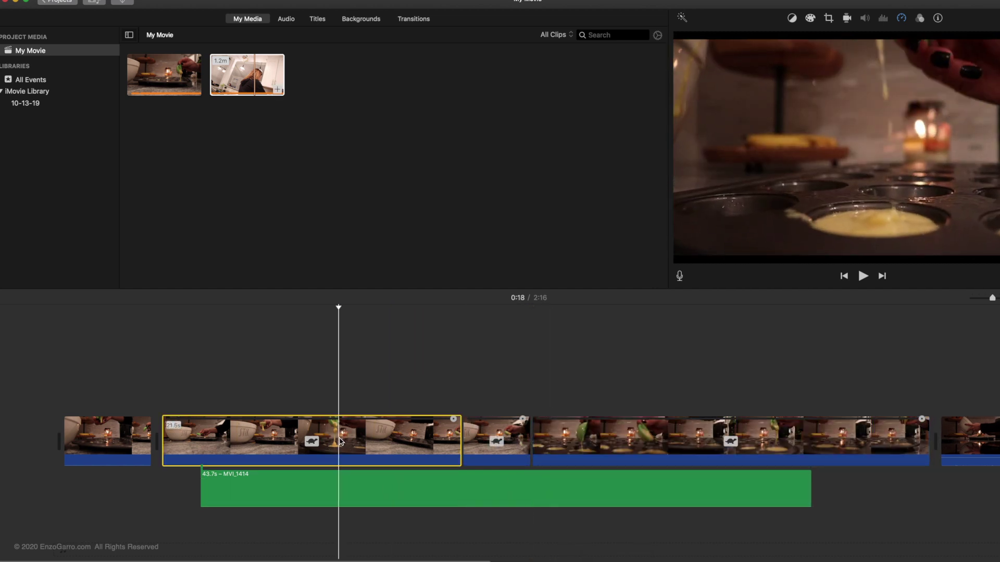
key("Delete")
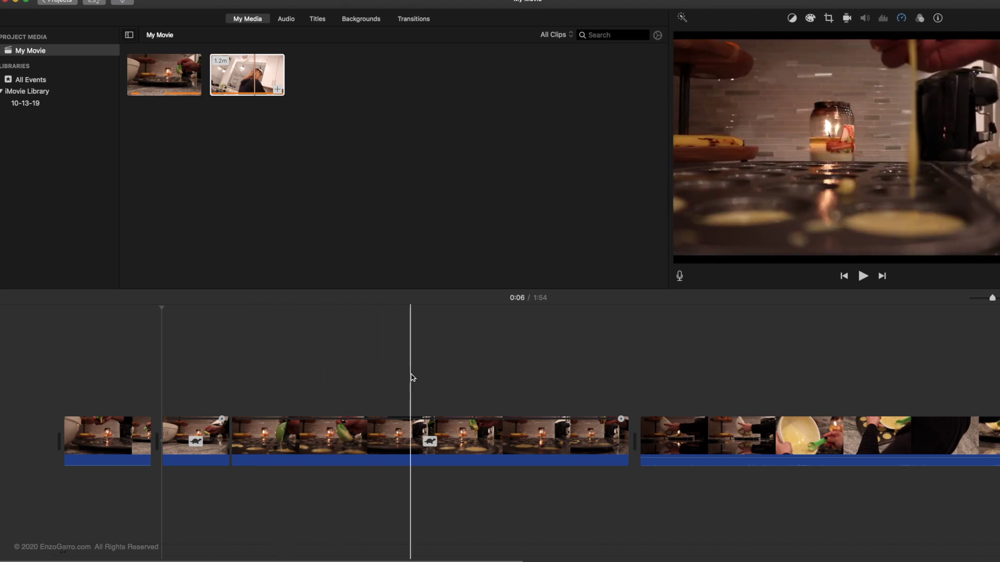
left_click(555, 439)
key("Delete")
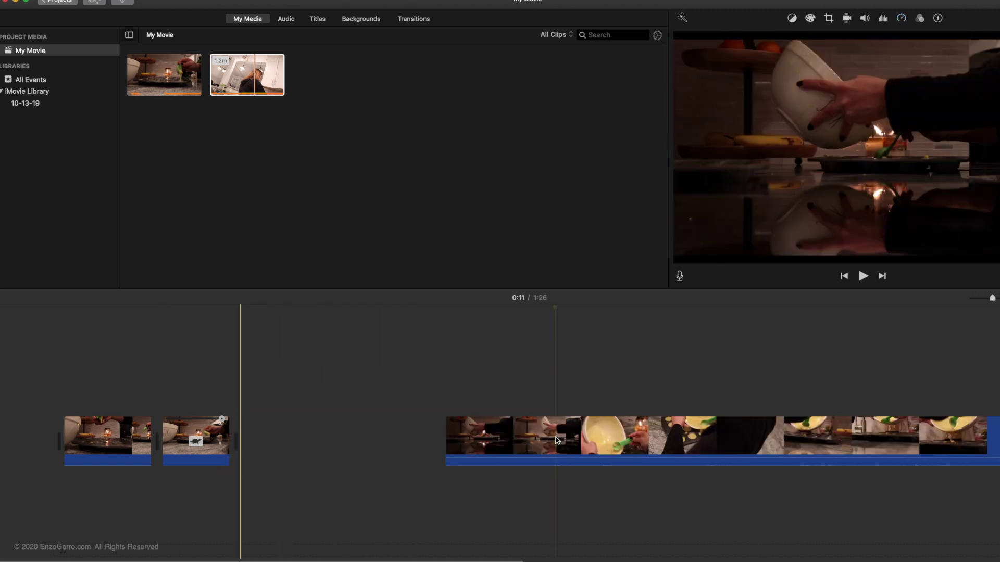
Split the last timeline clip at about 1:02 and stack its second piece above the start of its first piece
left_click(962, 420)
right_click(961, 419)
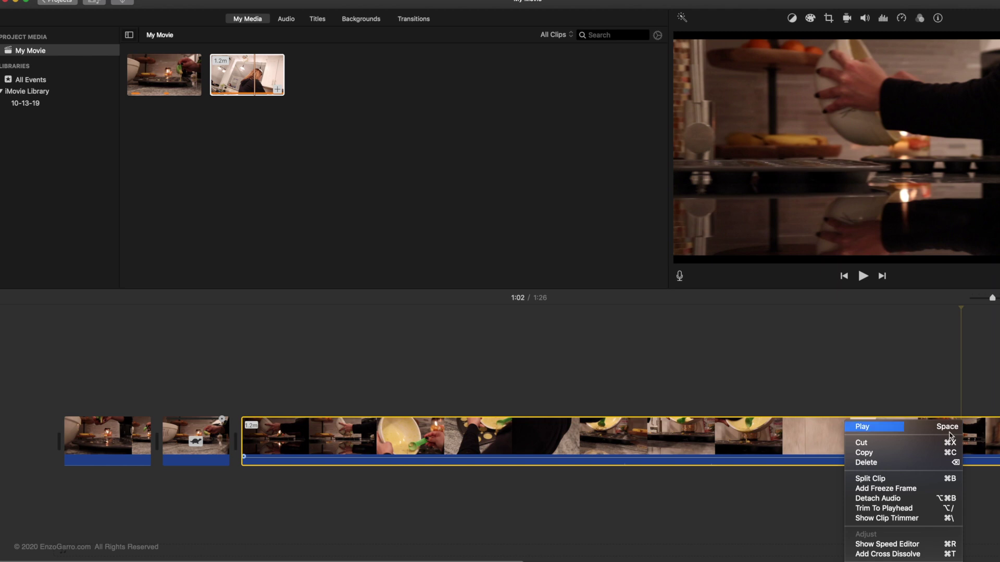
left_click(922, 479)
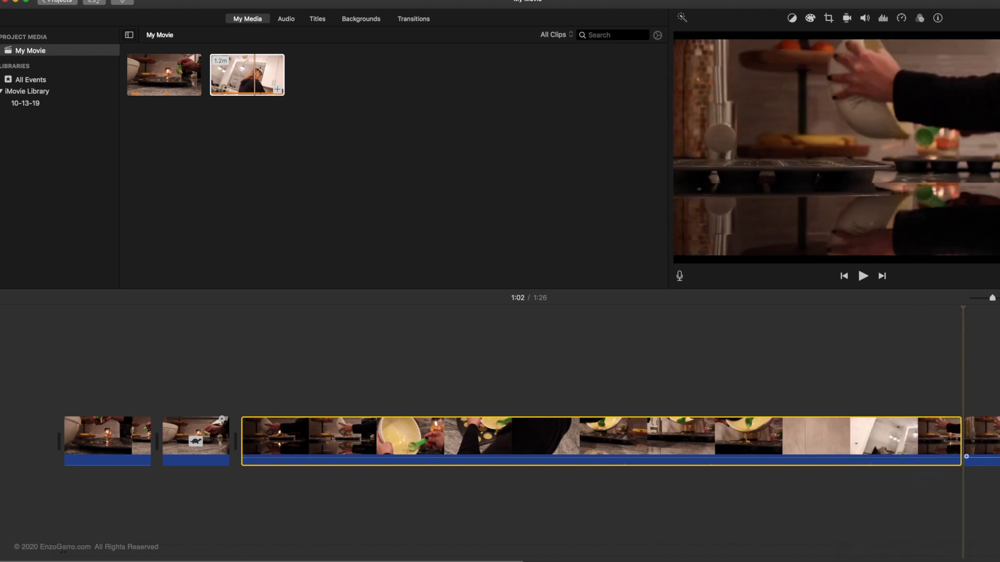
left_click(981, 437)
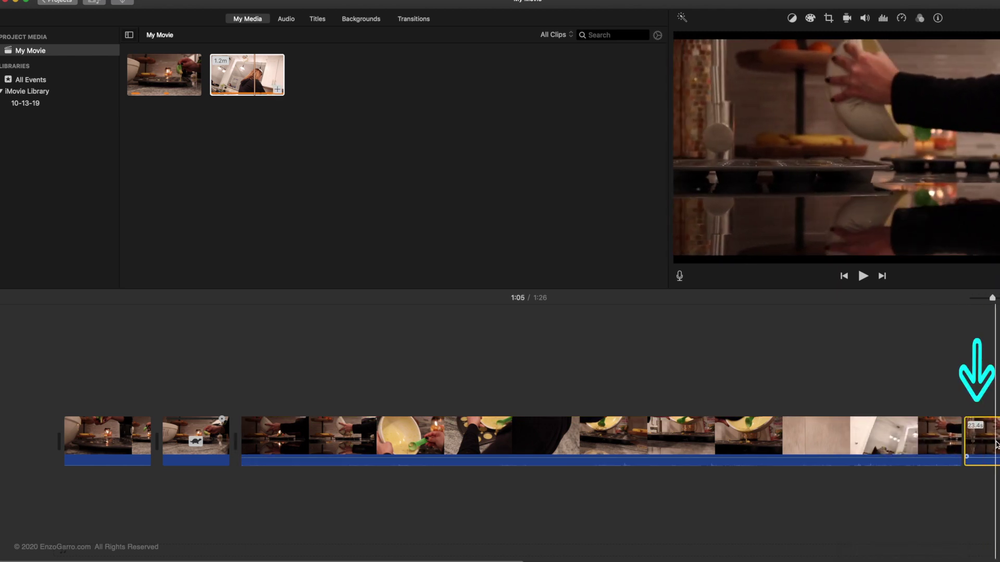
left_click_drag(995, 445, 270, 395)
Delete the long clip underneath the stacked overlay clip and undo the deletion
left_click(274, 438)
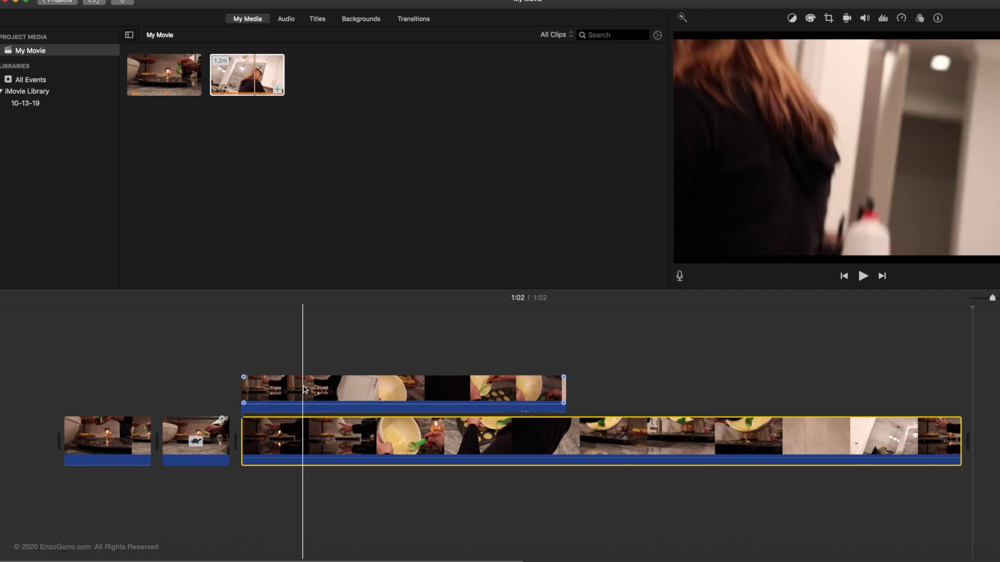
left_click(319, 445)
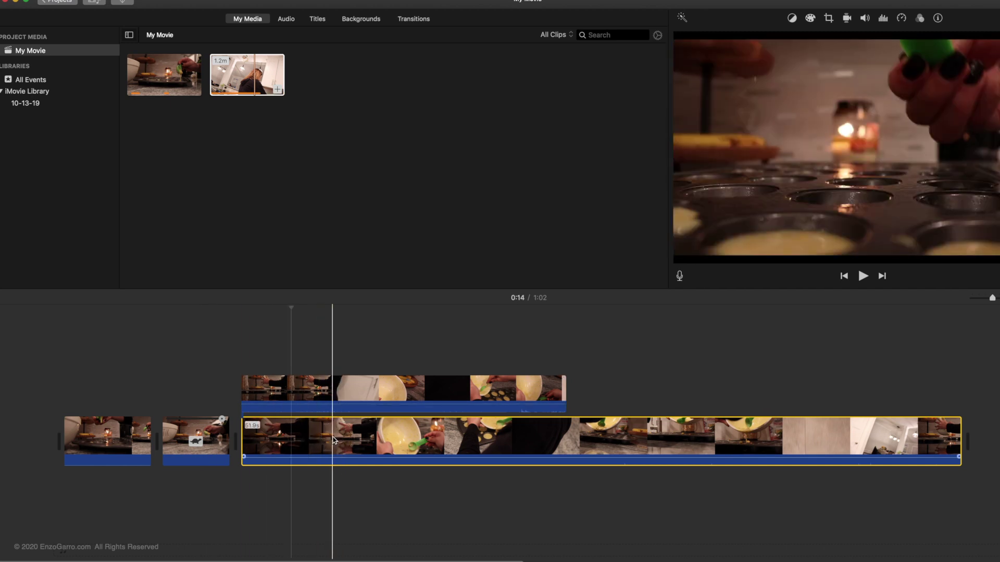
key("Delete")
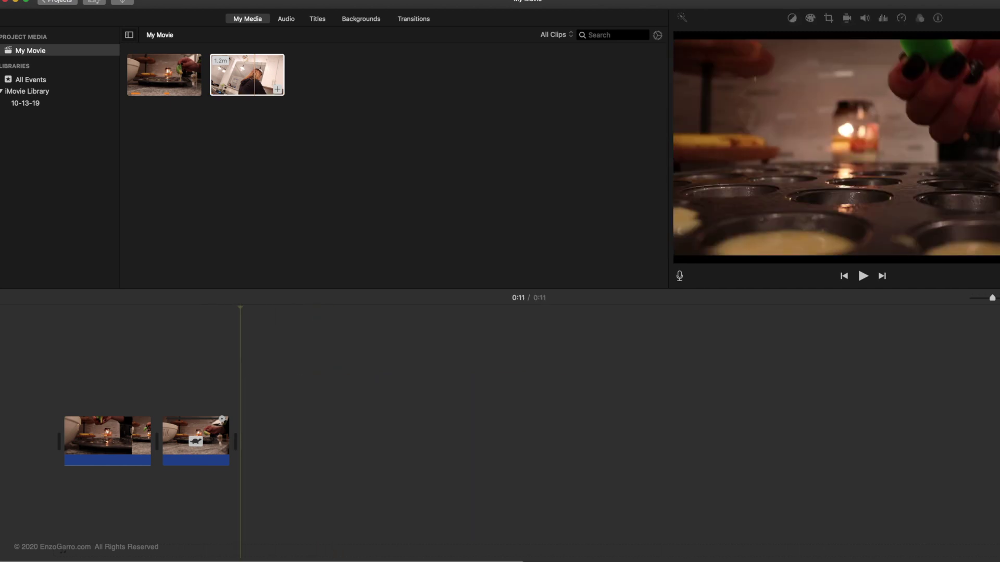
key("super+z")
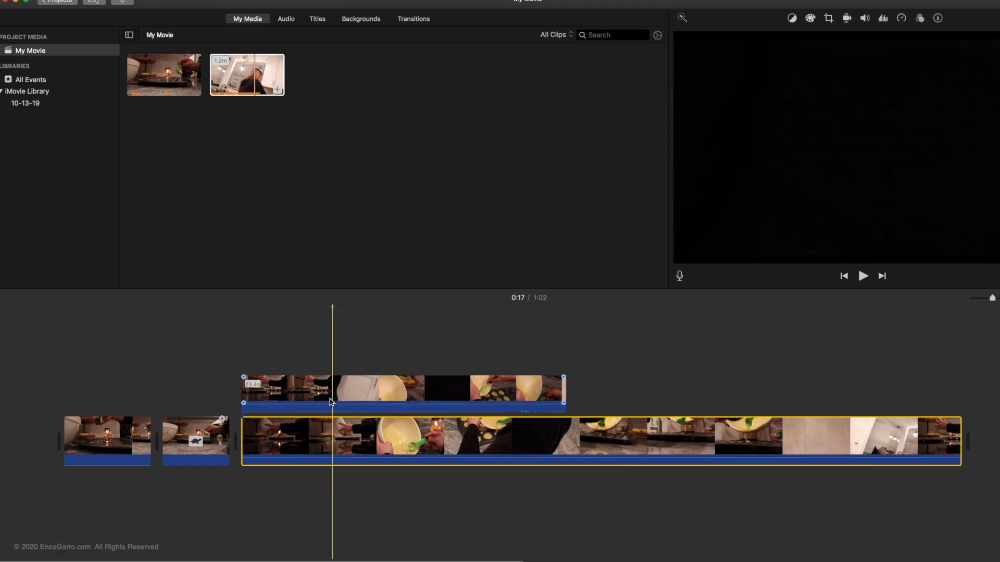
Move the overlay clip down into the main track ahead of the long clip and delete the long clip
left_click(323, 381)
mouse_move(323, 381)
left_mouse_down()
mouse_move(350, 330)
mouse_move(350, 389)
mouse_move(331, 335)
mouse_move(362, 335)
mouse_move(325, 334)
mouse_move(326, 357)
mouse_move(323, 346)
mouse_move(345, 349)
mouse_move(346, 359)
mouse_move(314, 390)
left_mouse_up()
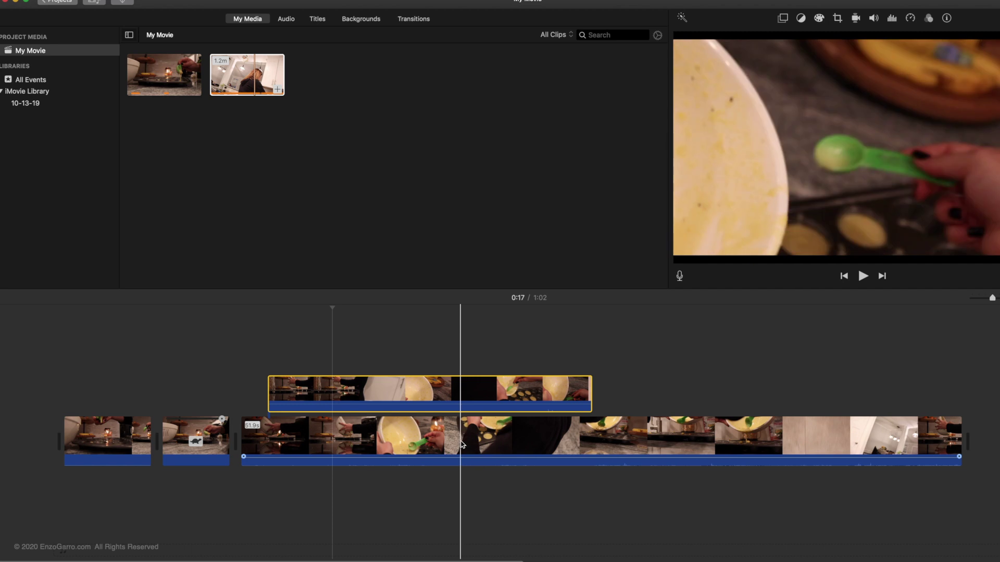
left_click(405, 404)
left_click_drag(407, 391, 298, 452)
left_click(771, 434)
key("Delete")
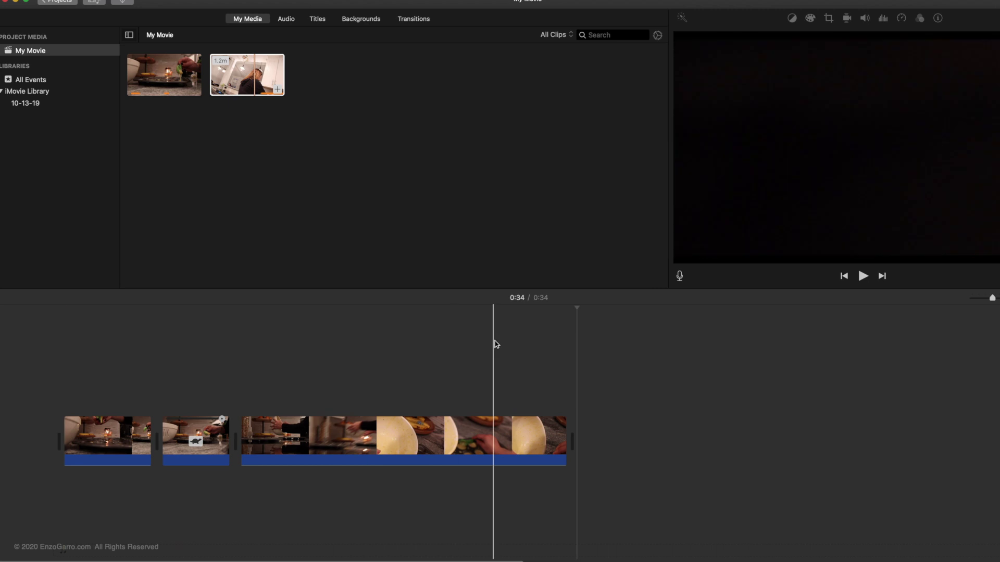
Play the movie briefly, then show the speed editor on the first timeline clip and slow it down to about 13 seconds long
left_click(863, 276)
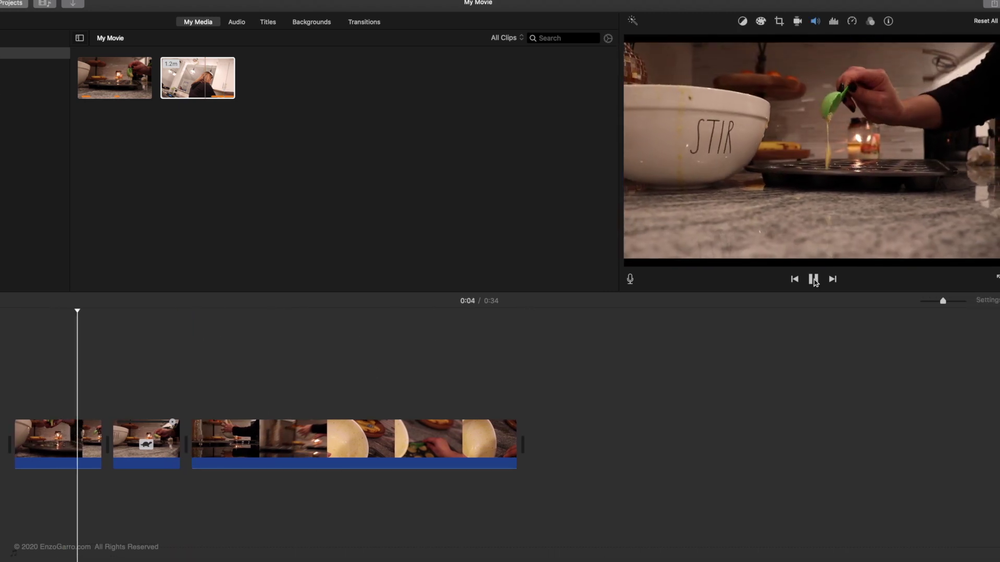
left_click(71, 440)
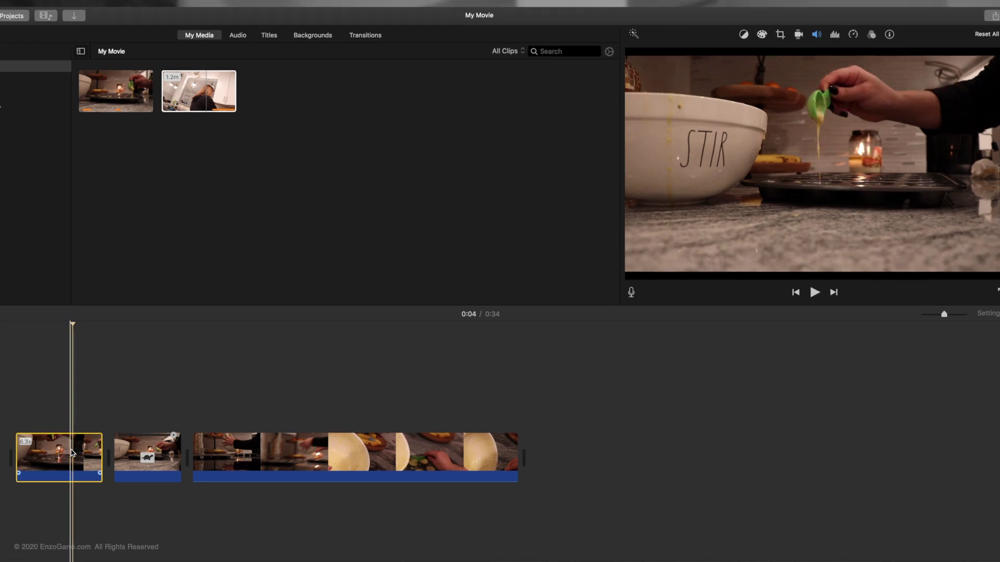
right_click(70, 440)
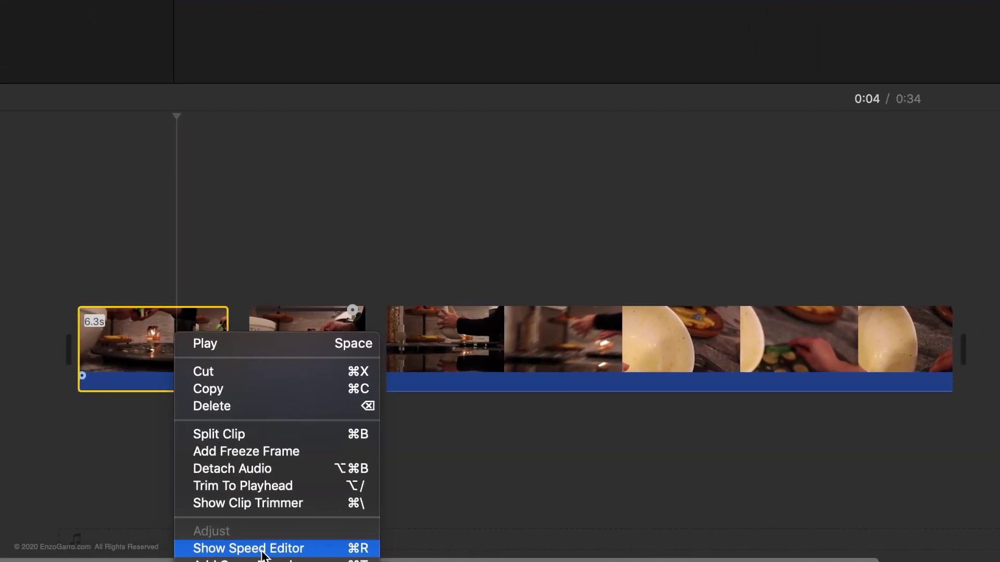
left_click(249, 549)
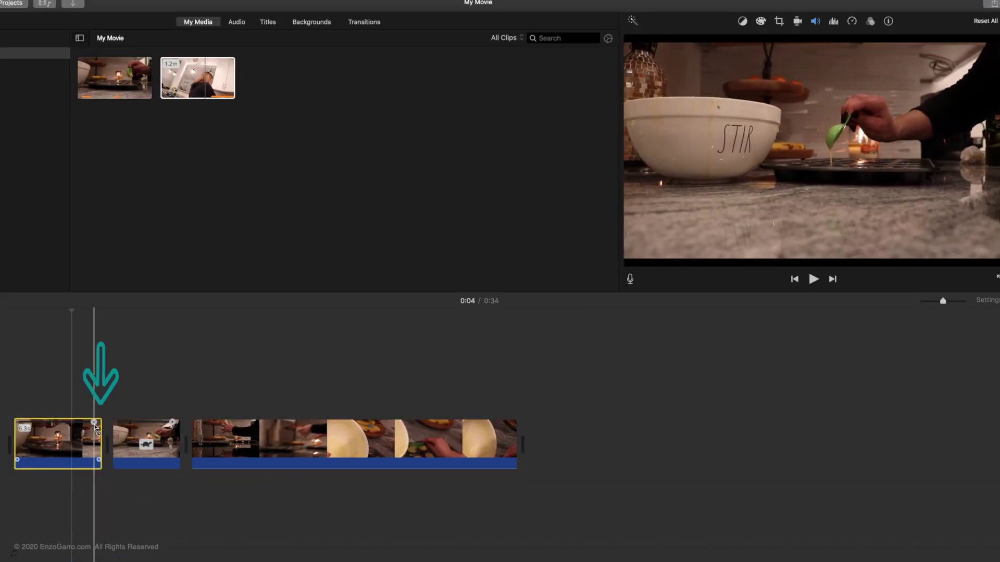
left_click_drag(94, 423, 210, 424)
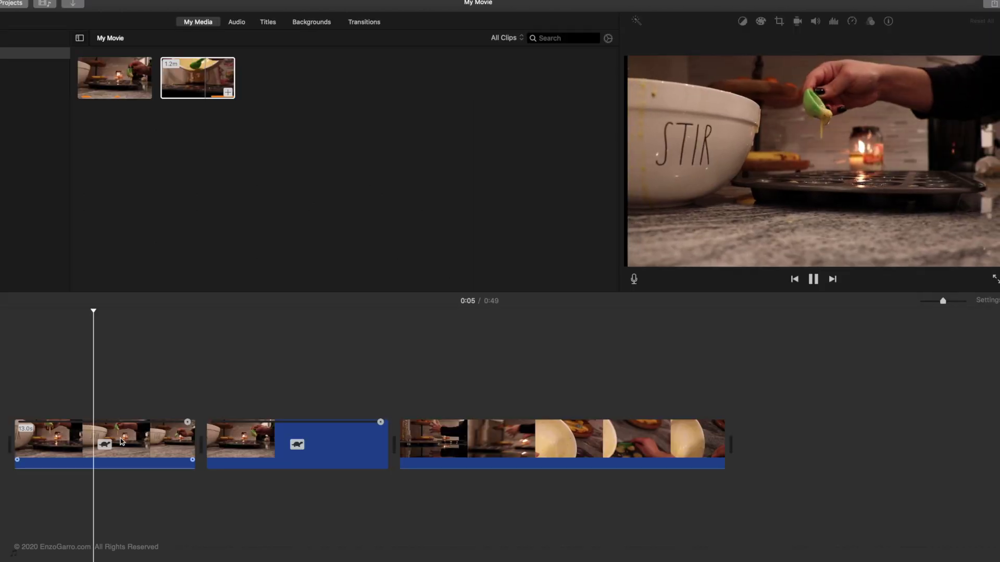
Stop playback and split the slowed first timeline clip at about 0:07
left_click(814, 281)
left_click(130, 431)
right_click(129, 433)
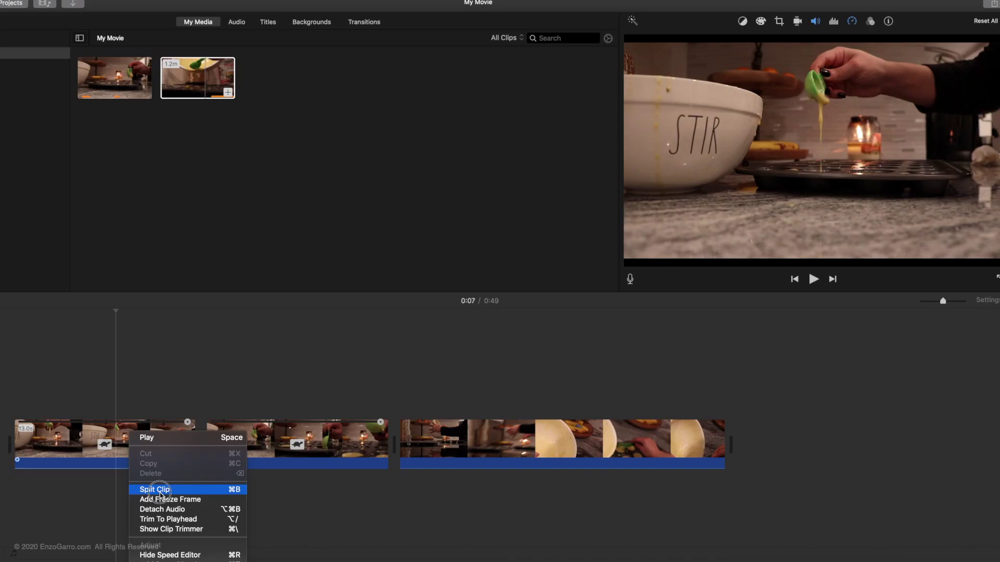
left_click(172, 490)
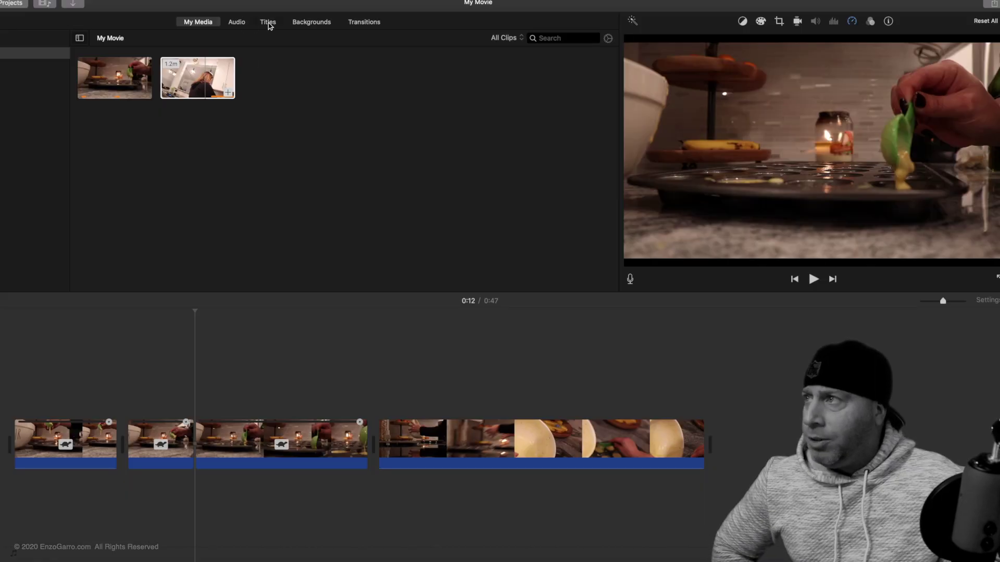
Add the Expand title above the first timeline clip, starting partway into the clip
left_click(268, 24)
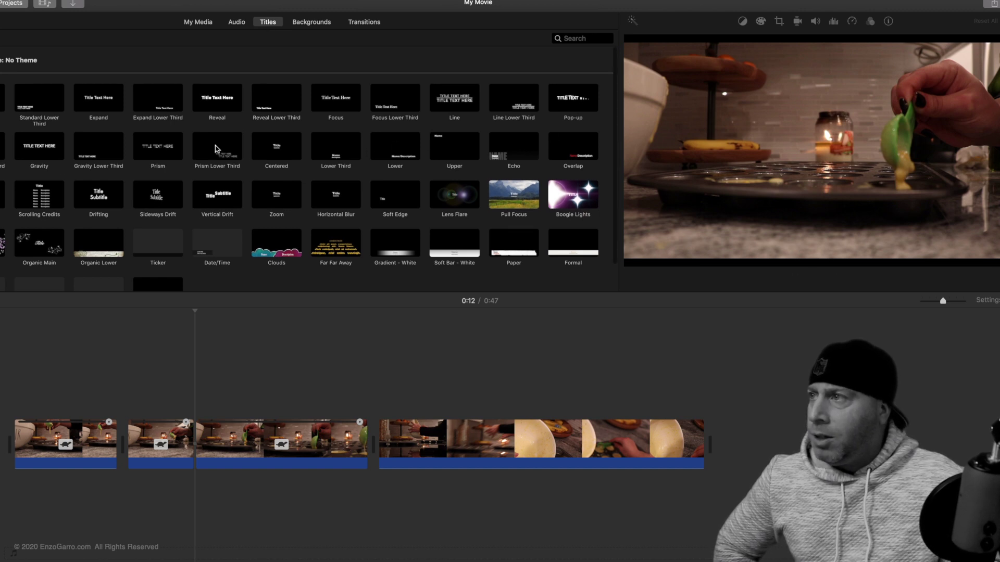
left_click(98, 97)
left_click_drag(99, 98, 53, 379)
left_click(74, 409)
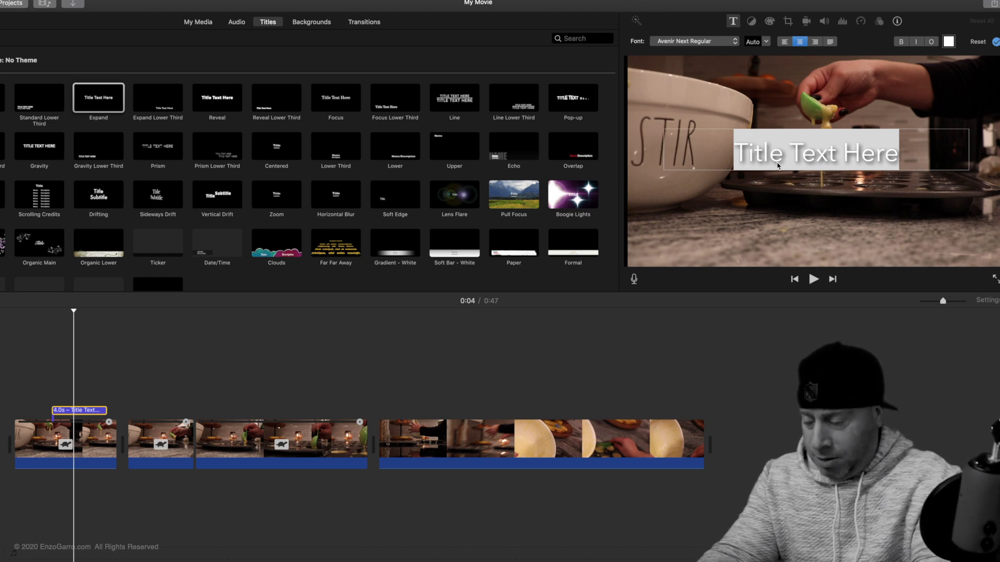
Replace the Expand title's placeholder text with "Tasty"
double_click(791, 155)
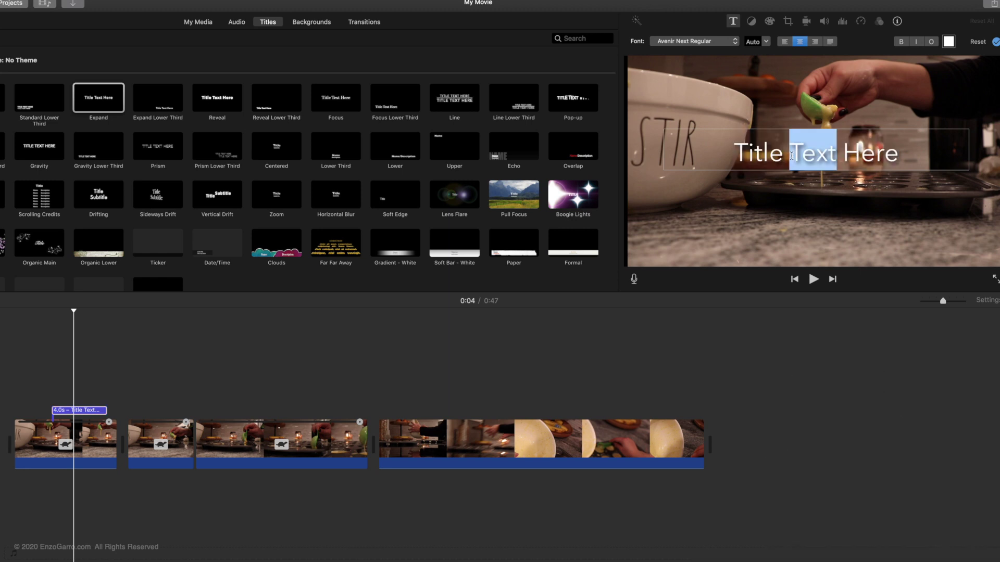
key("super+a")
type("Tas")
left_click(256, 335)
scroll(157, 365, "right", 2)
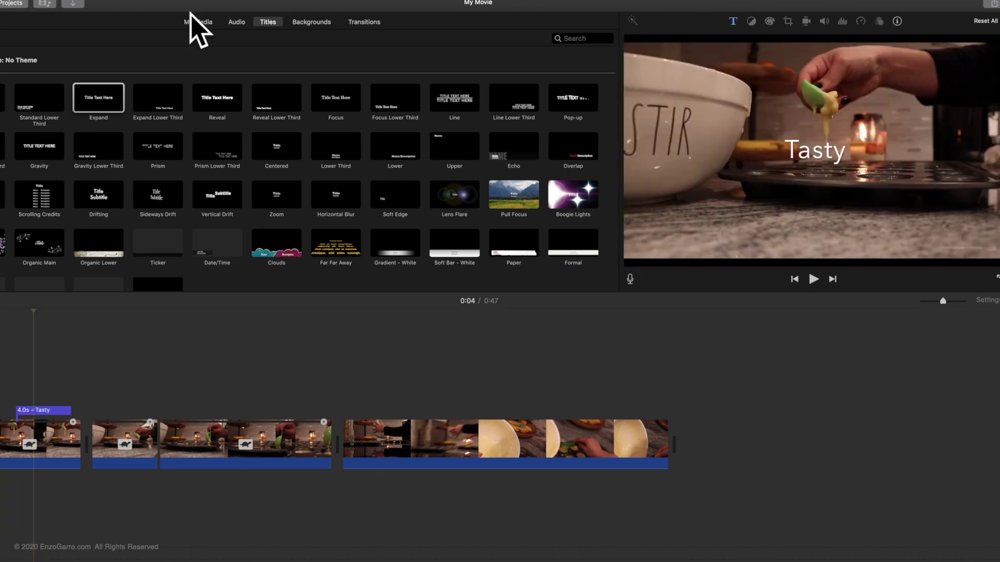
Look at the available backgrounds and add a Fade to White transition at the end of the third timeline clip
left_click(307, 24)
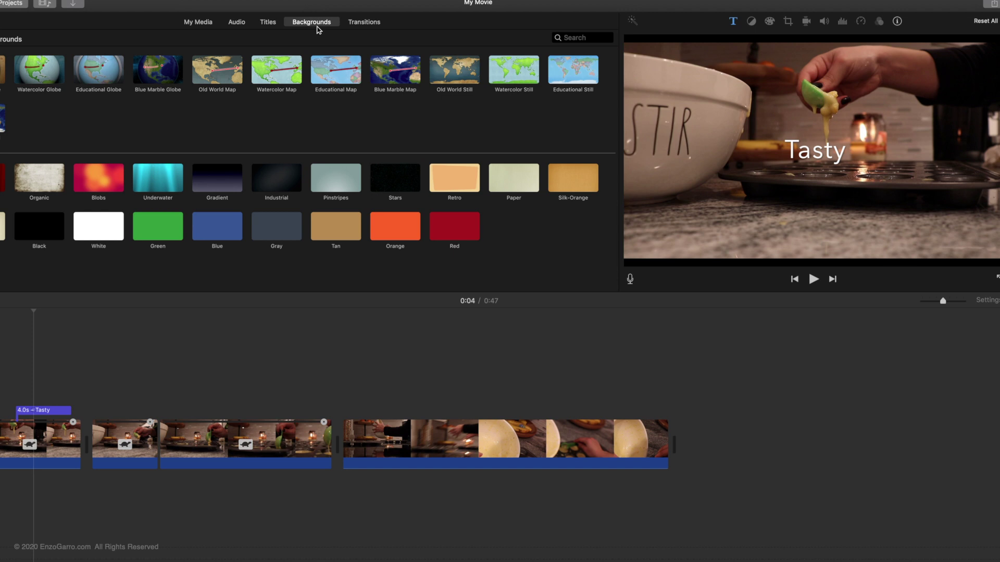
left_click(358, 23)
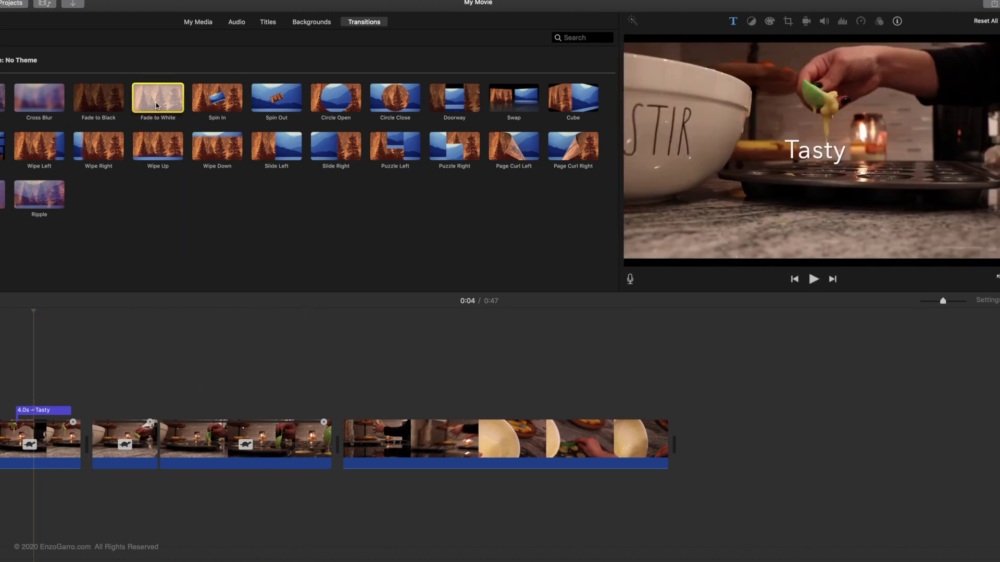
left_click_drag(157, 106, 317, 401)
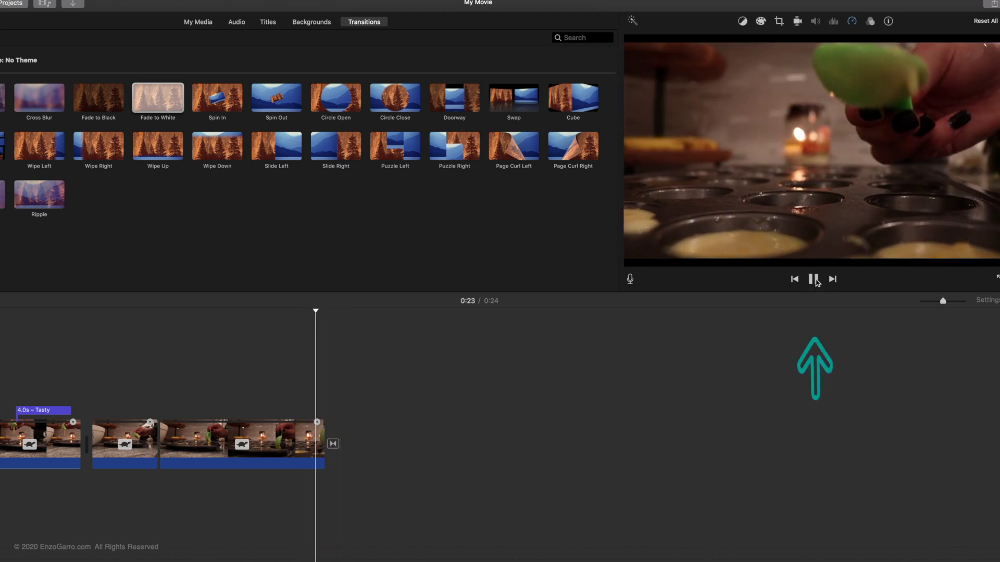
Add a Cross Dissolve transition between the first and second timeline clips
left_click(226, 375)
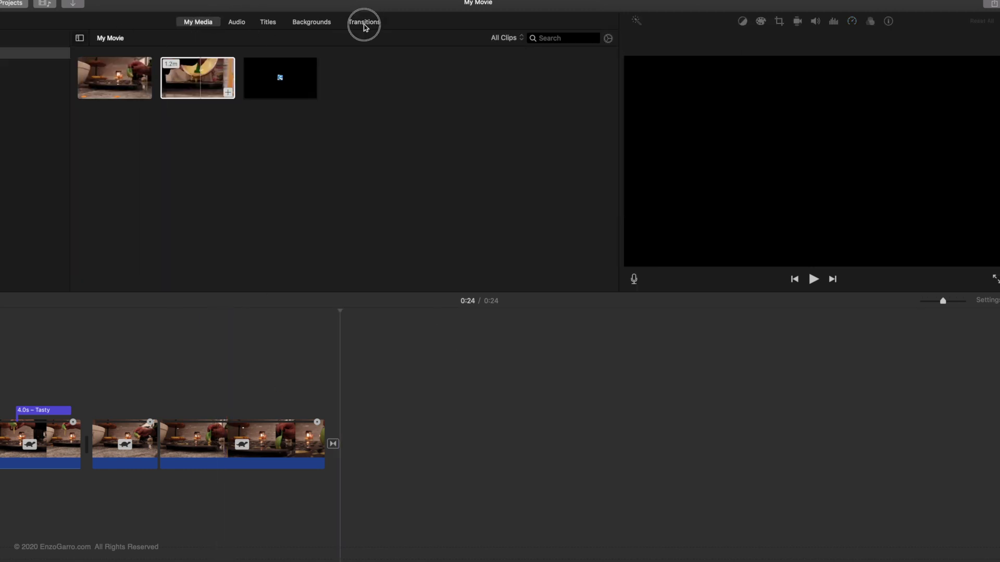
left_click(364, 25)
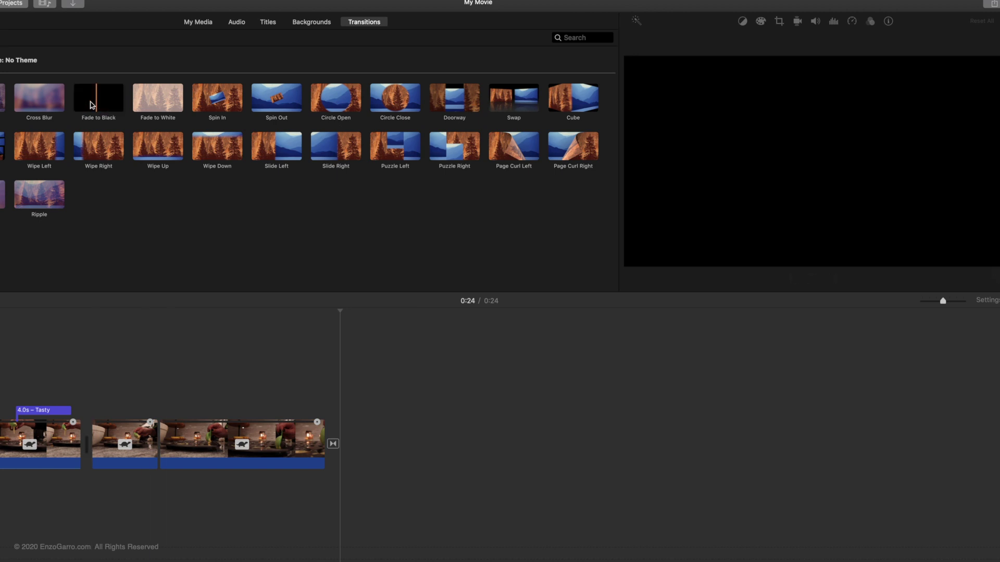
left_click(36, 108)
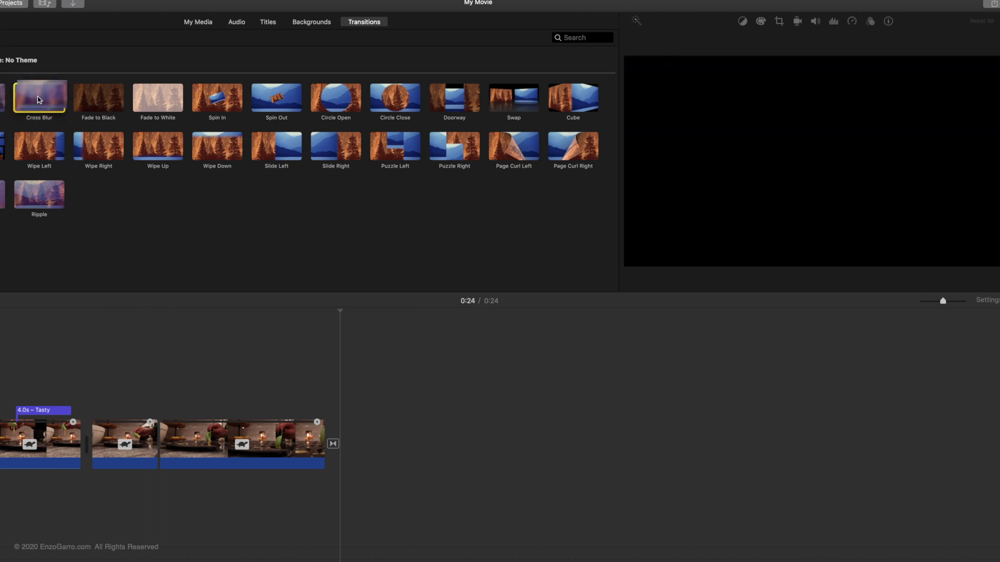
left_click_drag(39, 99, 77, 450)
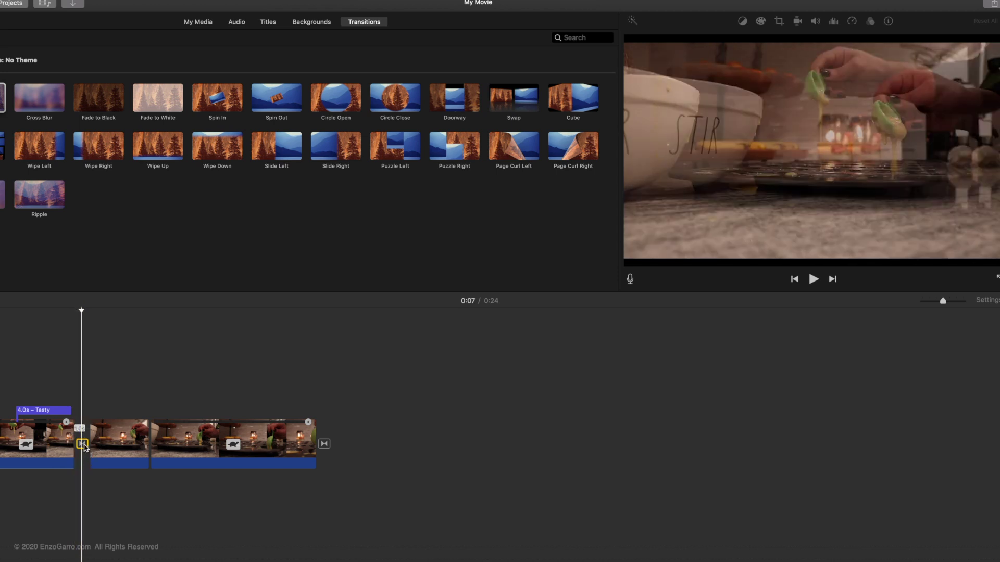
Overlay the second media clip above the main track, trim it to 10.6 s, starting over the end of the second timeline clip
left_click(198, 21)
left_click_drag(198, 78, 182, 379)
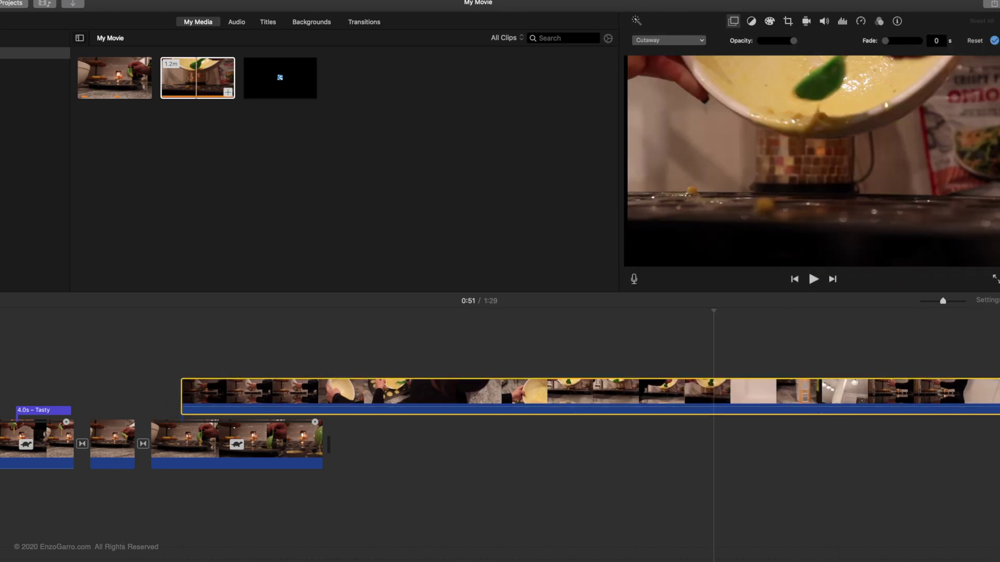
left_click_drag(179, 391, 322, 391)
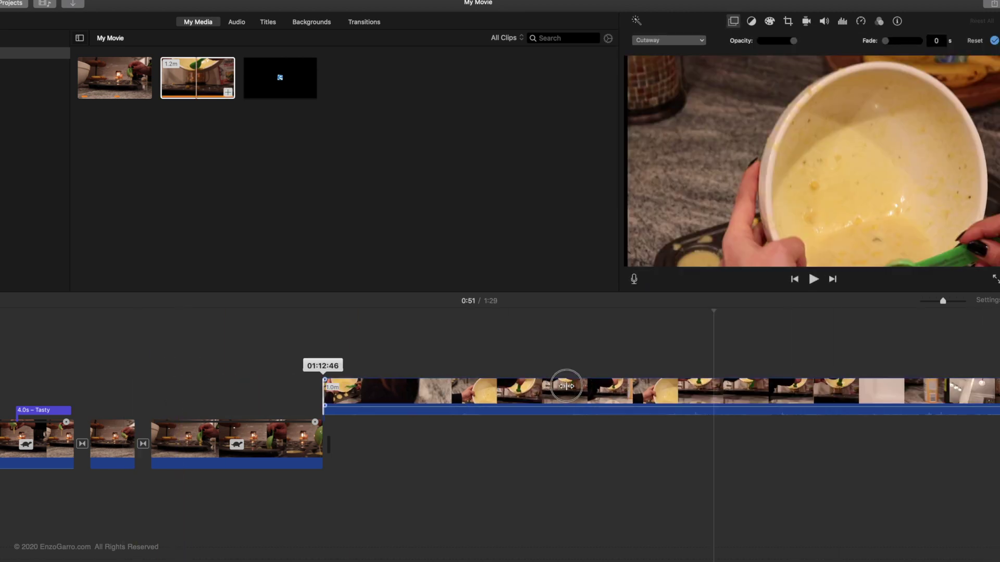
left_click_drag(743, 396, 939, 409)
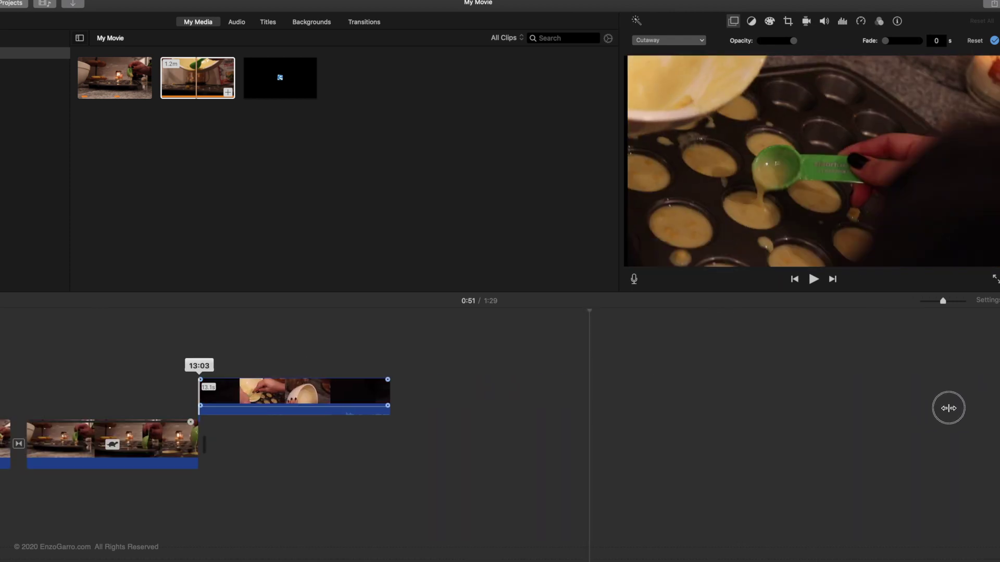
left_click_drag(411, 394, 132, 394)
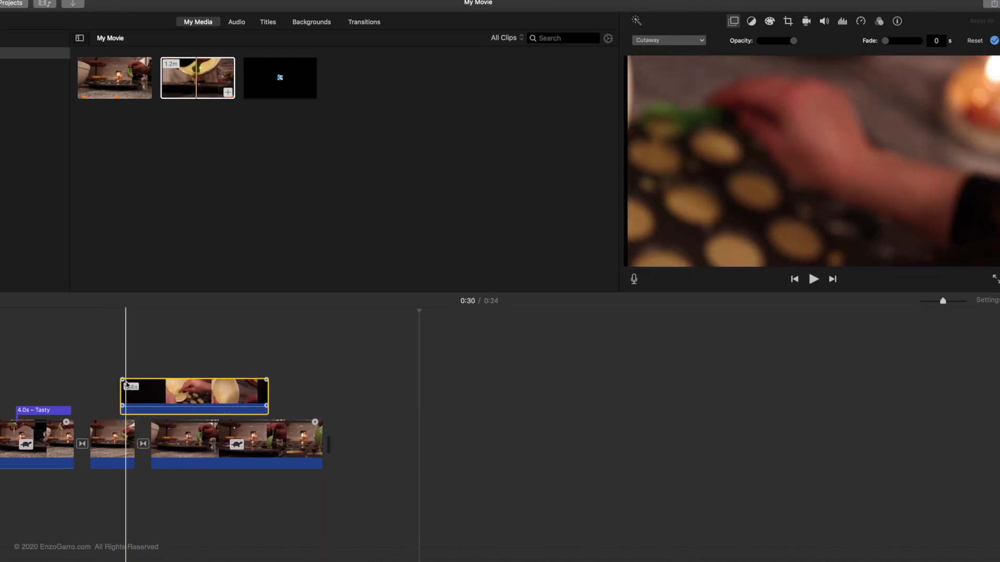
Set the overlay clip's fade to 5.34 s, and delete the overlay clip
key("space")
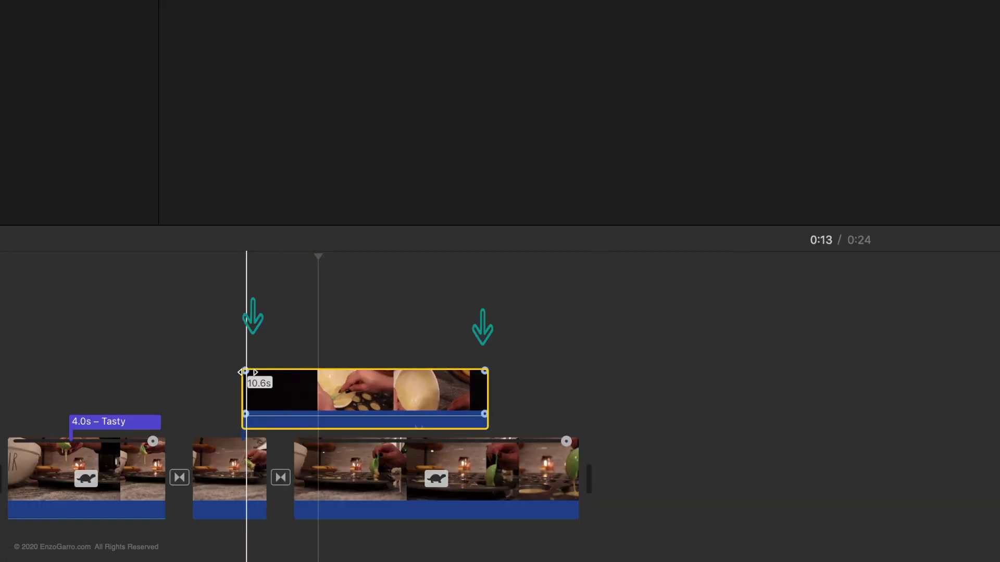
left_click_drag(246, 372, 302, 352)
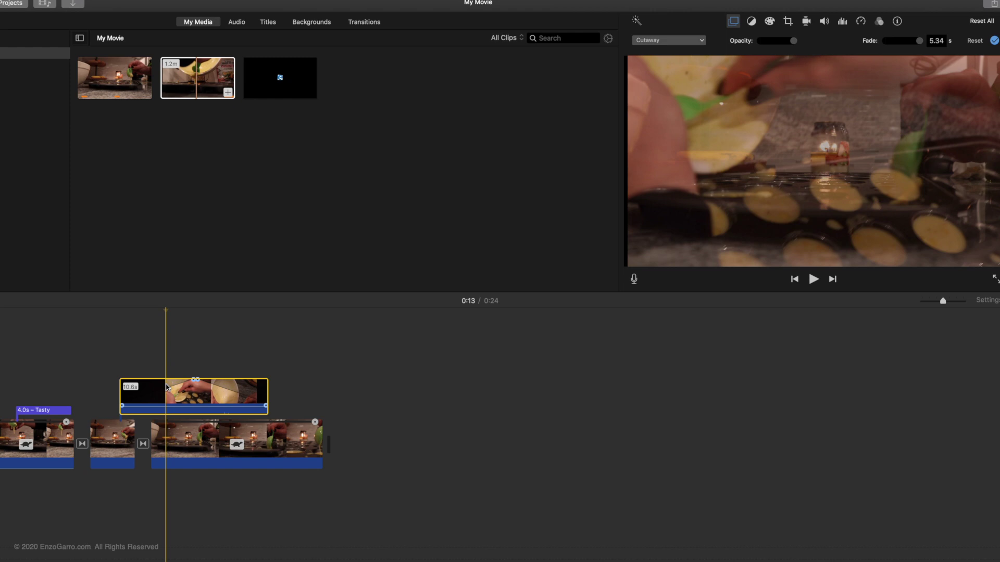
key("Delete")
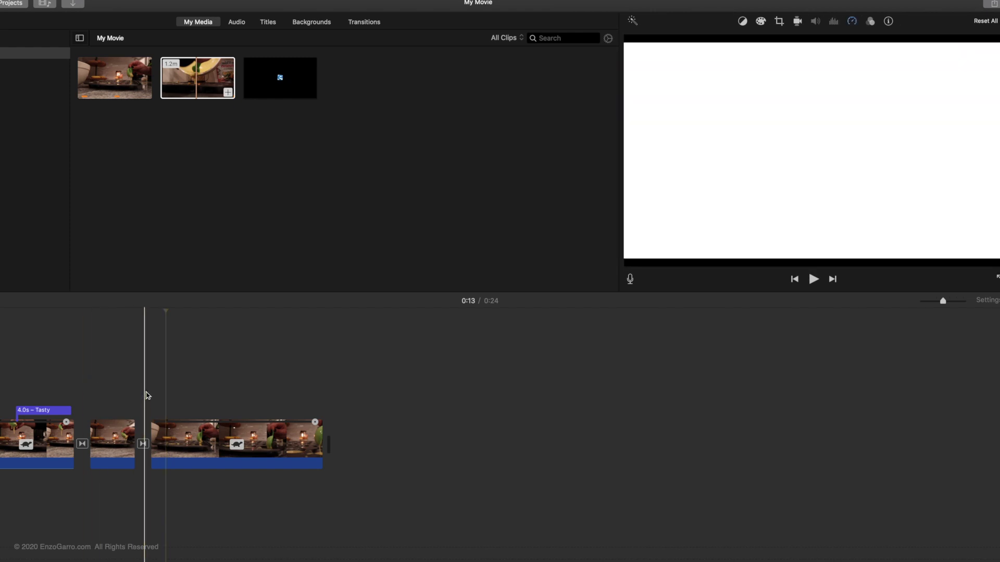
Set the duration of the Cross Dissolve between the first and second clips to 4.0 s and apply it
double_click(83, 444)
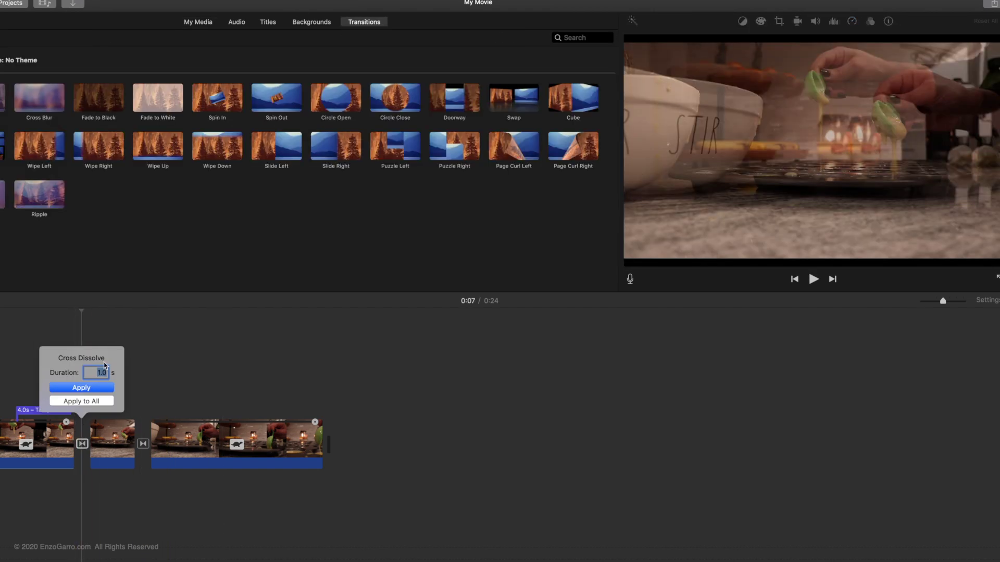
left_click(82, 453)
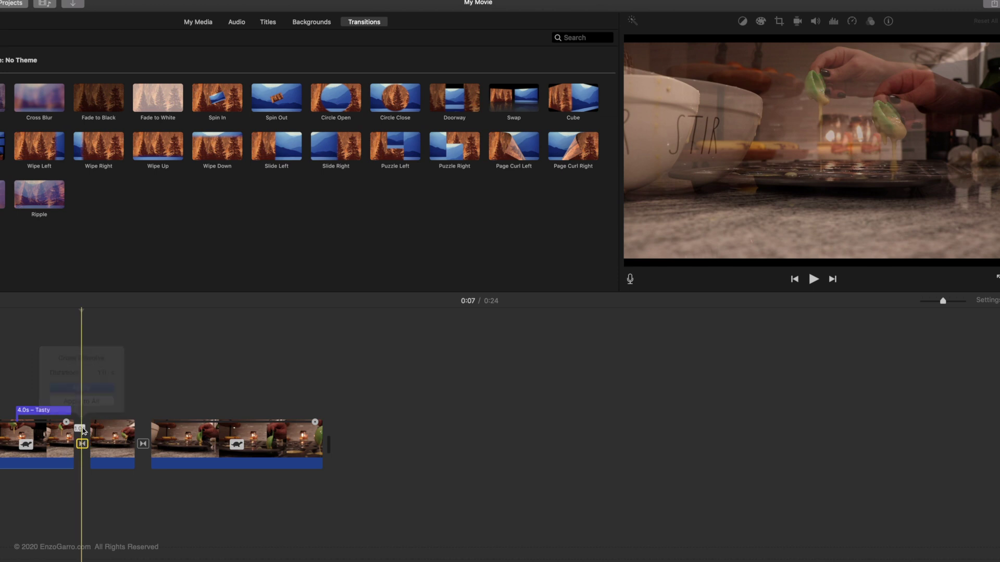
double_click(83, 445)
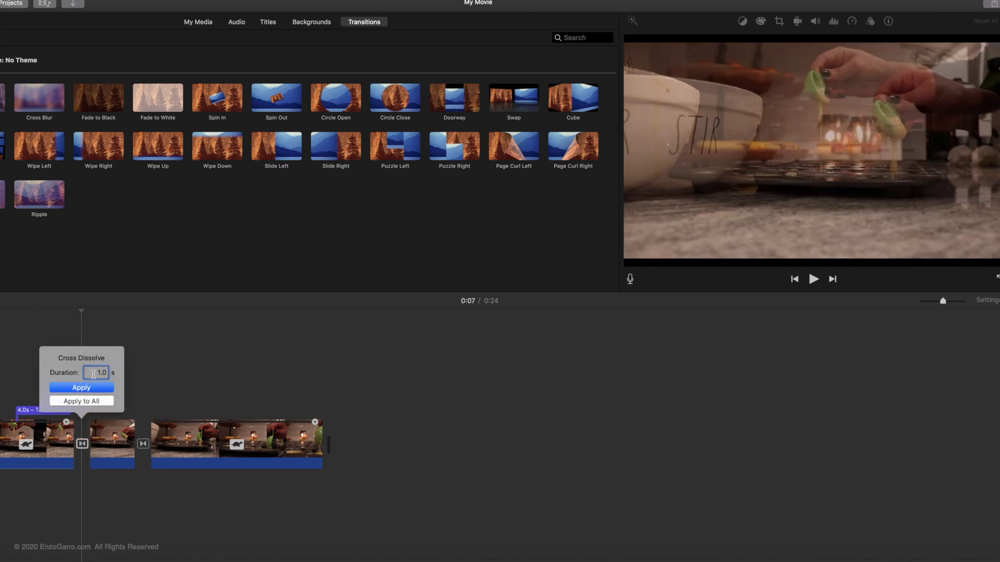
left_click(104, 388)
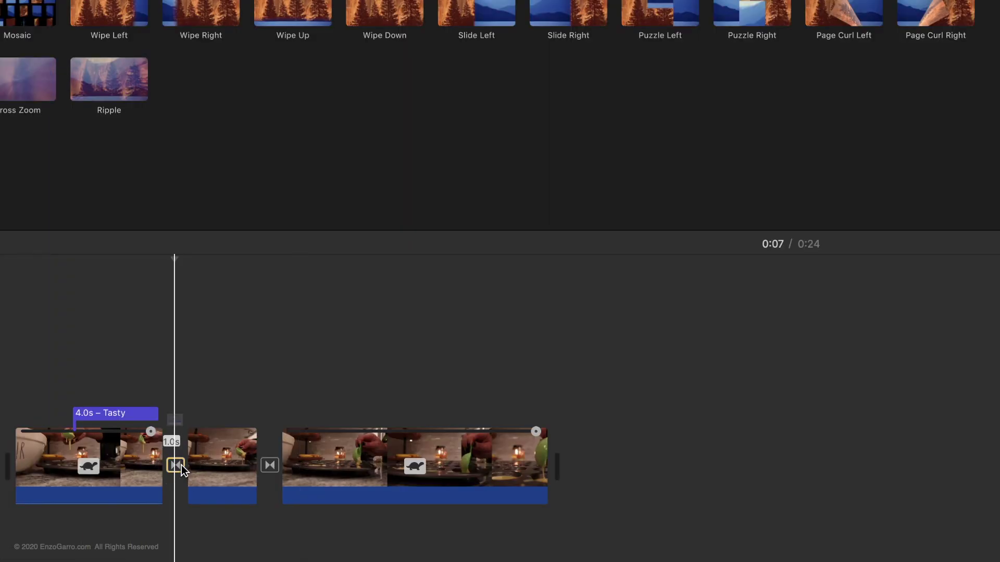
double_click(176, 464)
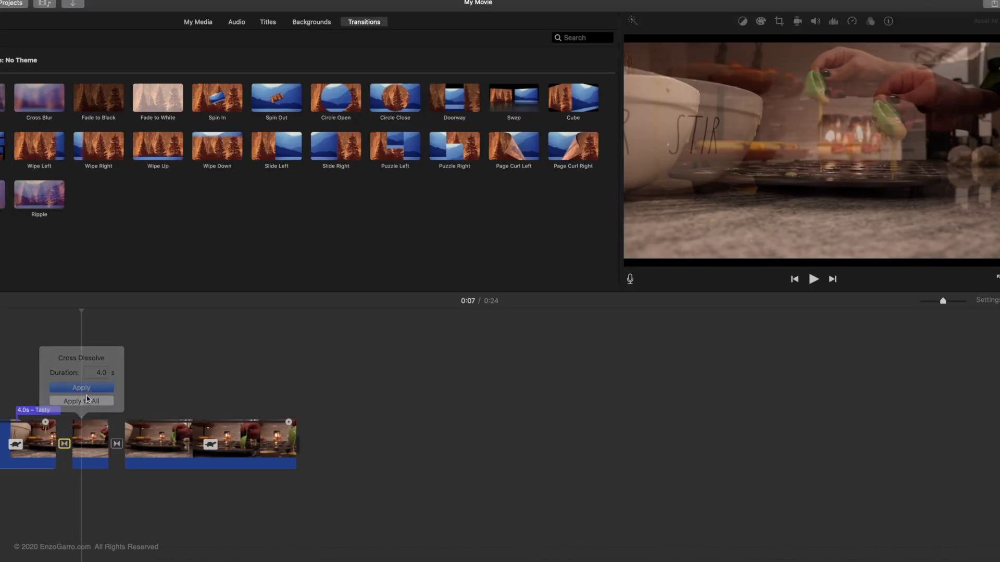
left_click(185, 380)
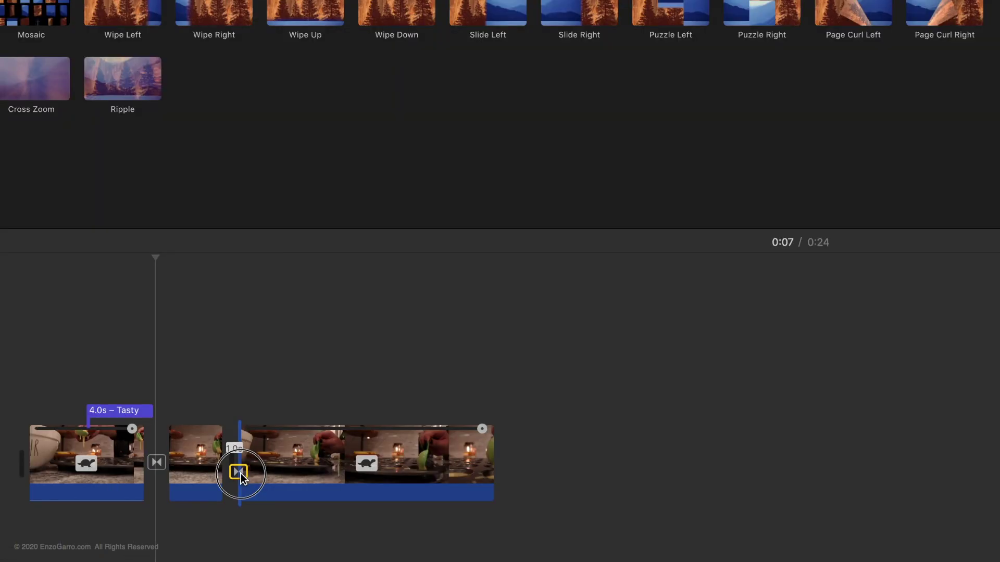
Move the Fade to White transition from between the second and third clips to the end of the third clip
left_click_drag(113, 444, 119, 419)
left_click_drag(535, 451, 531, 465)
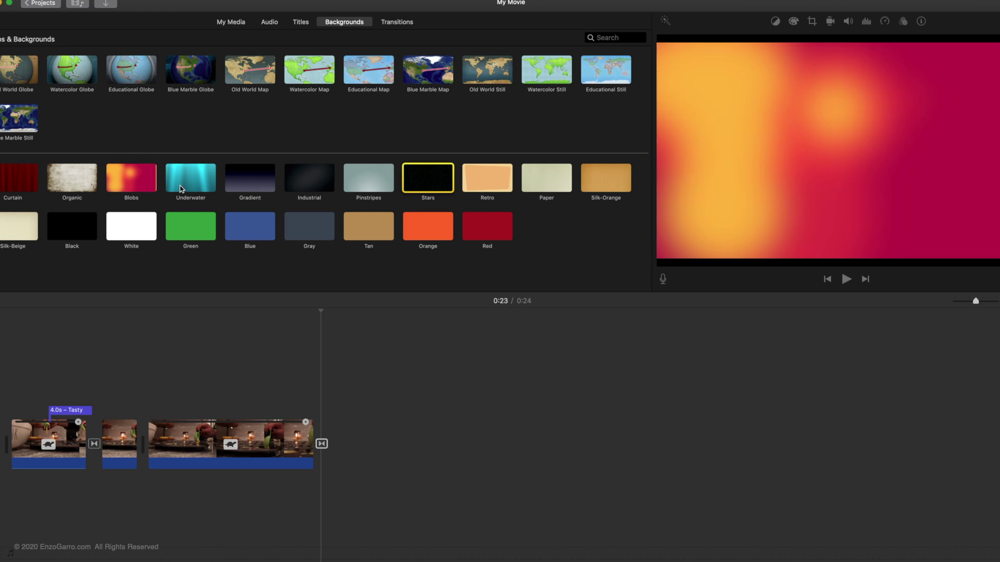
Add the Organic background after the ending Fade to White transition and play the movie into it
left_click(314, 183)
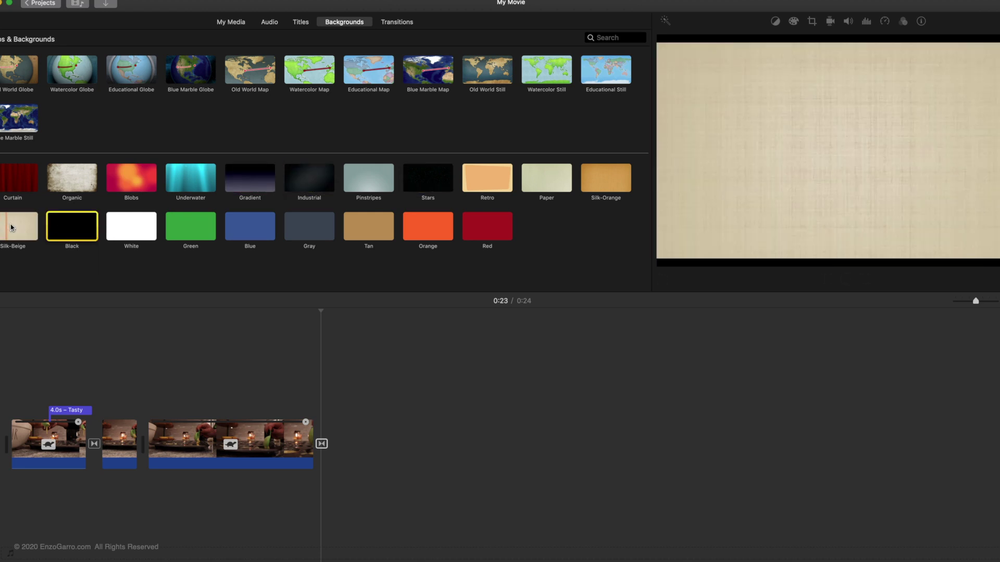
left_click_drag(58, 181, 338, 456)
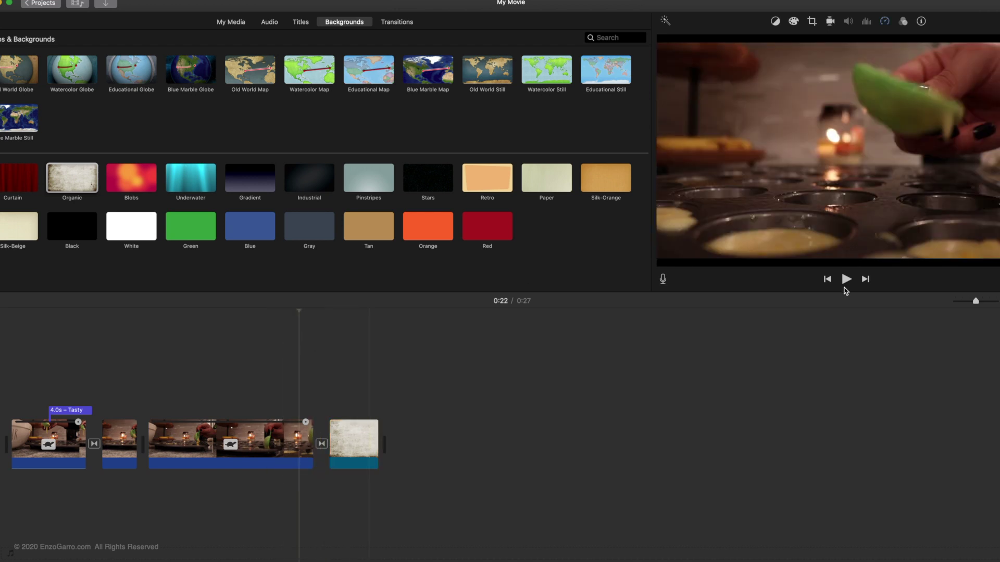
left_click(847, 281)
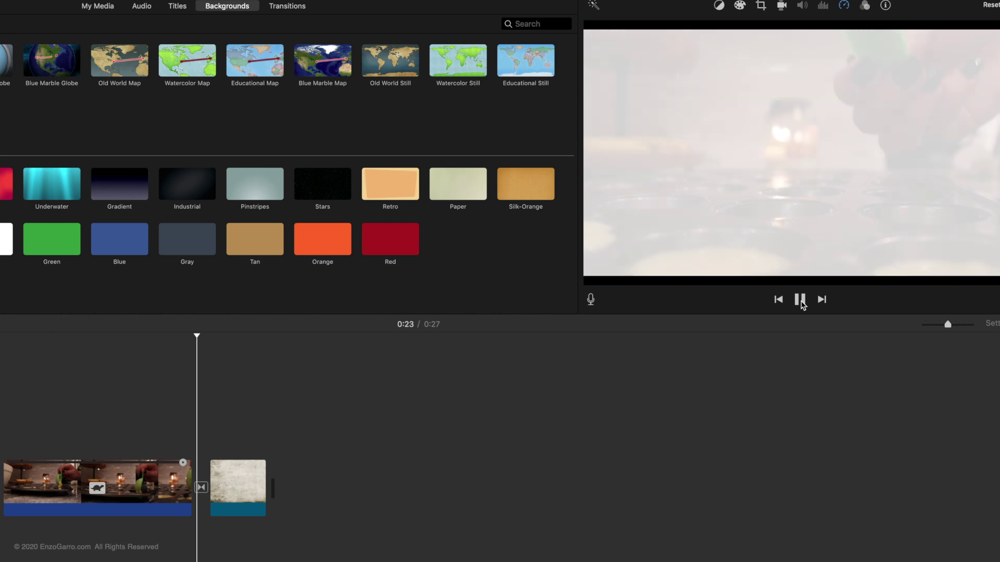
Replace the Organic background at the end of the timeline with the White background
left_click(248, 487)
key("Delete")
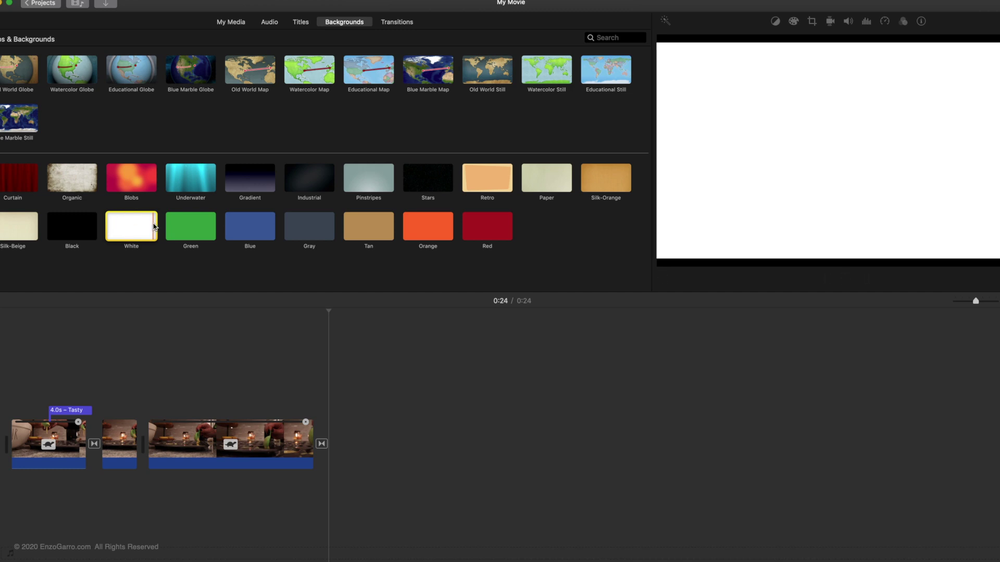
left_click_drag(133, 223, 332, 425)
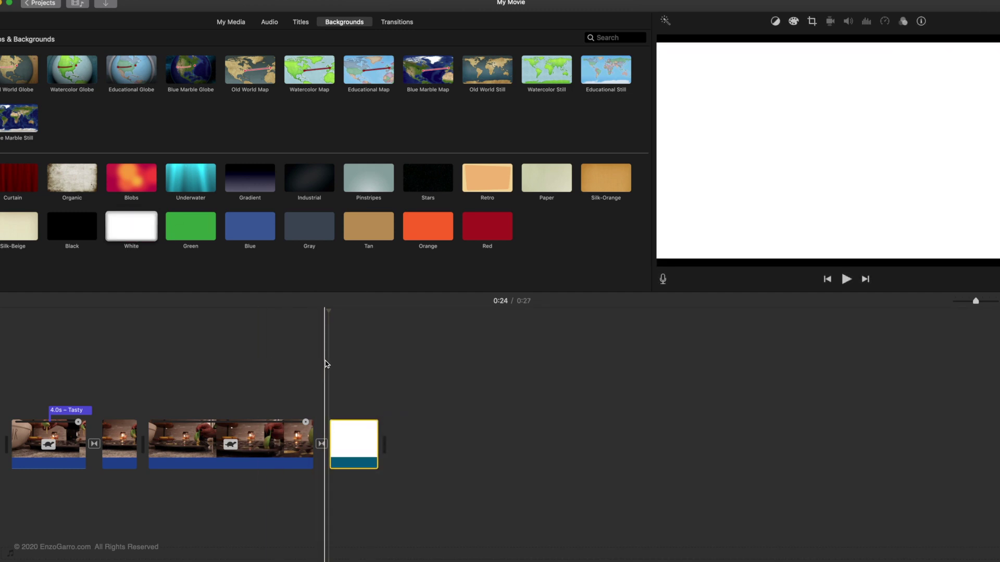
Add the Focus title above the White background, starting at the background's beginning
left_click(293, 354)
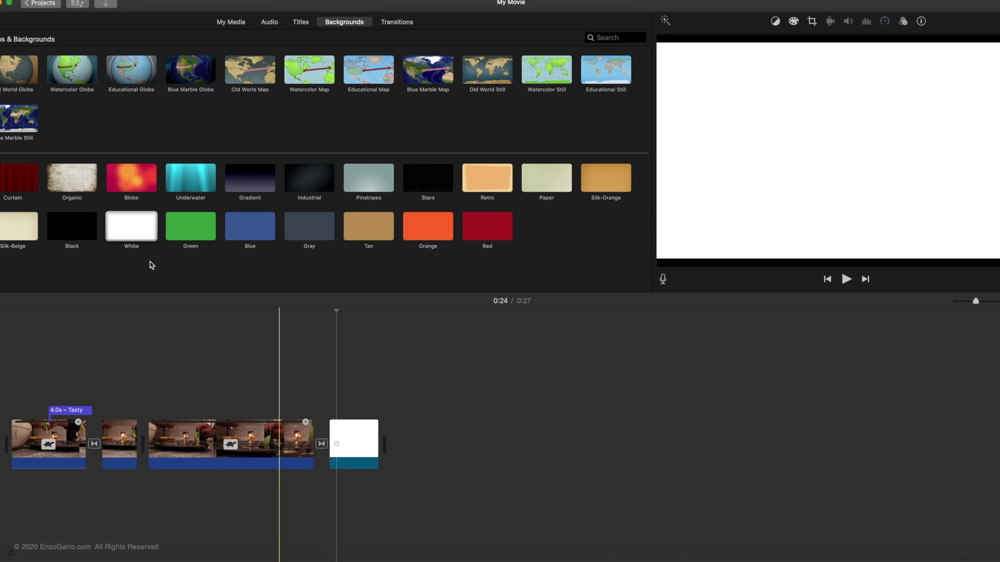
left_click(301, 23)
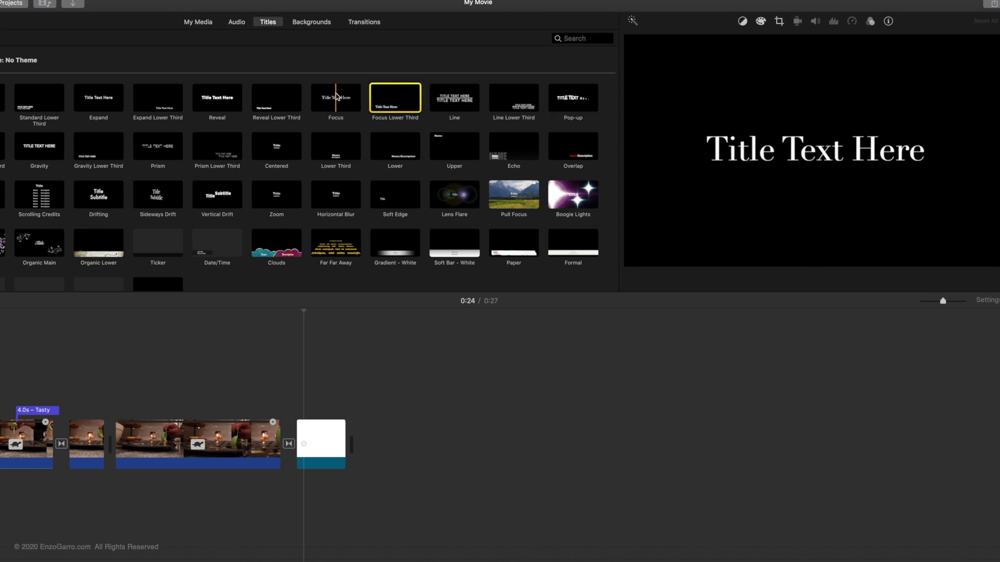
left_click_drag(337, 99, 300, 371)
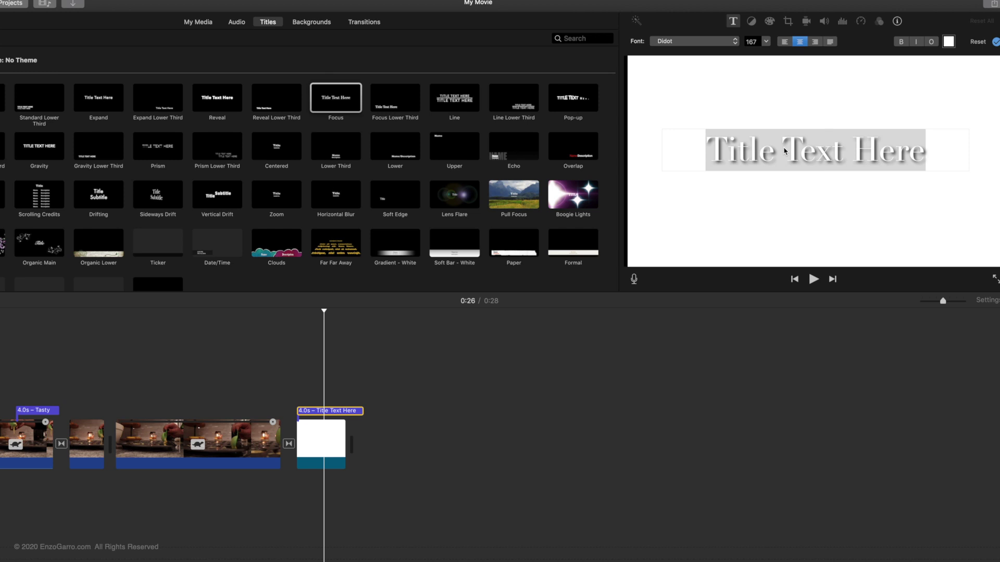
Replace the Focus title's placeholder text with "The End"
double_click(813, 151)
double_click(739, 151)
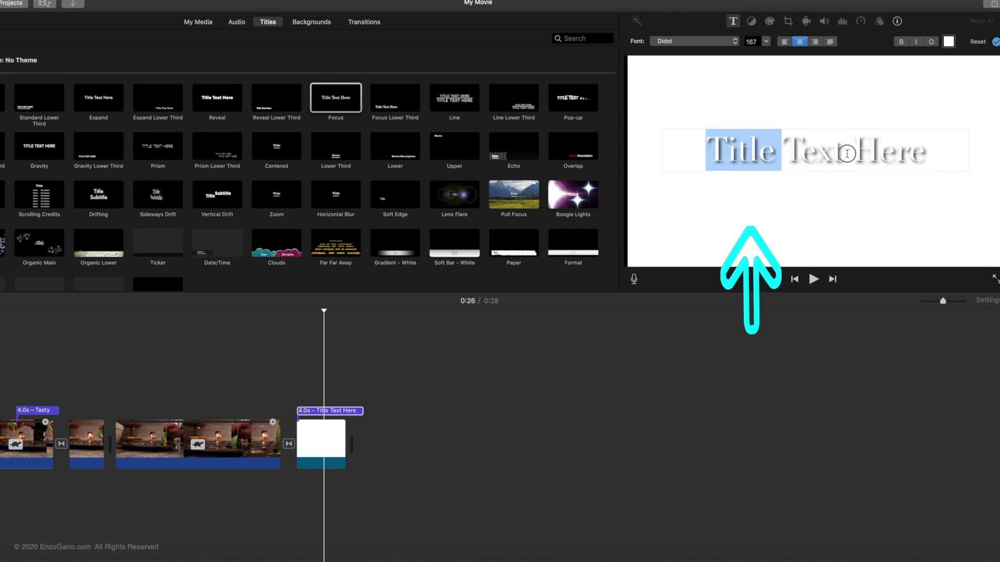
left_click(938, 156, "shift")
type("The")
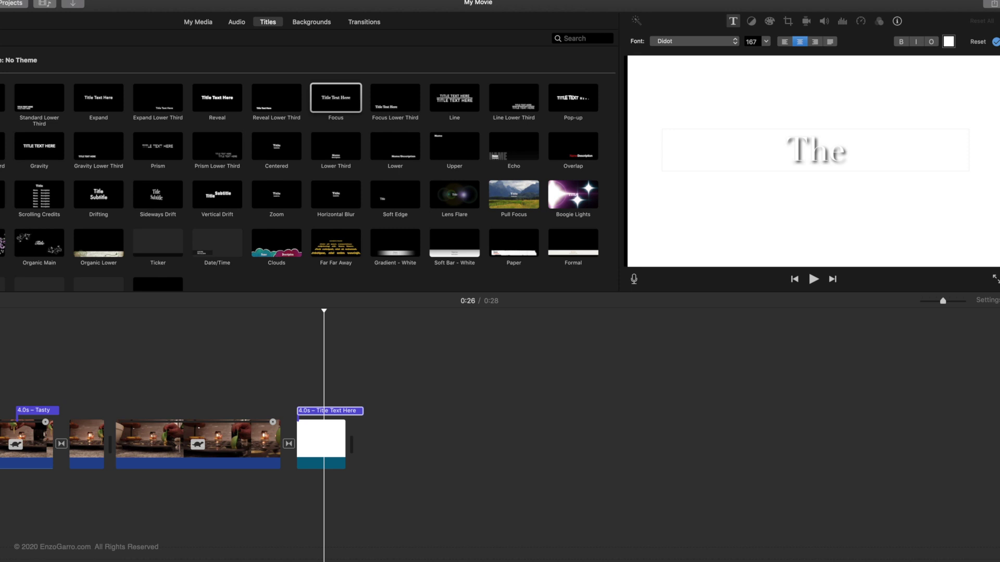
type(" End")
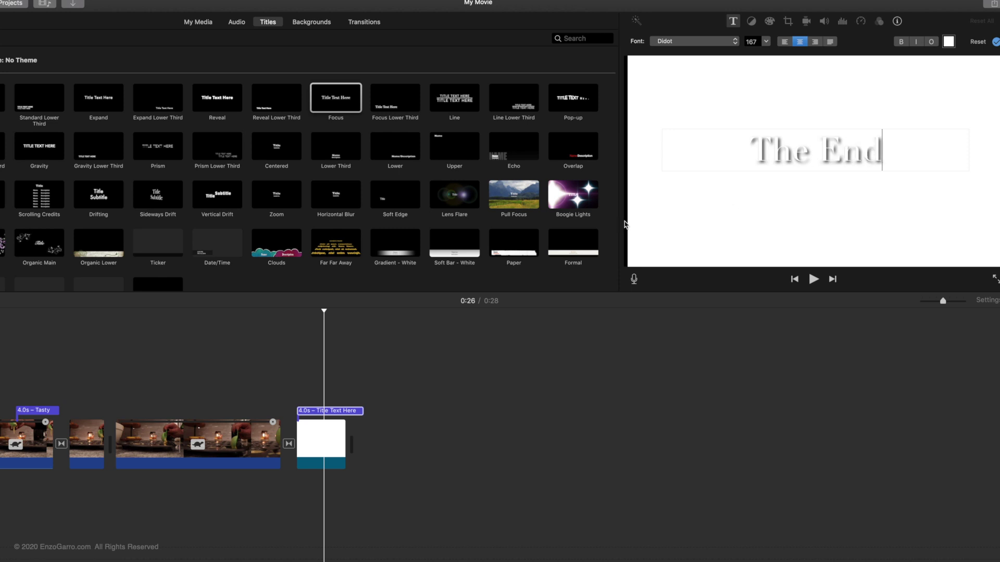
key("space")
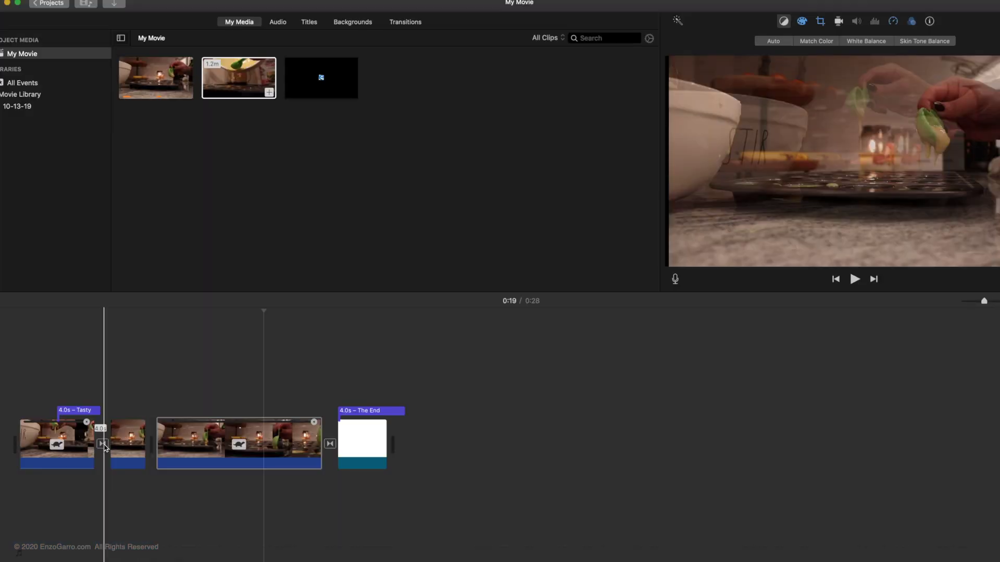
Delete the Cross Dissolve between the first two clips and trim the first clip's end to where the Tasty title ends
left_click(103, 444)
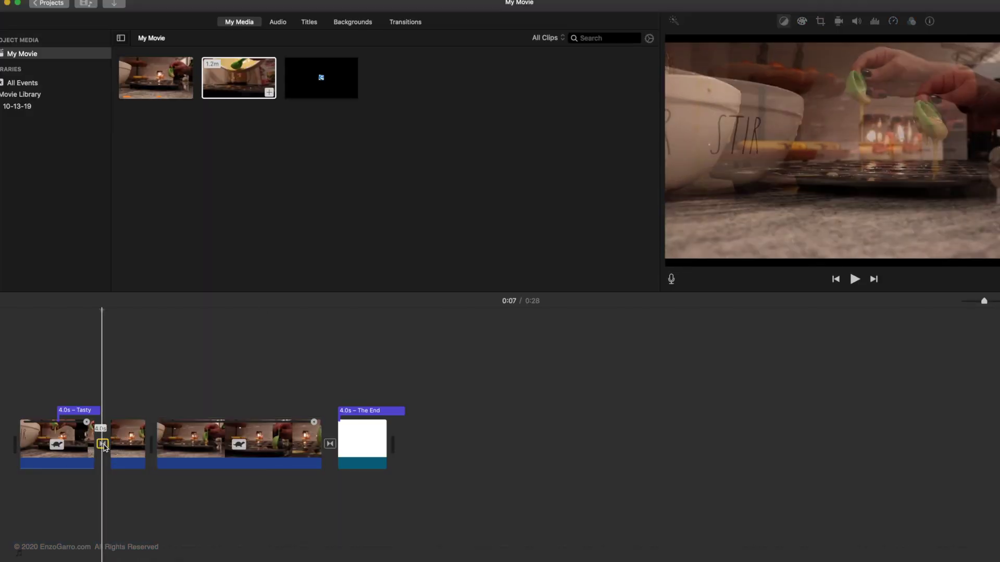
key("Delete")
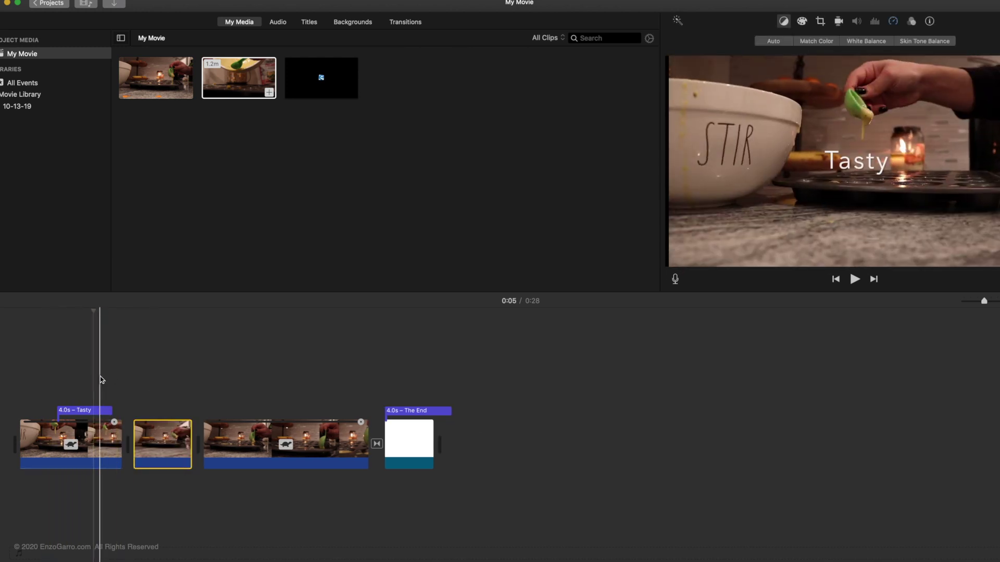
left_click(106, 425)
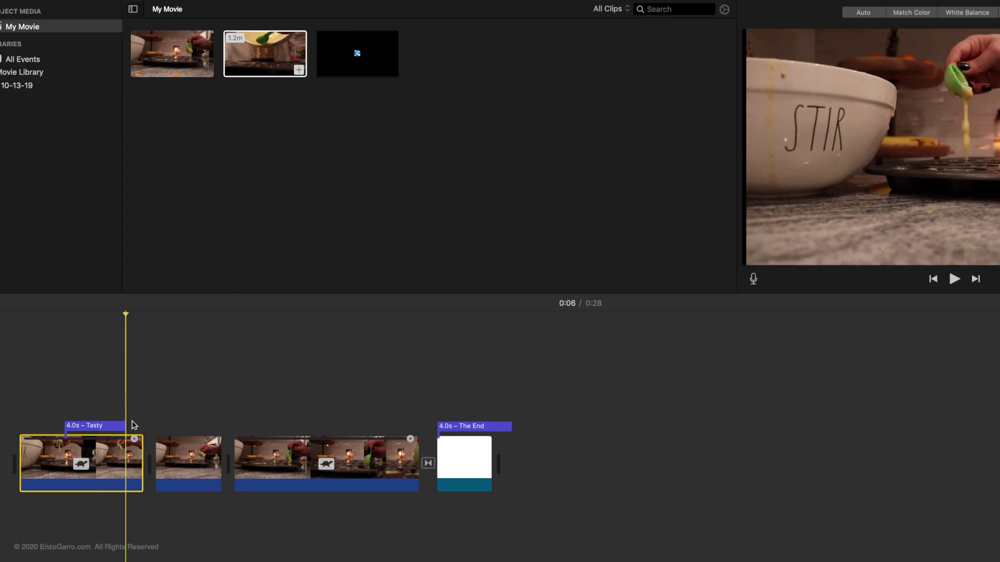
left_click_drag(142, 455, 123, 450)
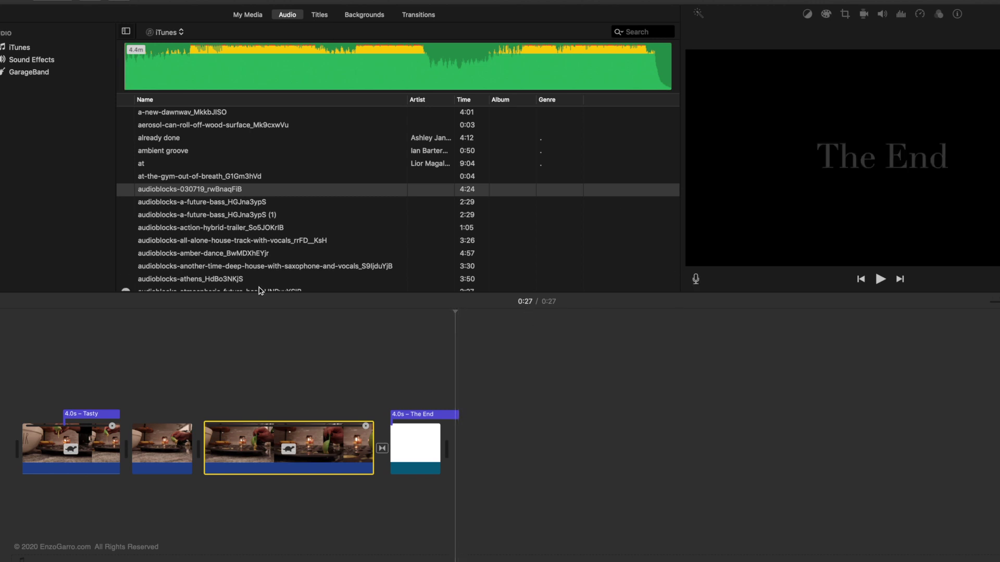
Add the iTunes track audioblocks-a-future-bass_HGJna3ypS (1) beneath the clips from the start of the movie and play it with the footage
scroll(318, 227, "down", 2)
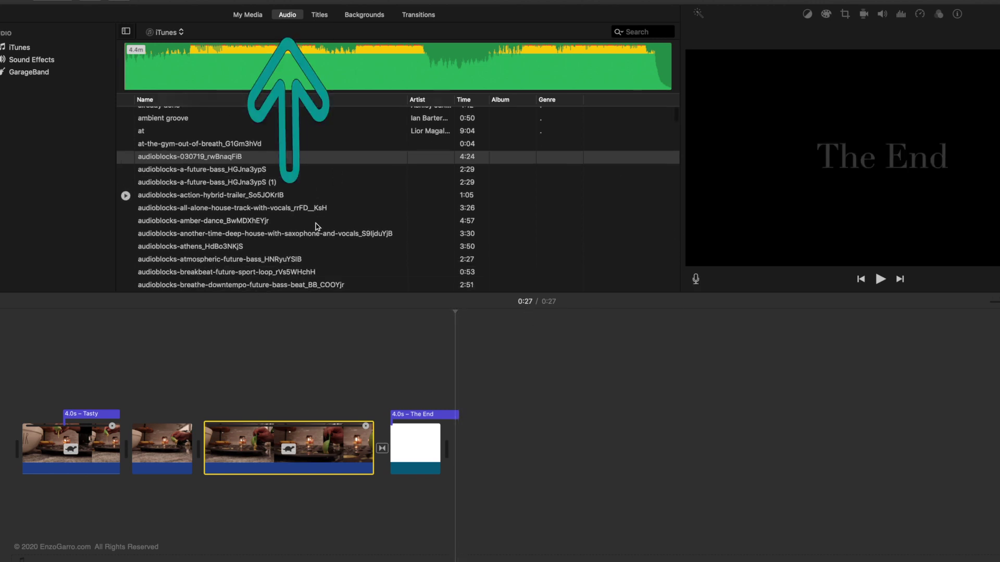
left_click(195, 196)
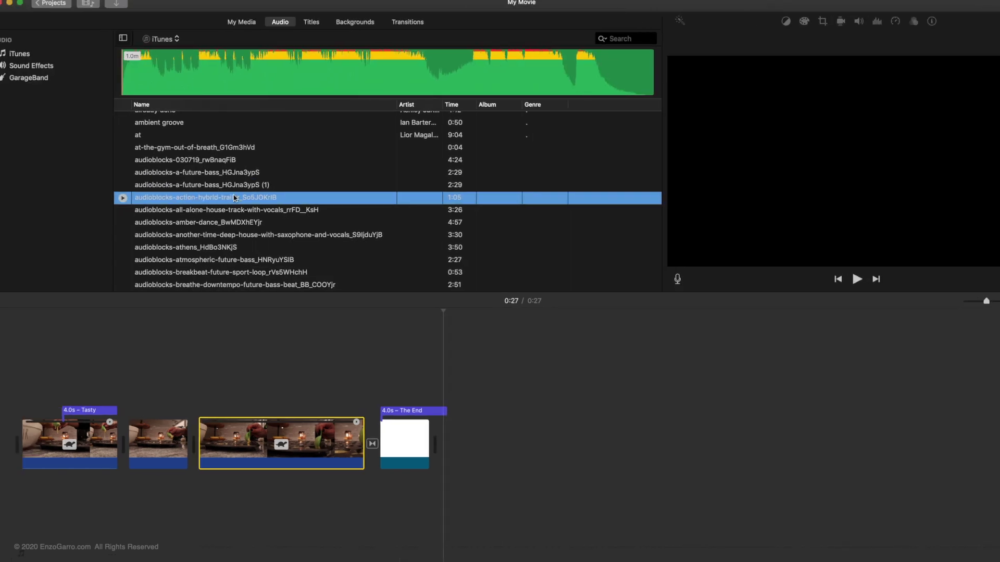
scroll(328, 198, "up", 2)
scroll(234, 220, "down", 8)
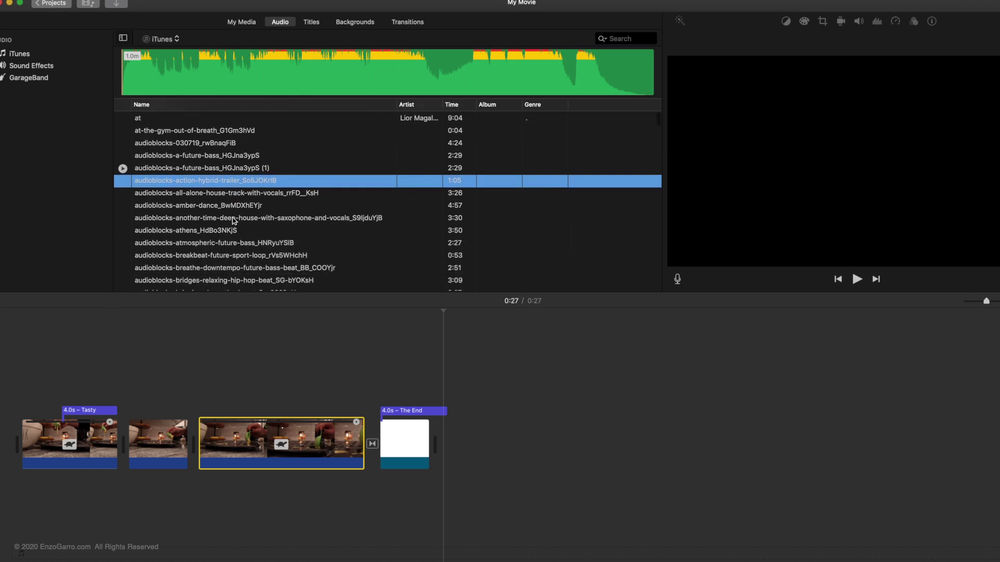
scroll(224, 208, "up", 4)
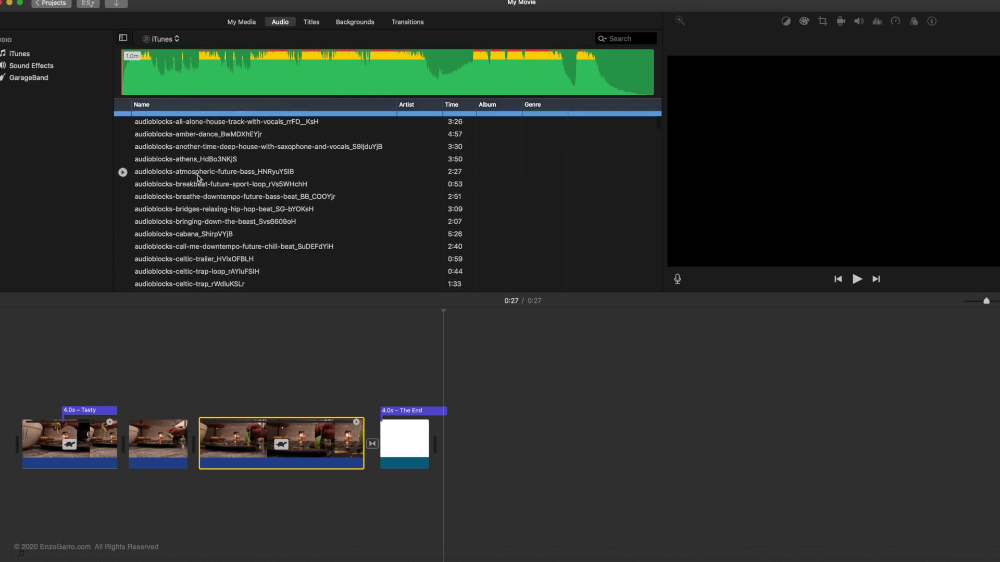
scroll(218, 175, "up", 5)
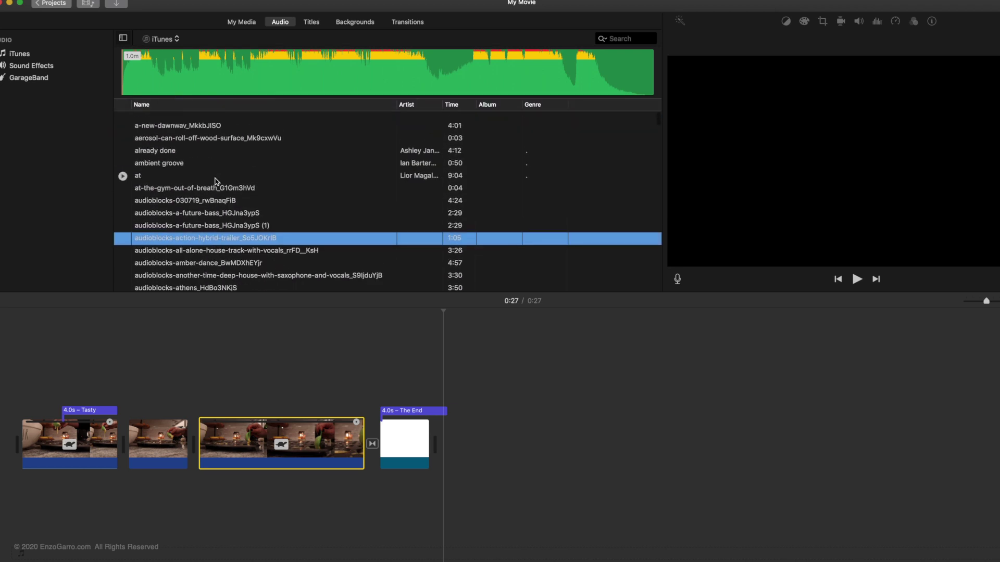
left_click(190, 207)
left_click(857, 303)
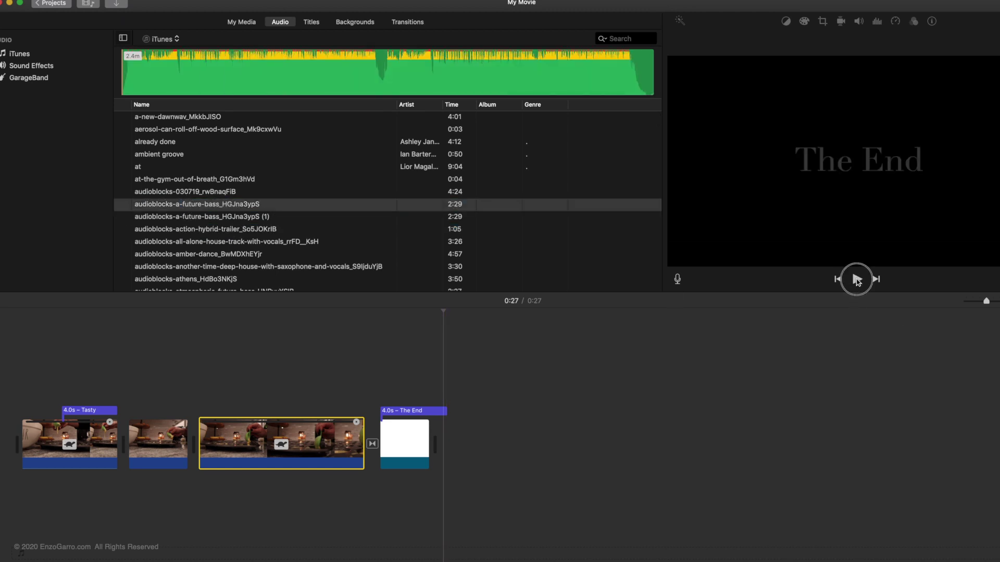
left_click(209, 218)
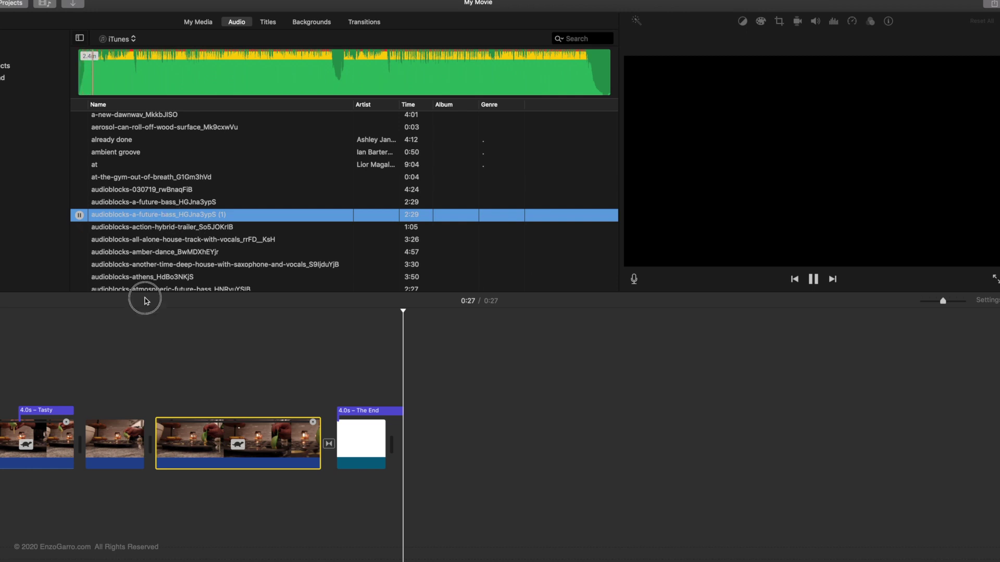
left_click_drag(149, 279, 111, 513)
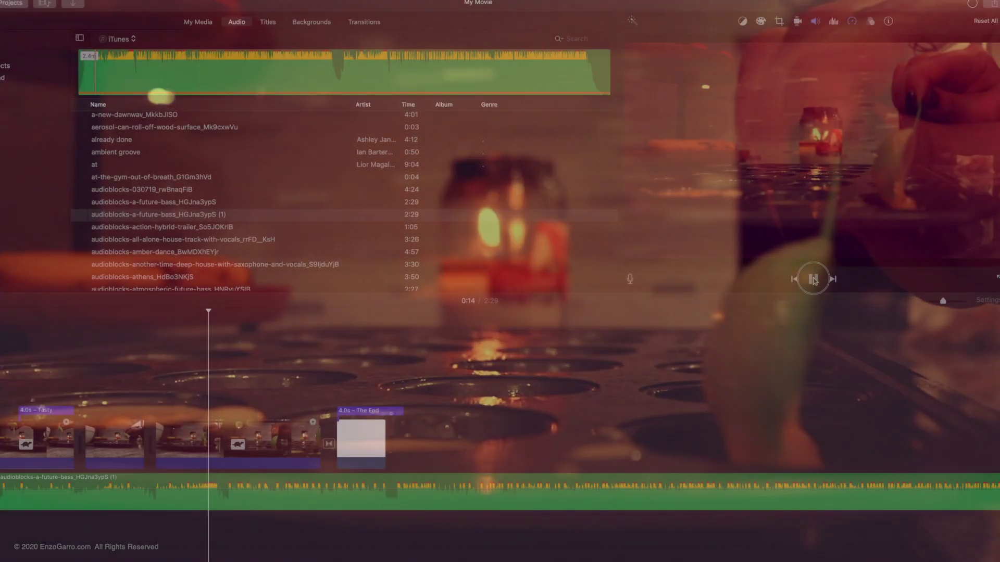
left_click(813, 280)
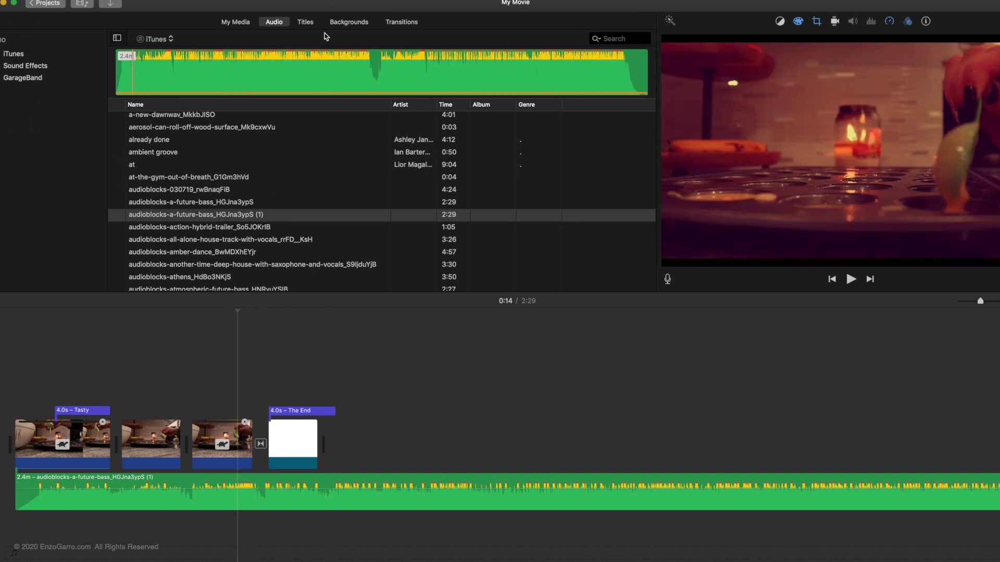
Add the 1.2-minute cooking clip from My Media to the end of the timeline, after the White background
left_click(241, 24)
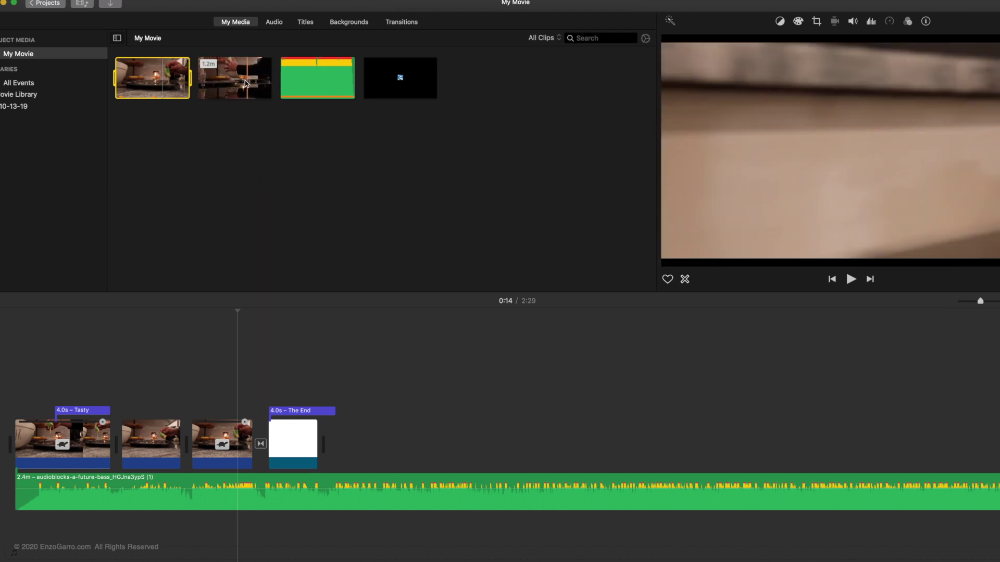
left_click(247, 81)
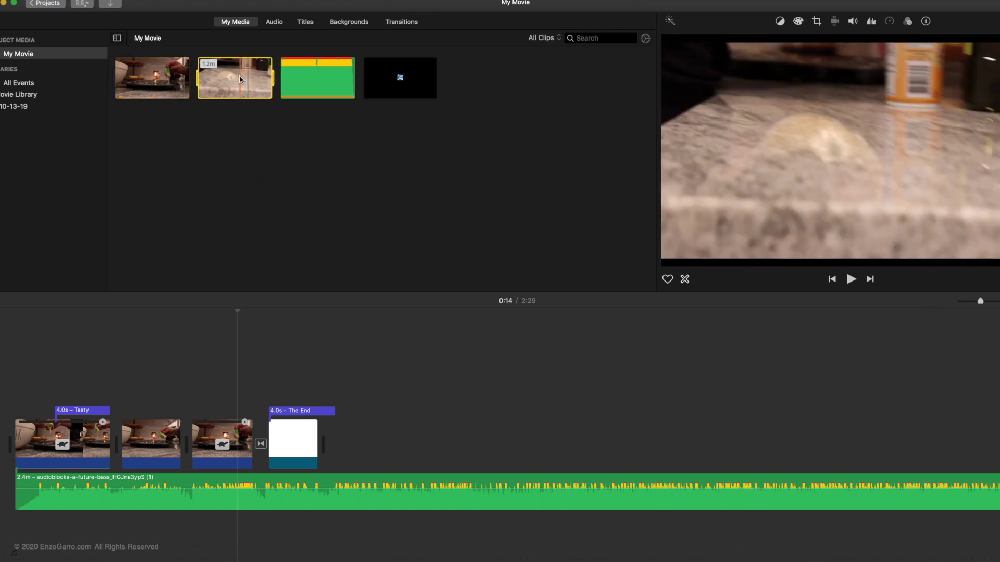
left_click_drag(238, 89, 340, 412)
Split the added cooking clip at about 1:11, where the music dips
scroll(622, 405, "right", 10)
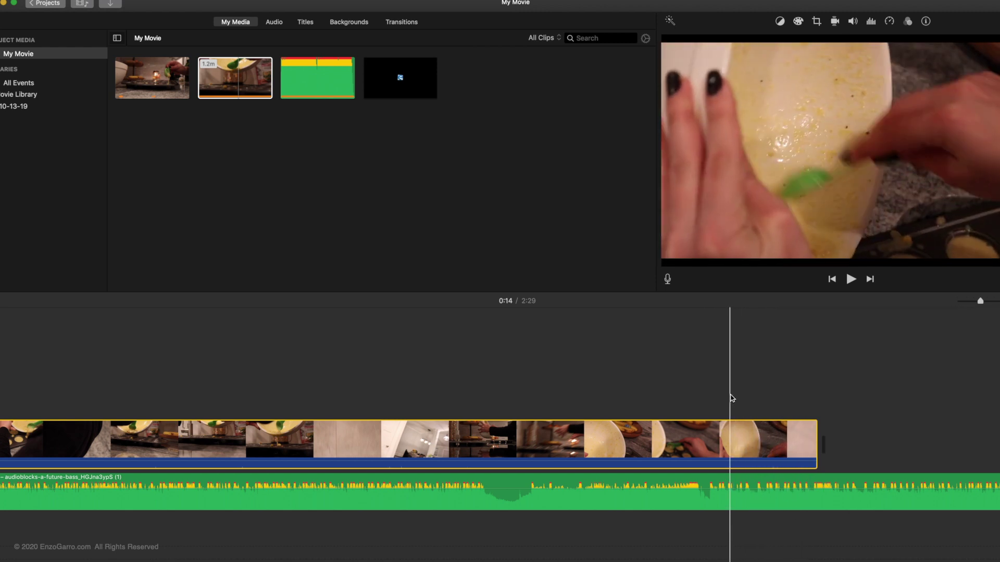
scroll(679, 397, "left", 3)
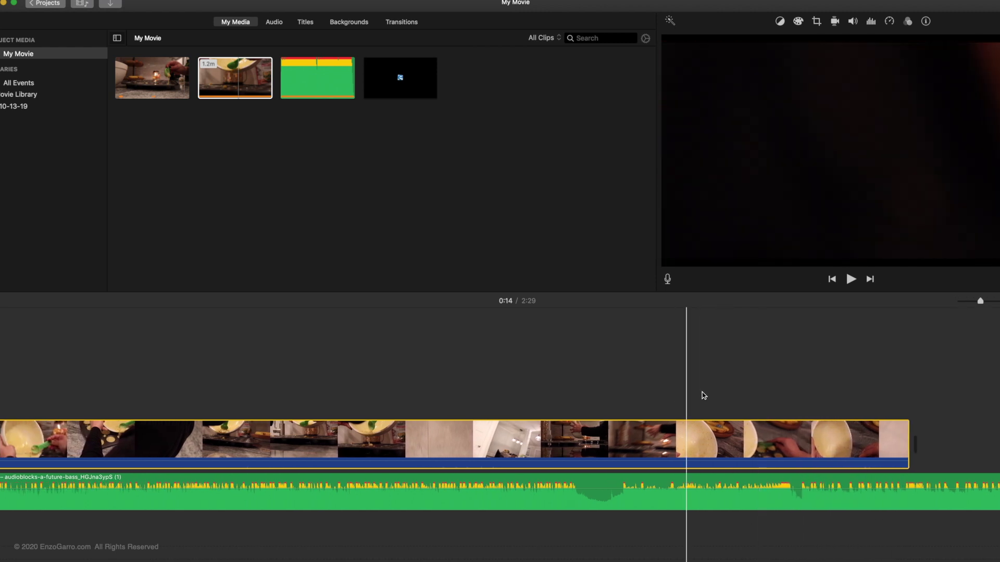
scroll(578, 392, "left", 1)
left_click(598, 389)
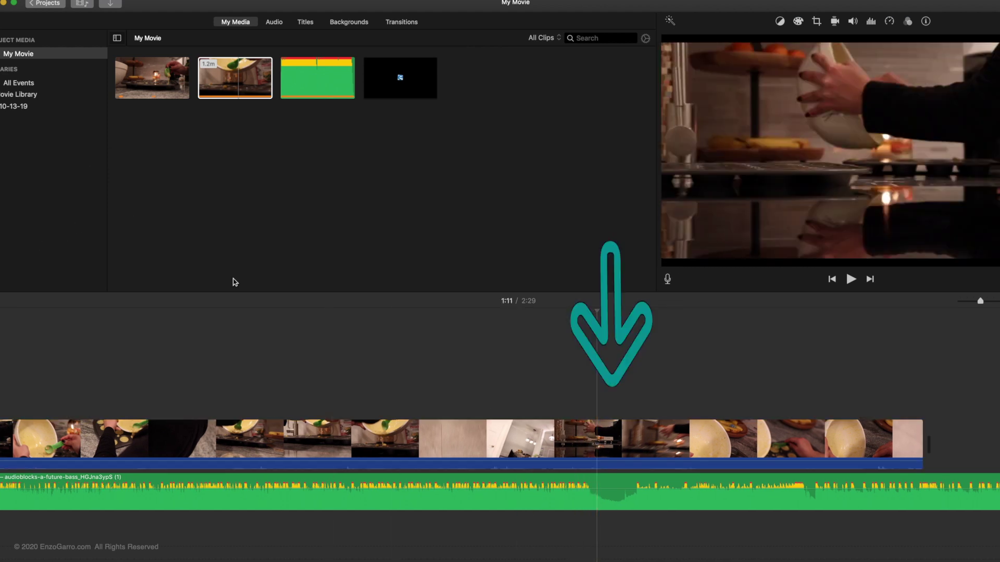
left_click(592, 436)
right_click(592, 435)
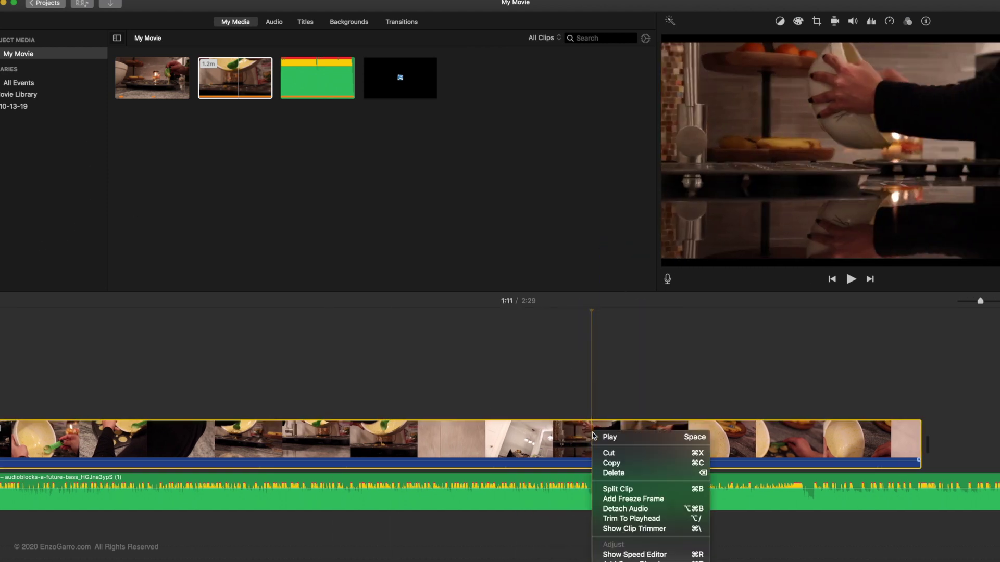
left_click(638, 490)
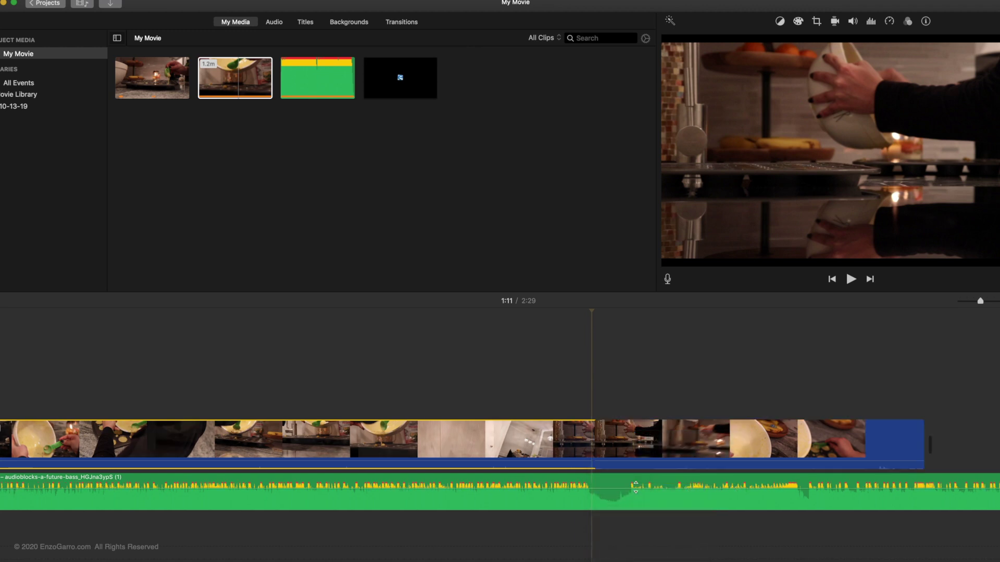
Split the added cooking clip at several more points, including about 1:21 and 0:56, to isolate short shots
right_click(610, 428)
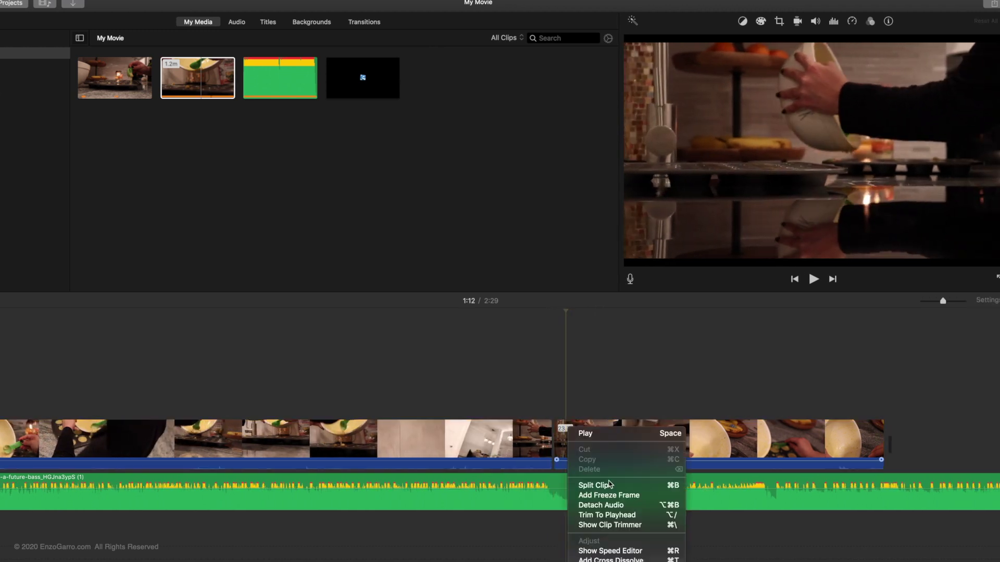
left_click(590, 375)
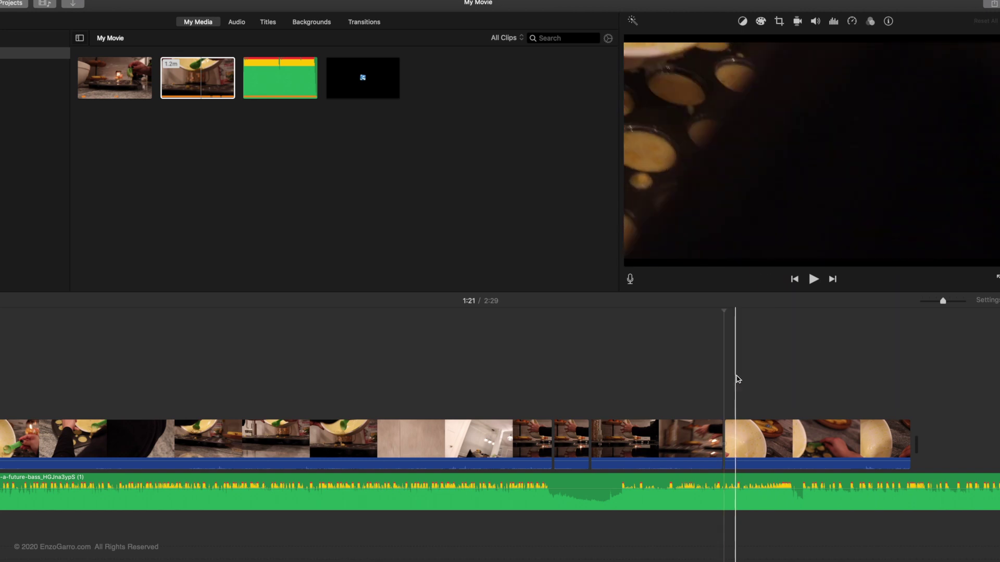
key("w")
right_click(330, 419)
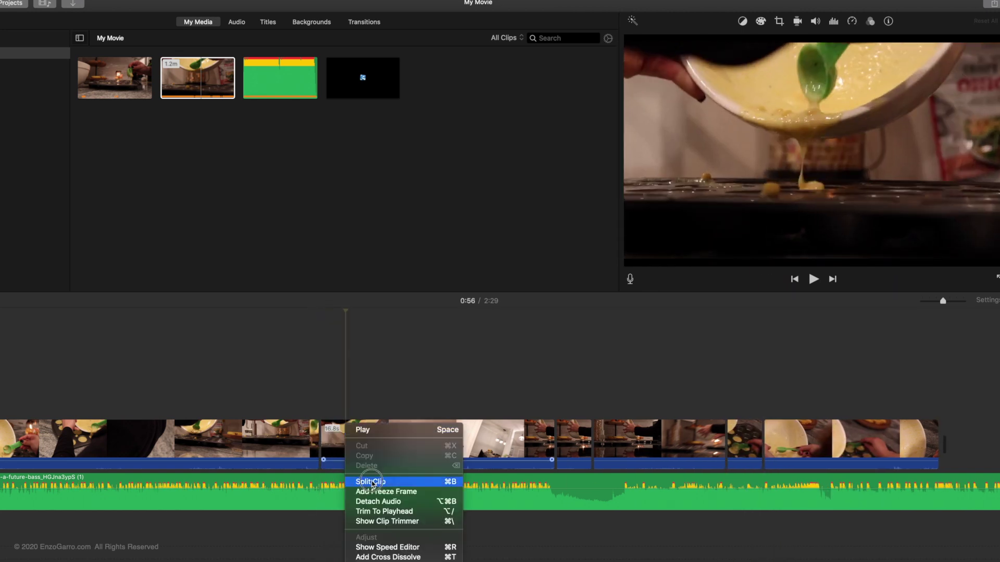
key("Escape")
Move the isolated short shots above the slow-motion clip before The End background as overlays
left_click_drag(659, 440, 54, 337)
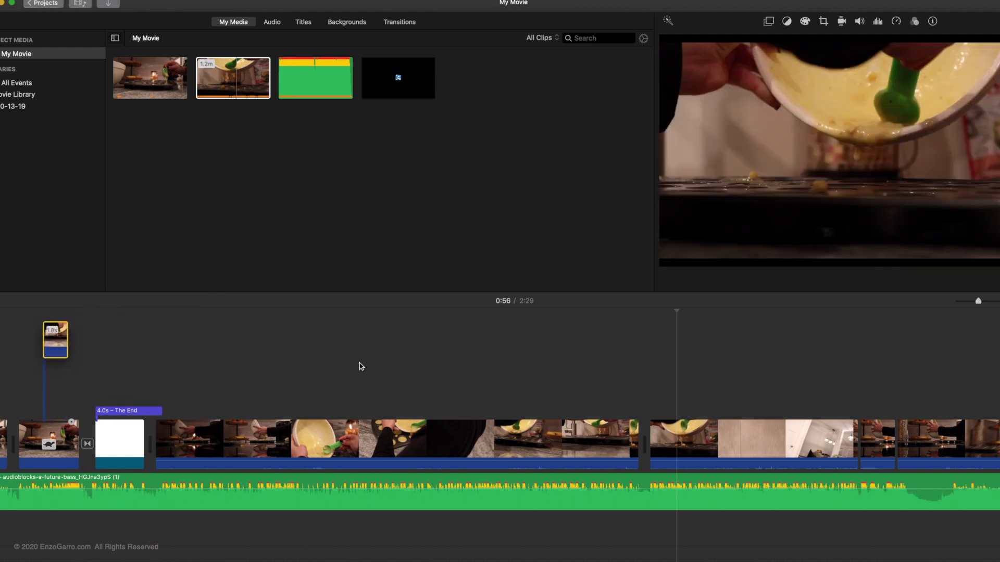
scroll(885, 443, "right", 2)
left_click_drag(833, 443, 51, 350)
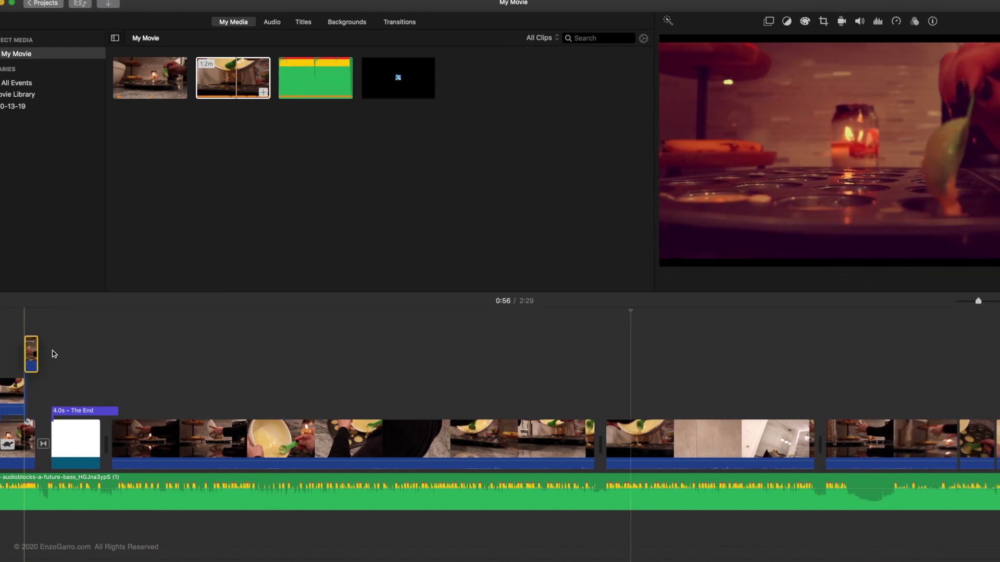
Shorten the three overlaid shots and line them up back to back above the slow-motion clip
scroll(179, 348, "left", 5)
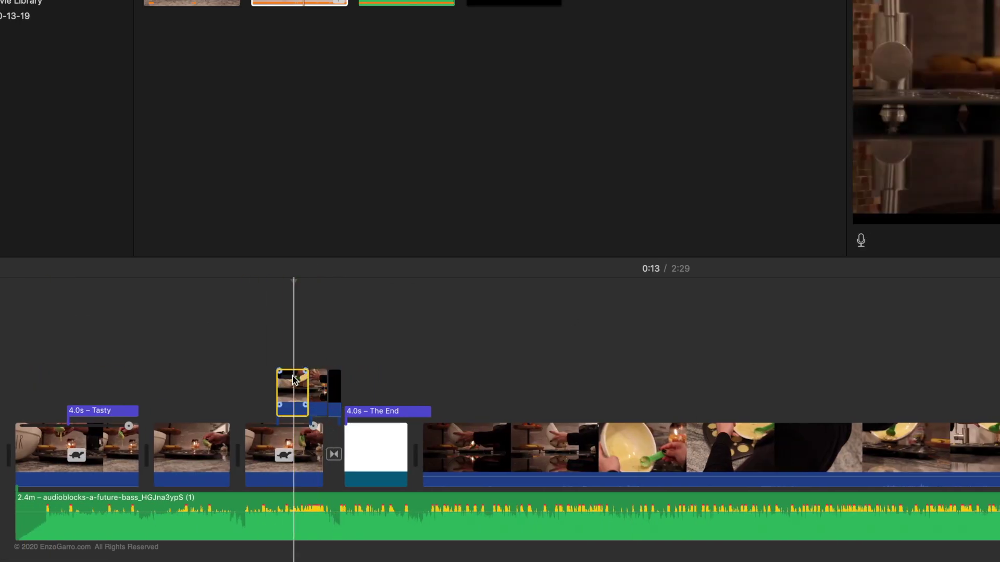
left_click(330, 339)
key("super+equal")
key("super+minus")
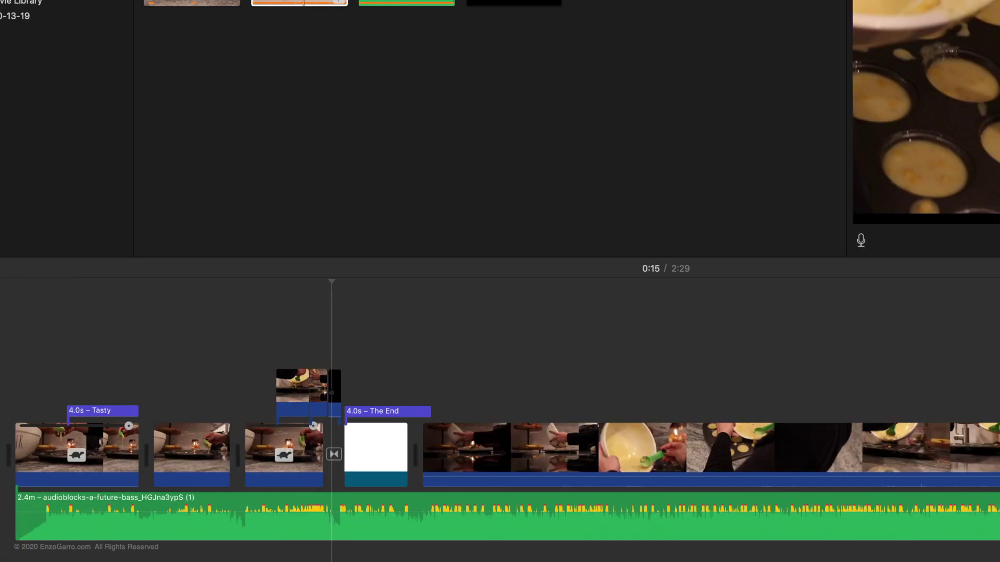
left_click(291, 349)
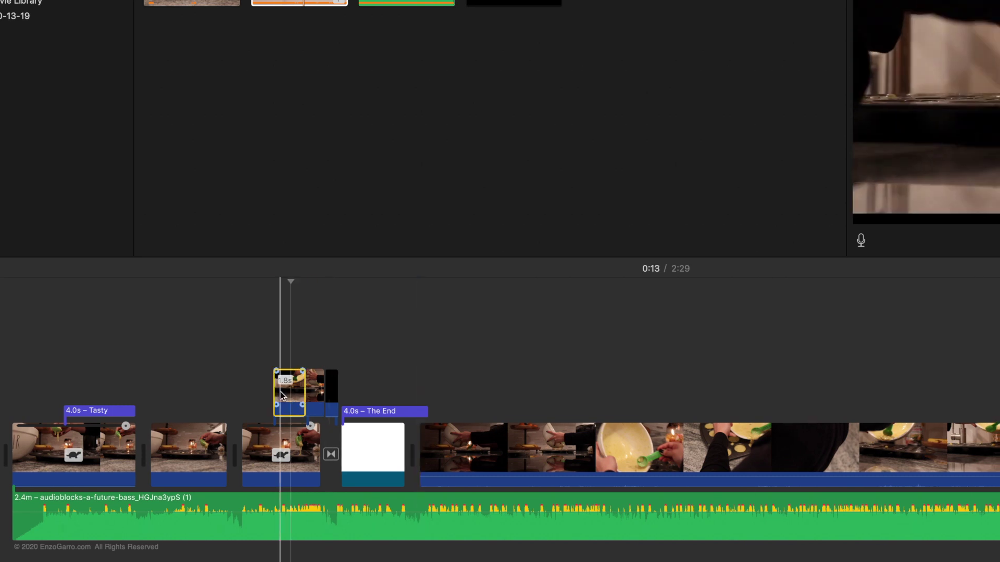
right_click(326, 392)
left_click(313, 547)
left_click_drag(292, 384, 283, 385)
left_click(285, 388)
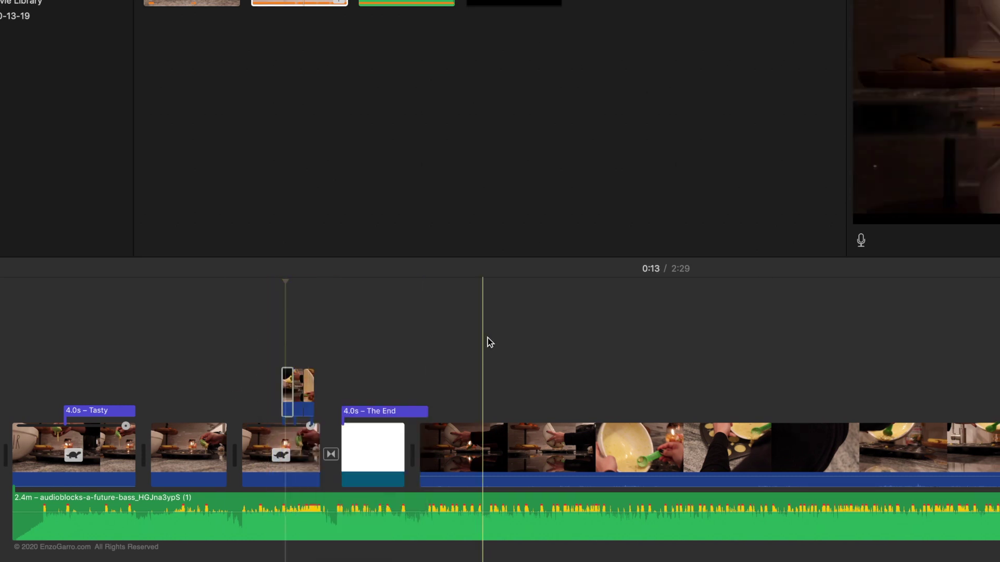
Play the overlaid section, move the first overlaid shot to start at the 0:14 music beat, and trim its end to a brief flash
key("super+equal")
key("super+equal")
key("super+equal")
scroll(371, 400, "left", 1)
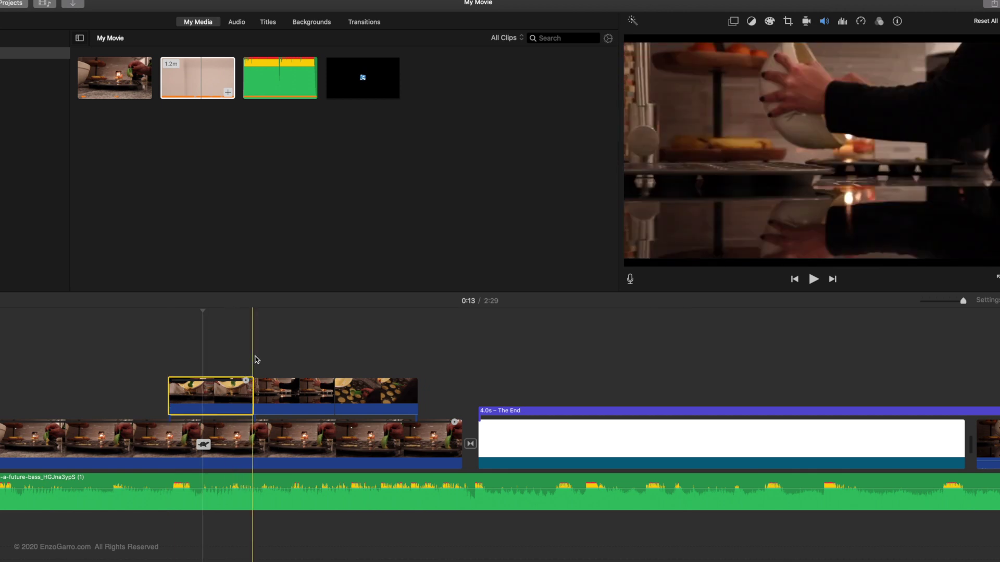
left_click(228, 348)
left_click(814, 280)
left_click(809, 282)
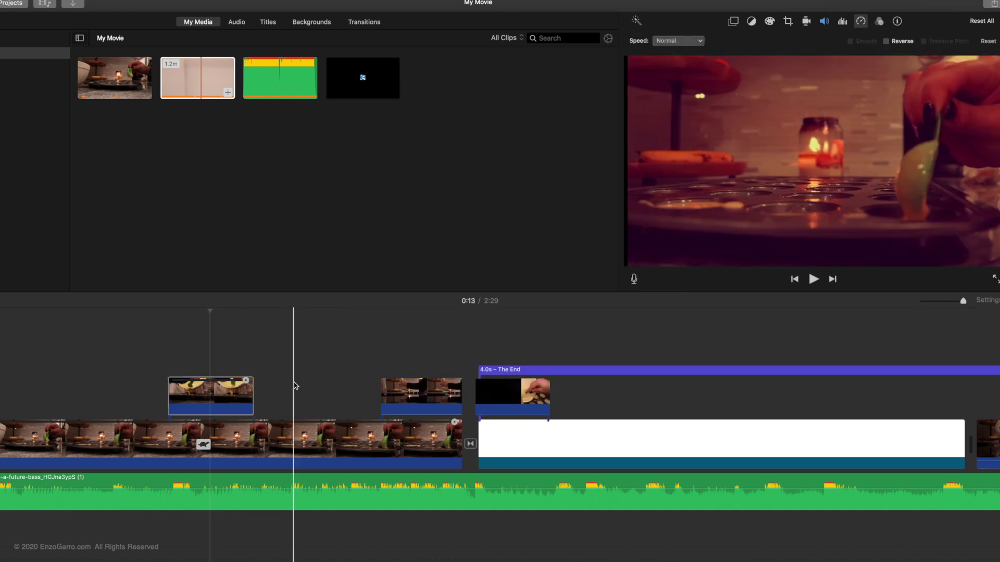
left_click(295, 386)
left_click_drag(200, 392, 325, 395)
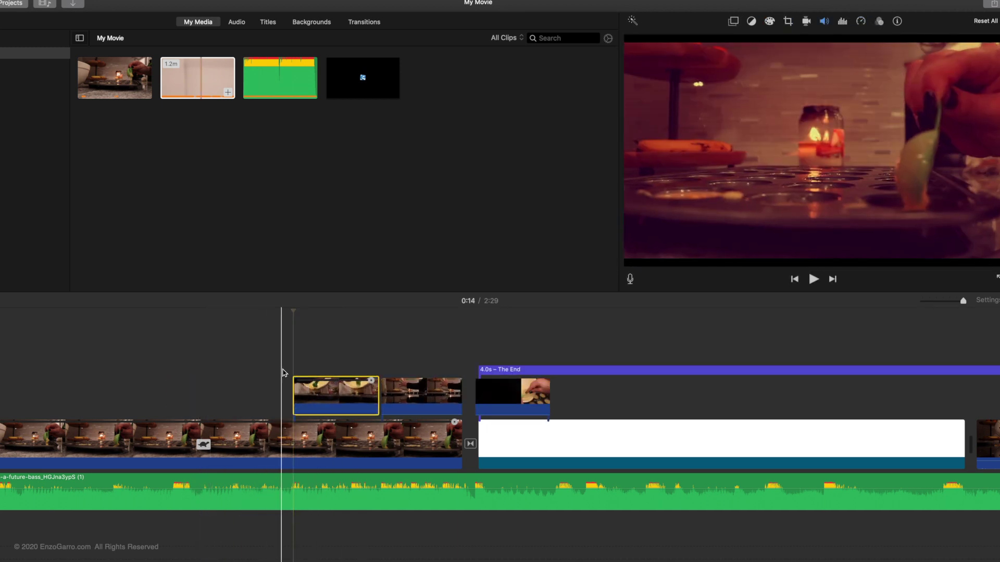
left_click_drag(378, 396, 302, 396)
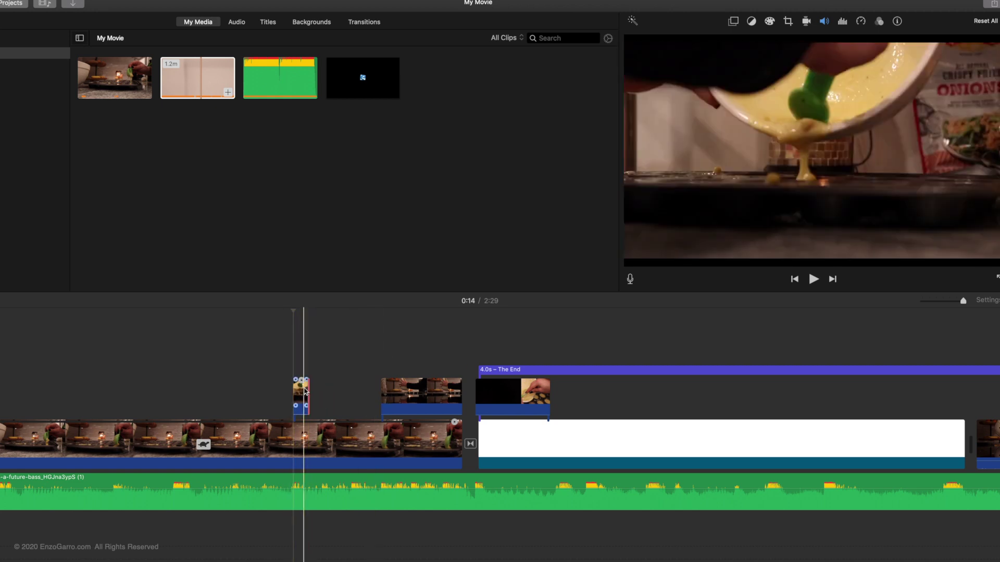
Move the second overlaid shot to the next music beat and shorten it, with the third shot placed directly after it
left_click(321, 400)
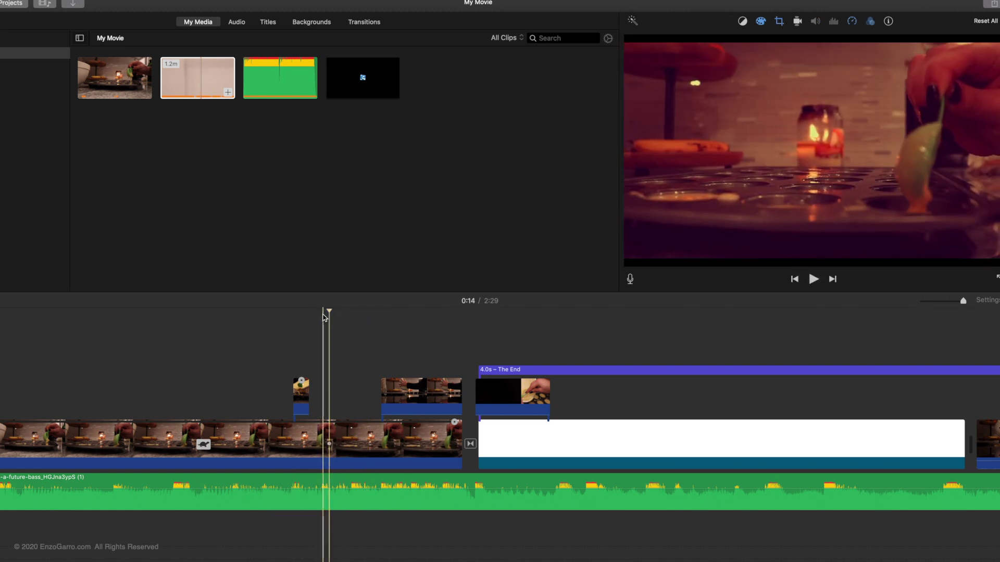
left_click_drag(410, 395, 337, 394)
left_click_drag(526, 394, 395, 395)
left_click_drag(332, 389, 348, 388)
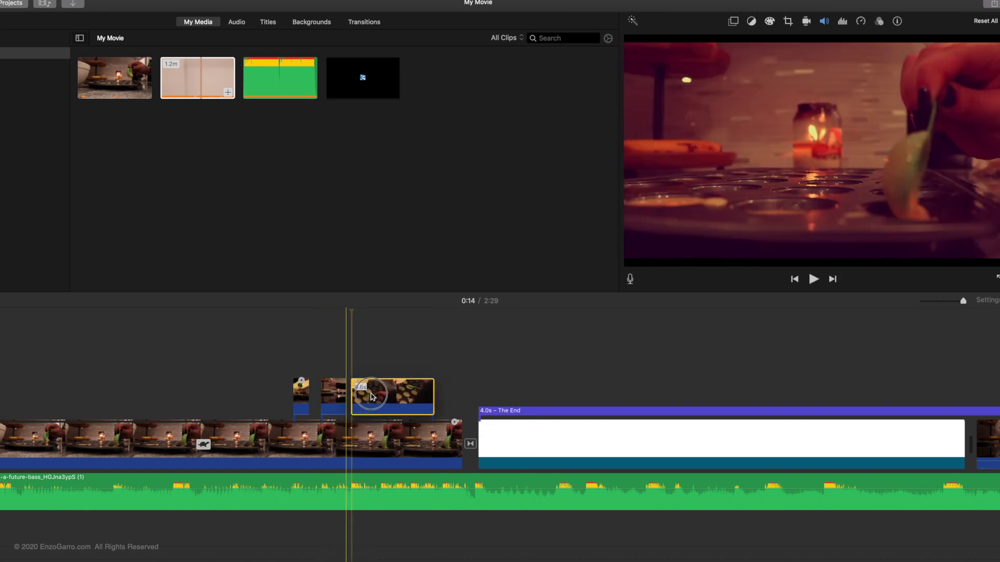
left_click(333, 392)
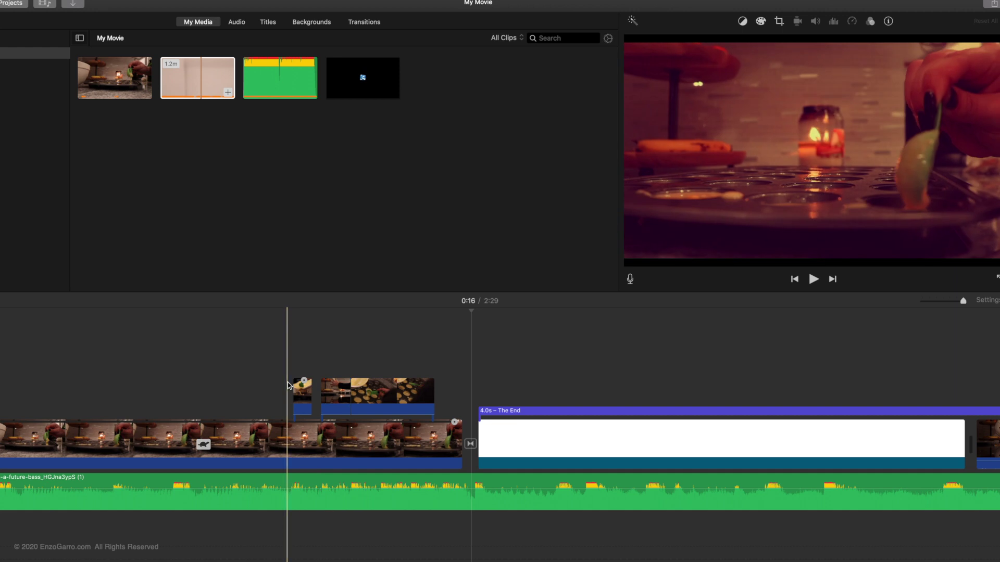
Play back the overlaid shots to check their cuts against the music beats
left_click(295, 333)
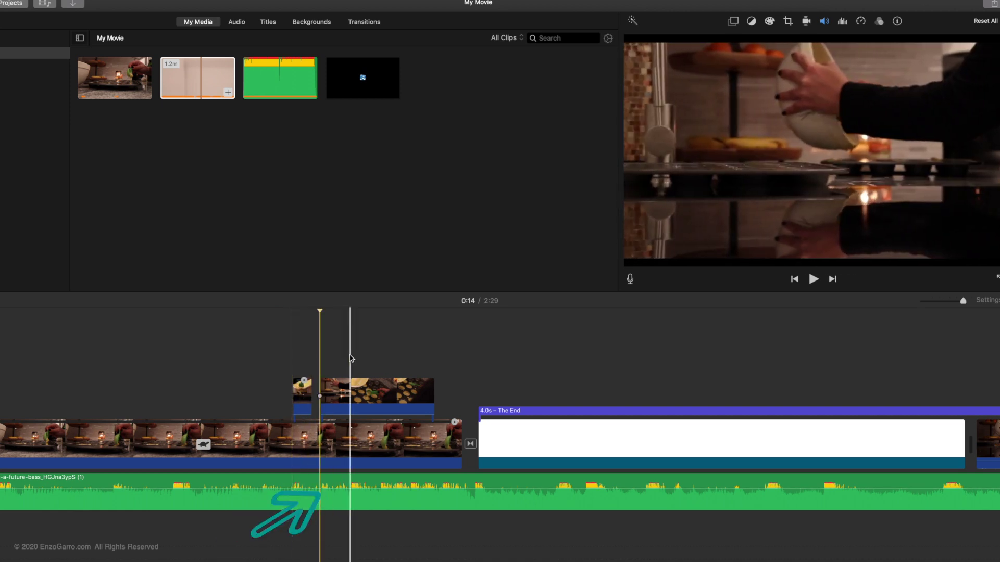
left_click(352, 354)
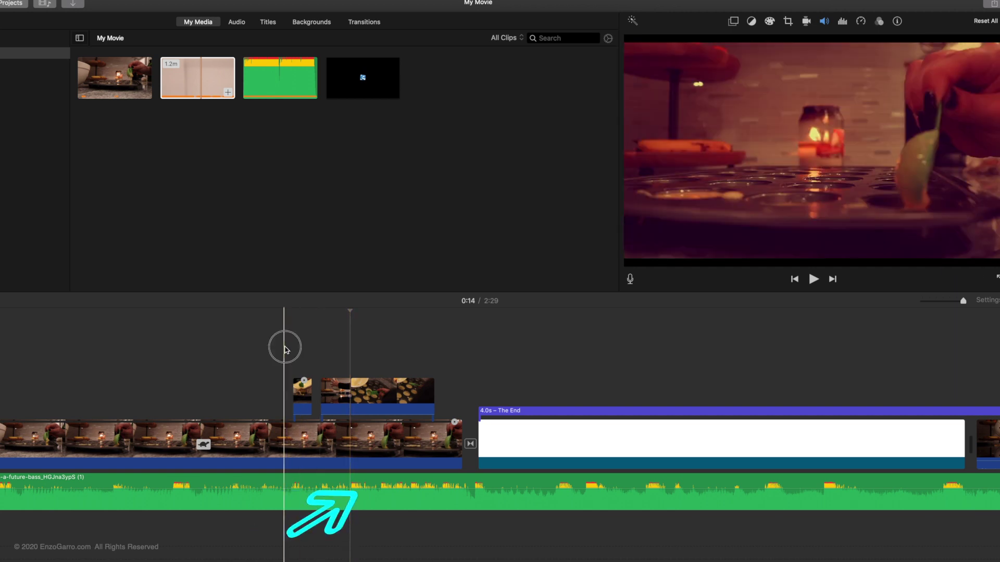
left_click(813, 280)
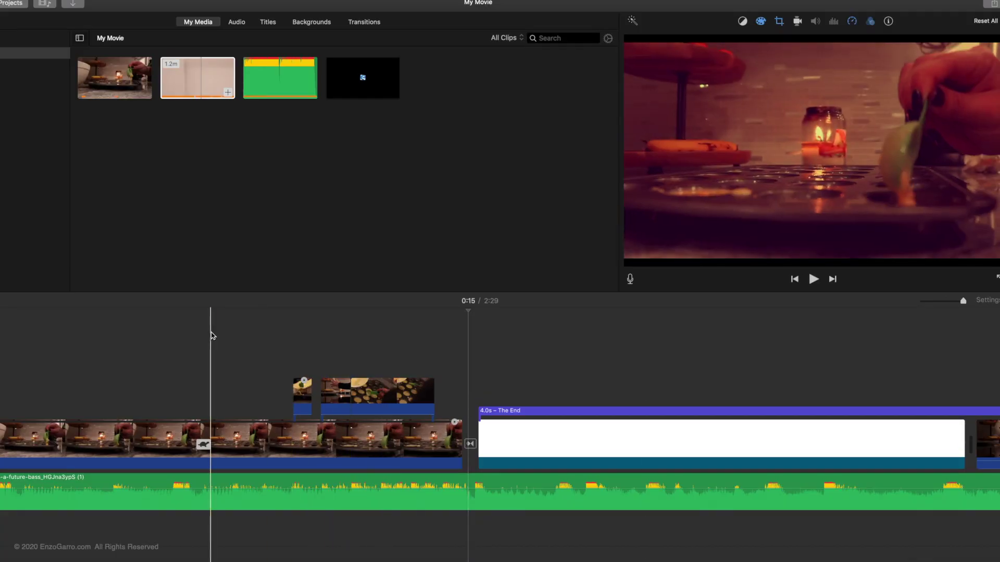
Delete the leftover clips after the The End title and shorten the music track to finish with that title
key("super+minus")
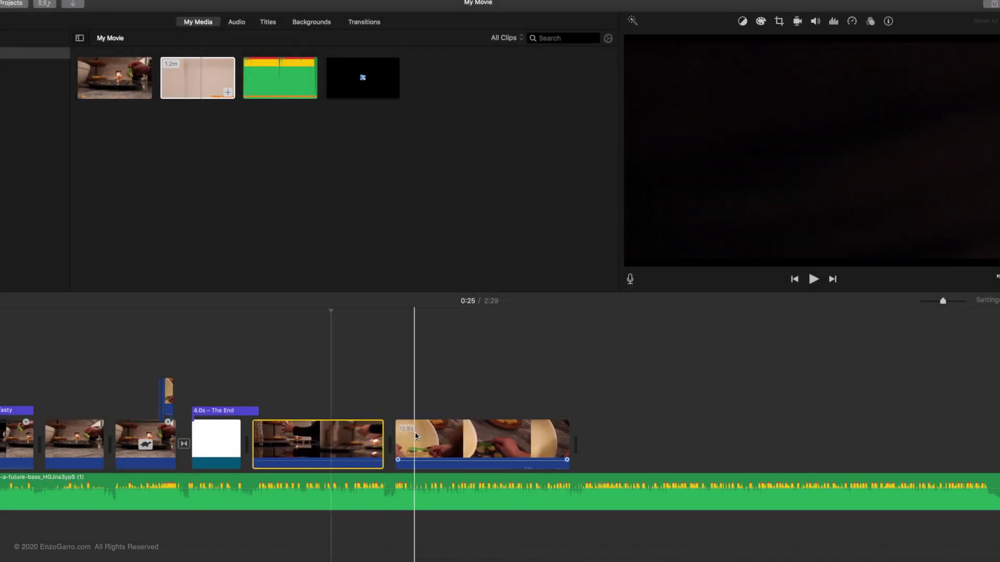
key("Delete")
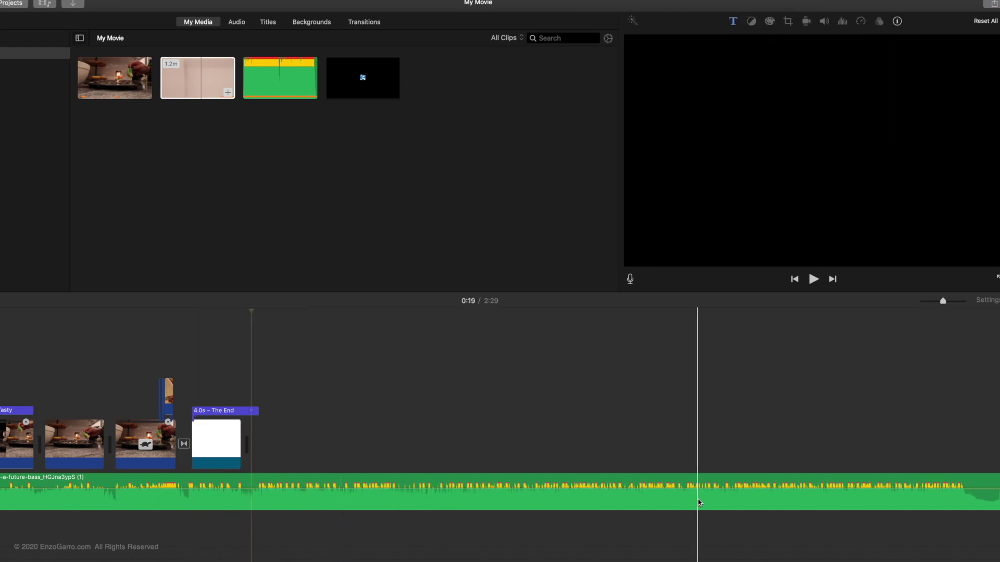
scroll(745, 500, "right", 5)
scroll(963, 496, "right", 6)
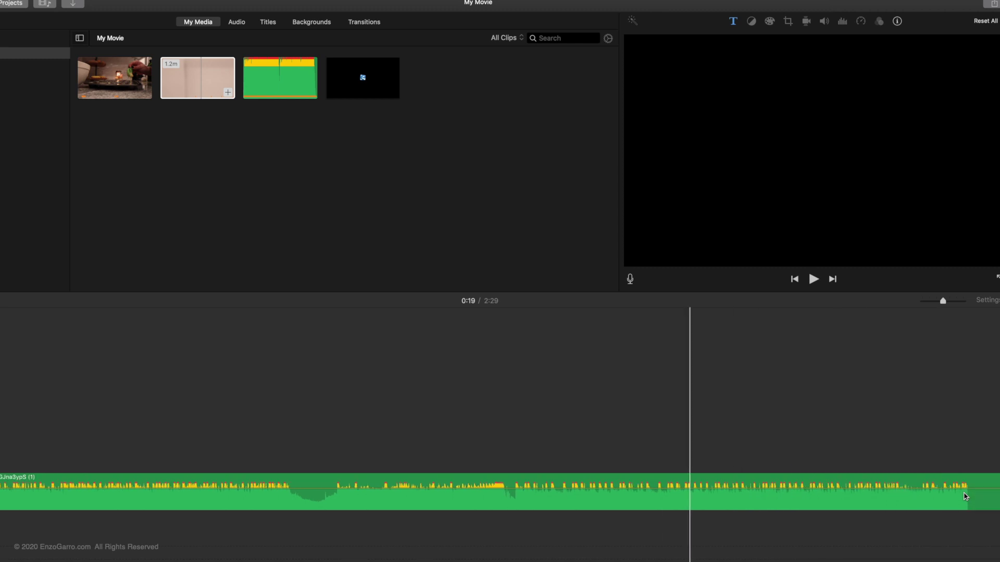
left_click_drag(738, 497, 297, 500)
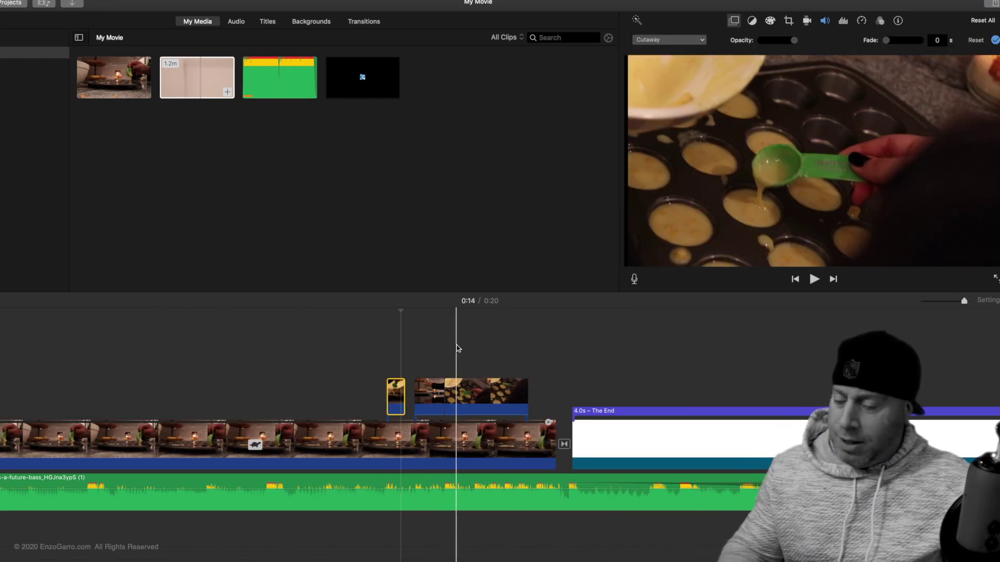
View the color balance options for the slow-motion clip under the overlaid shots
left_click(365, 436)
scroll(365, 437, "down", 5)
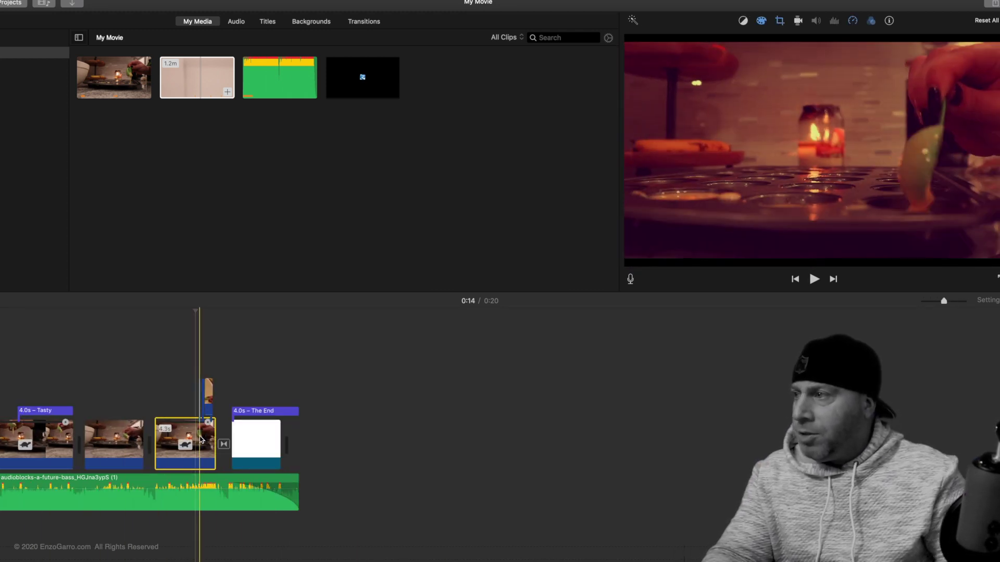
scroll(202, 440, "up", 5)
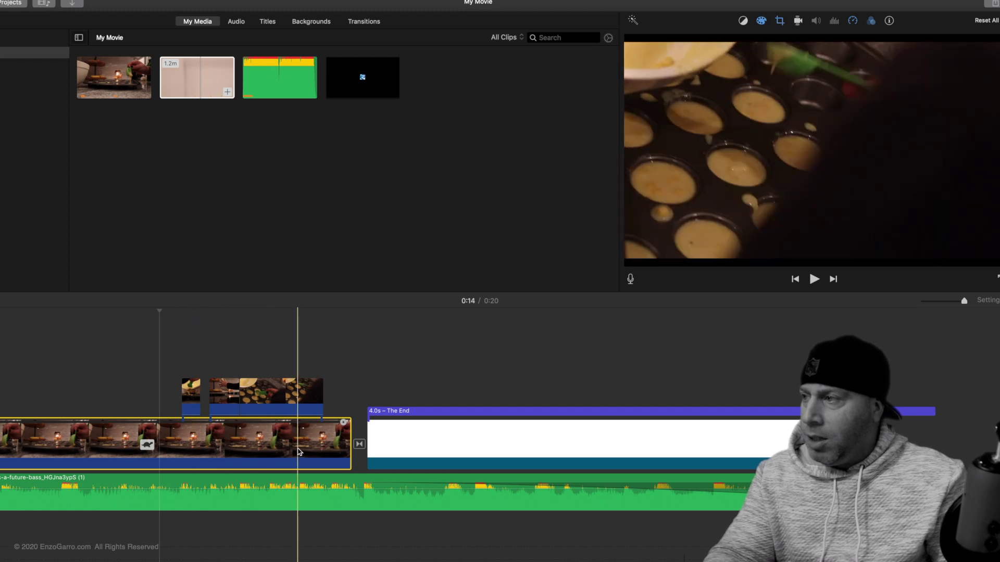
left_click(232, 388)
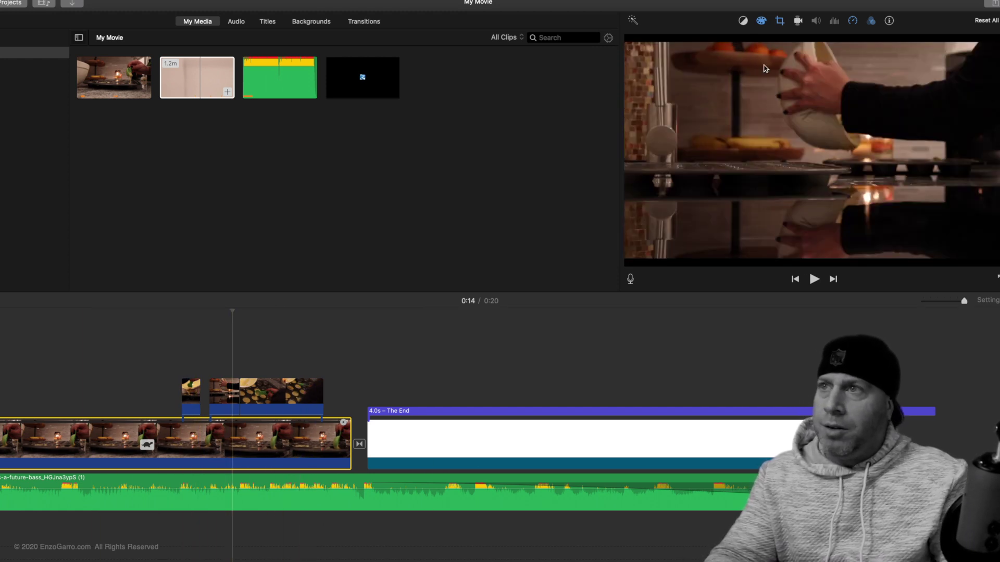
left_click(743, 21)
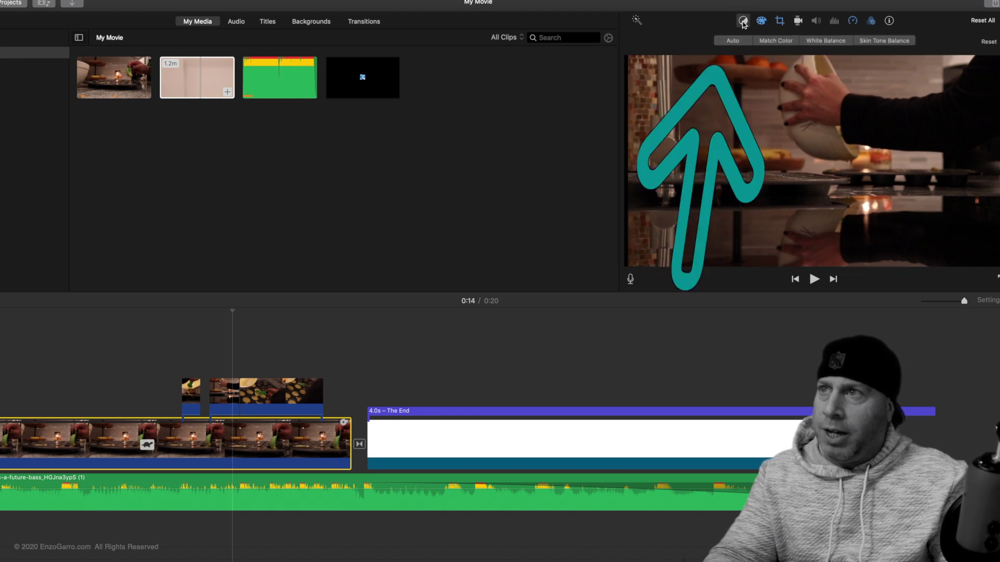
Change the third overlaid shot's overlay style to Split Screen
left_click(271, 401)
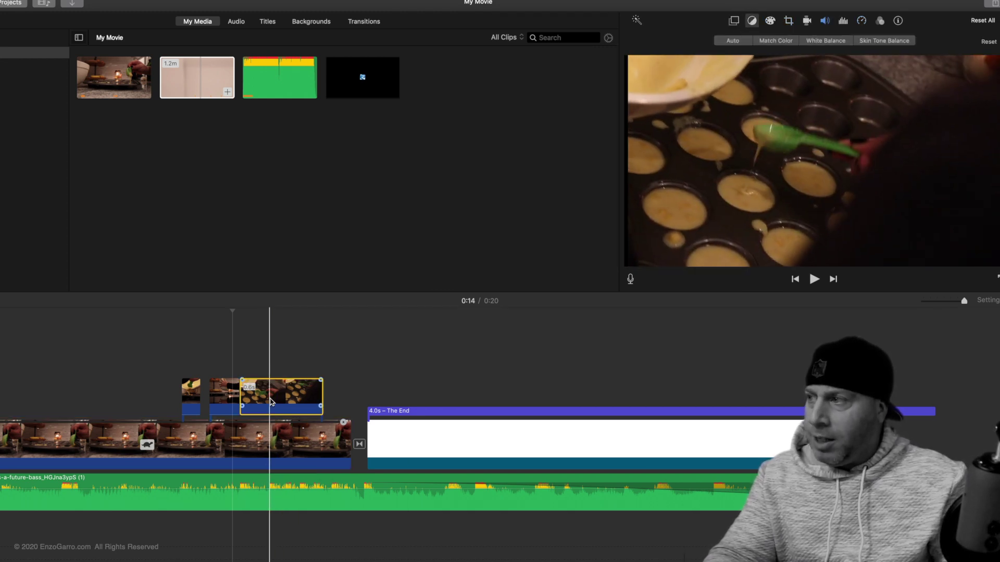
left_click(734, 22)
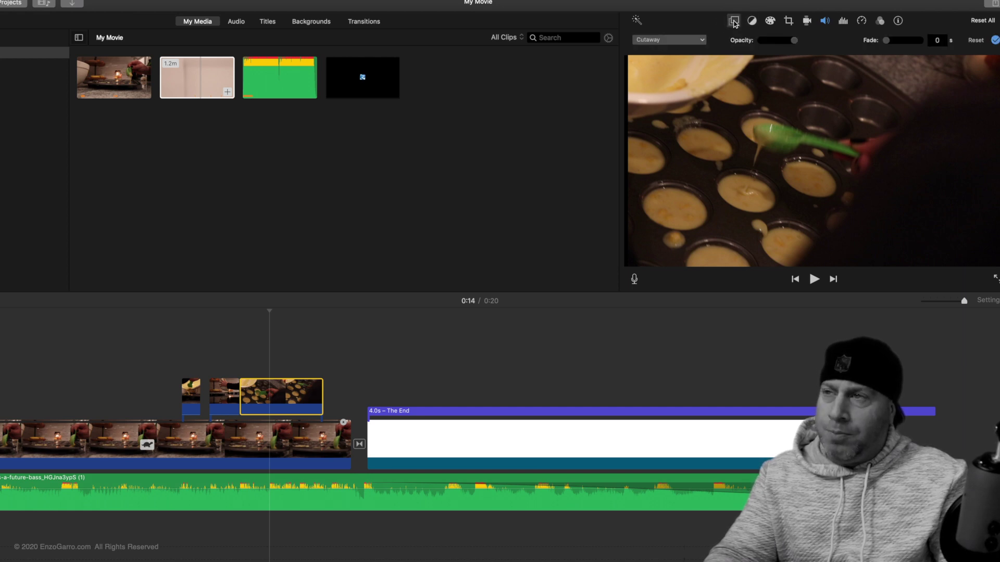
left_click(677, 40)
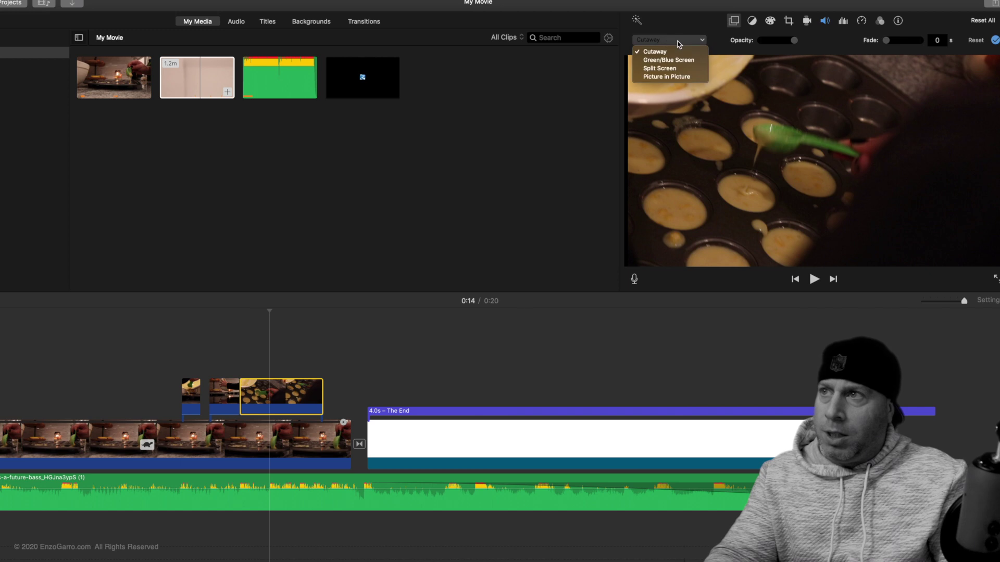
left_click(653, 69)
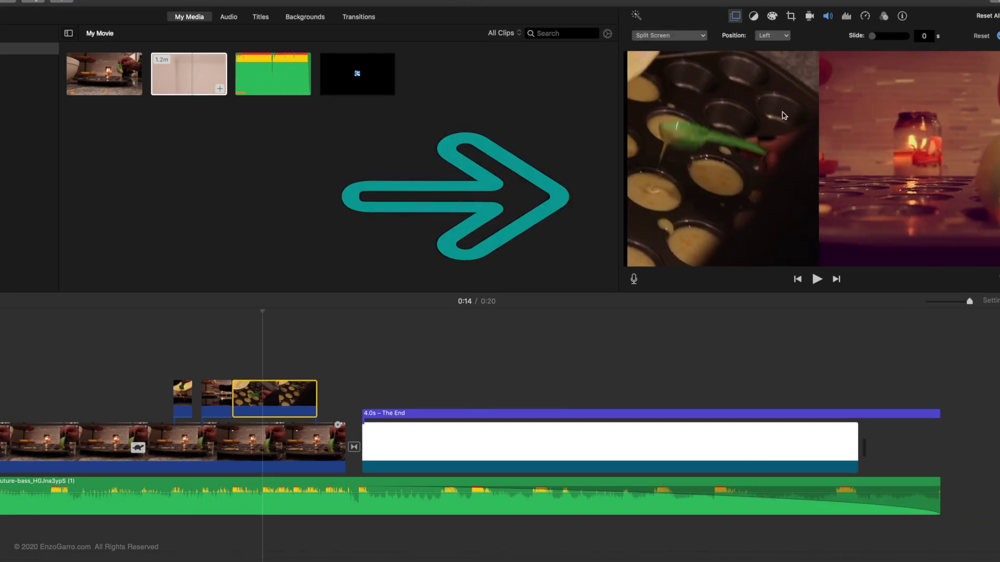
Play and scrub the split-screen section to check how the two shots appear side by side
left_click(671, 36)
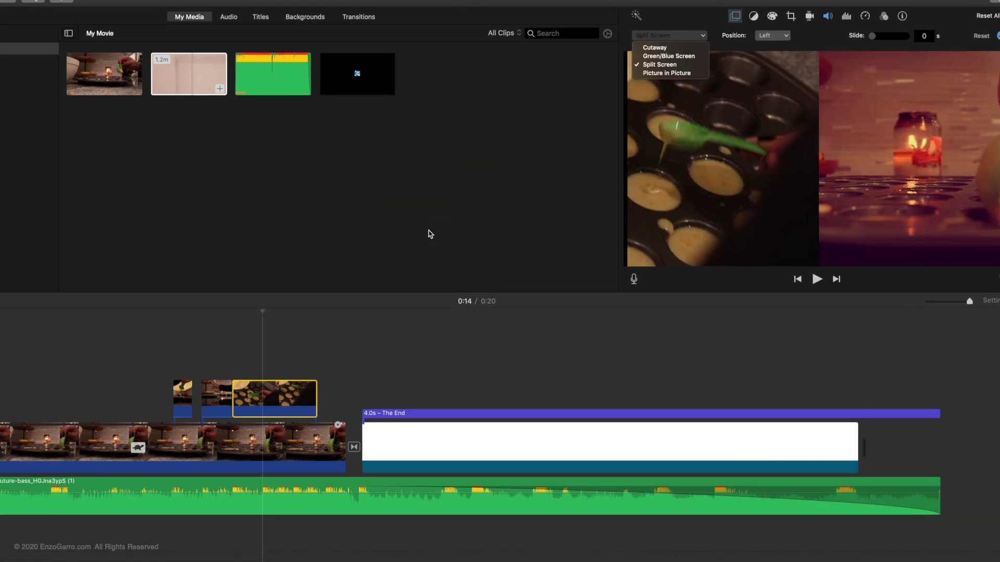
left_click(286, 365)
left_click(817, 280)
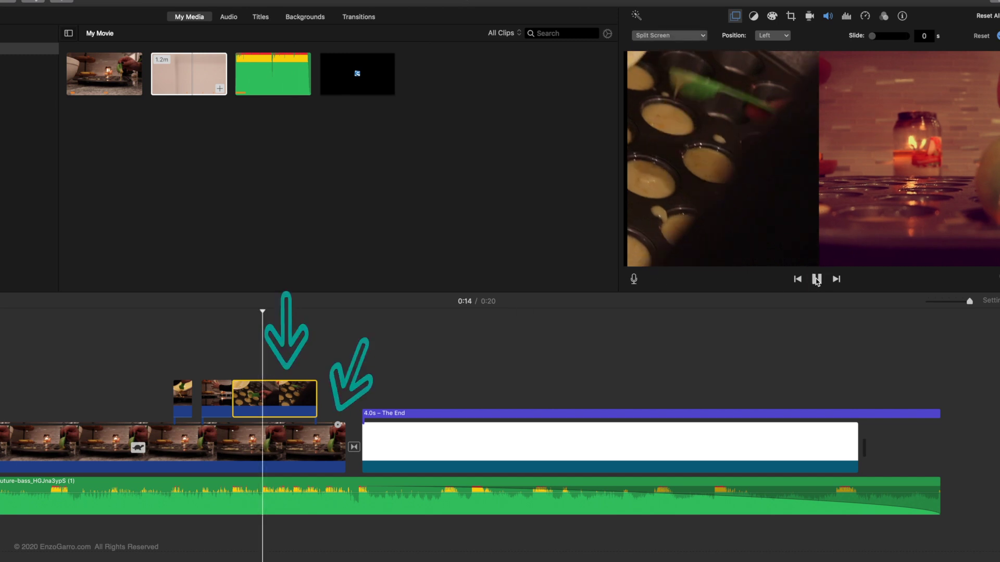
left_click(817, 280)
left_click(262, 341)
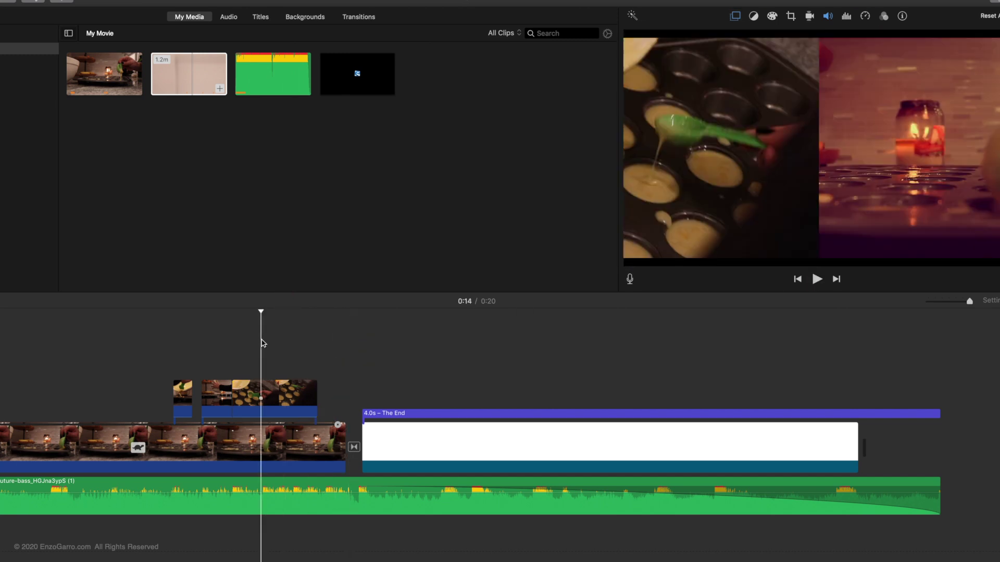
left_click_drag(262, 312, 288, 313)
Try Picture in Picture on the third overlaid shot with the inset in the video frame's lower-right corner, and return the shot to Cutaway
left_click(265, 398)
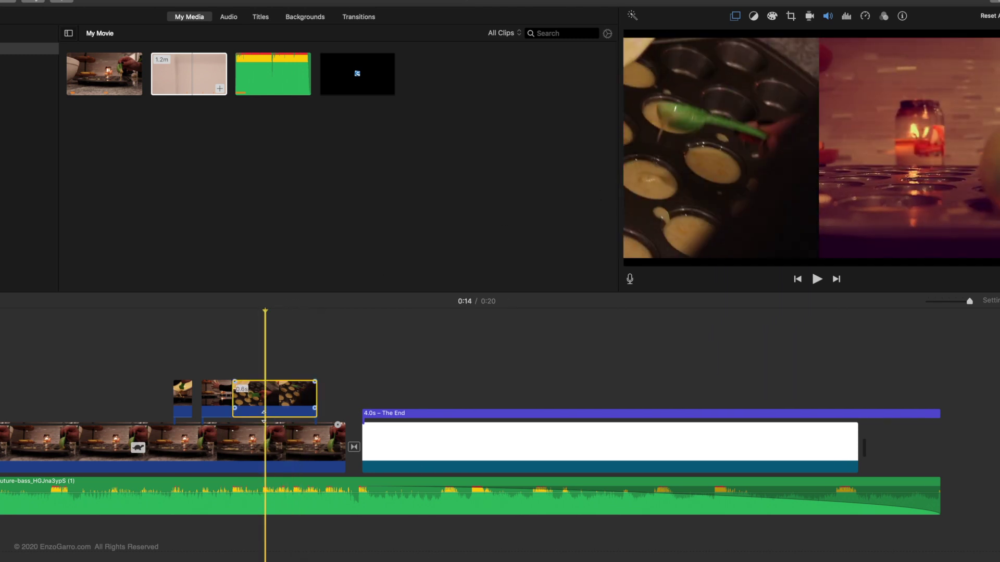
left_click(739, 18)
left_click(687, 37)
left_click(683, 73)
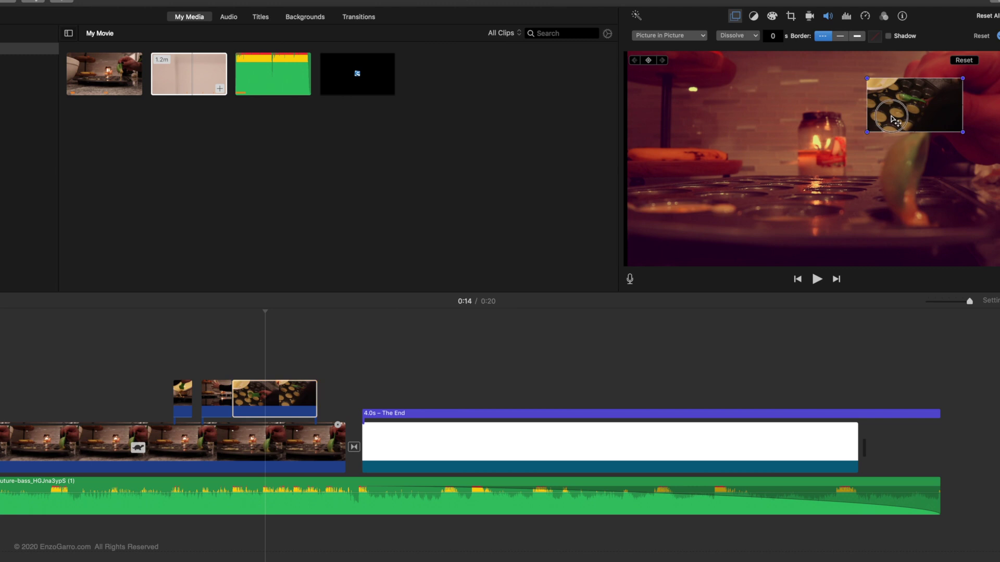
left_click_drag(912, 208, 932, 243)
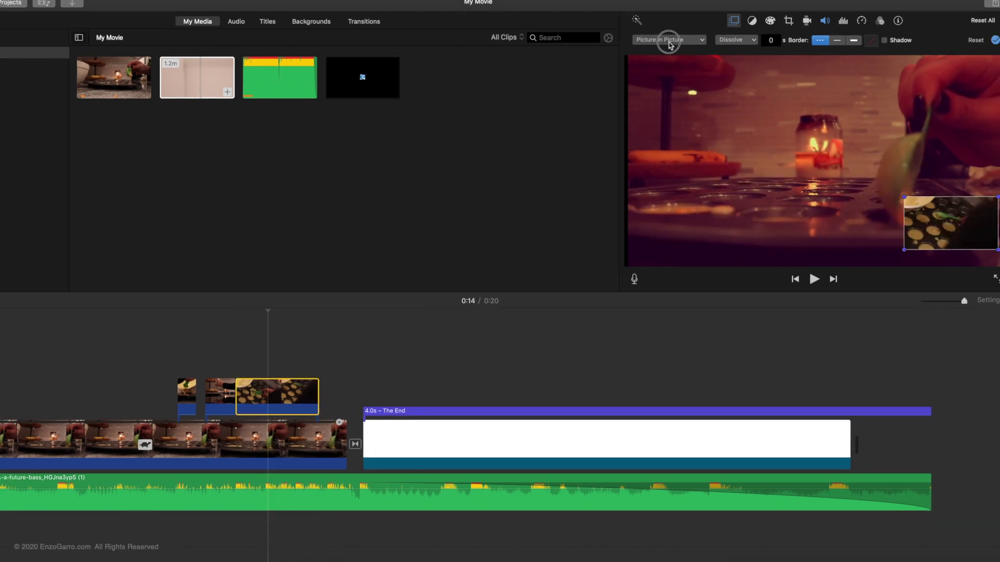
left_click(670, 44)
left_click(668, 52)
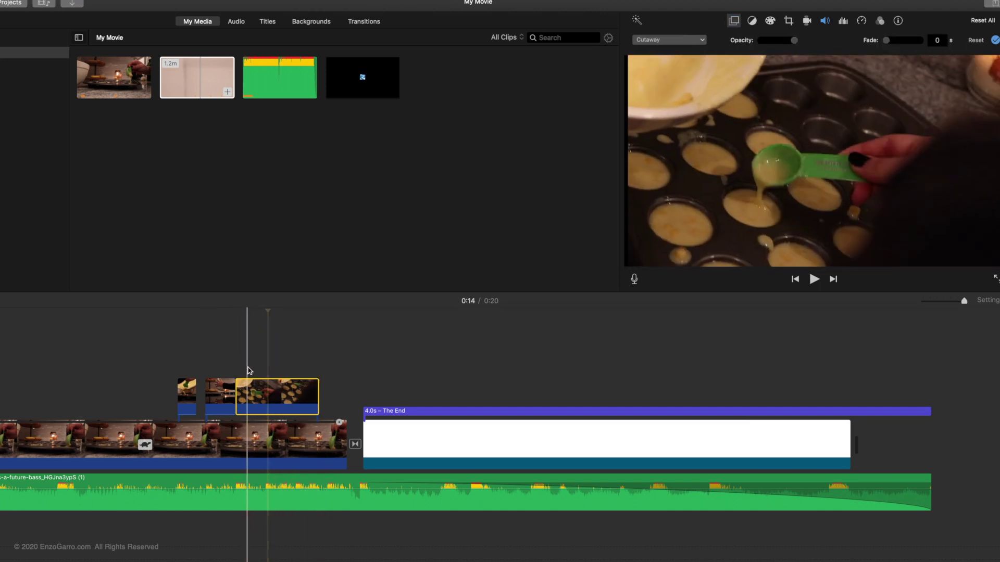
Look through the Match Color, White Balance and Skin Tone Balance options for the third overlaid shot without applying any
left_click(752, 21)
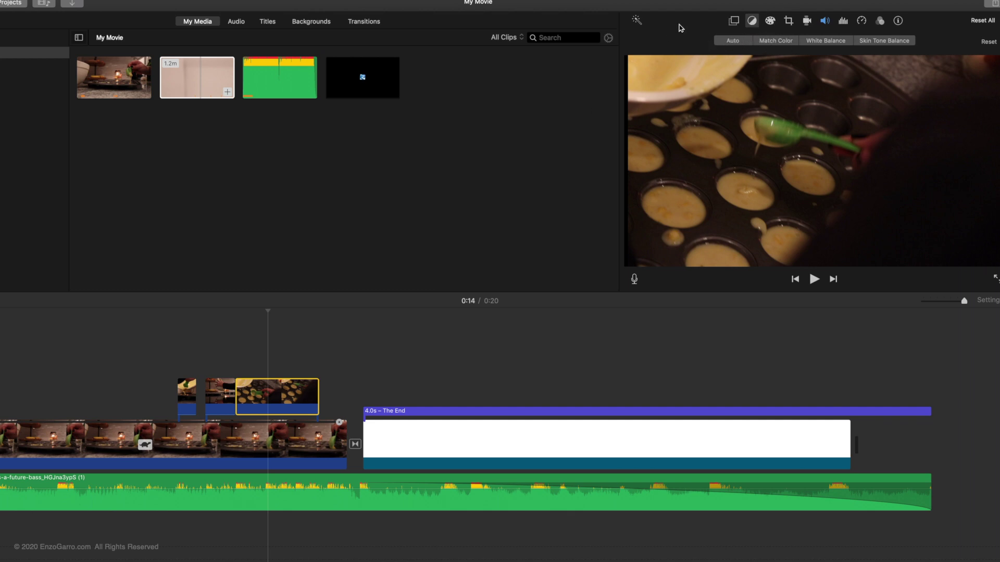
left_click(773, 40)
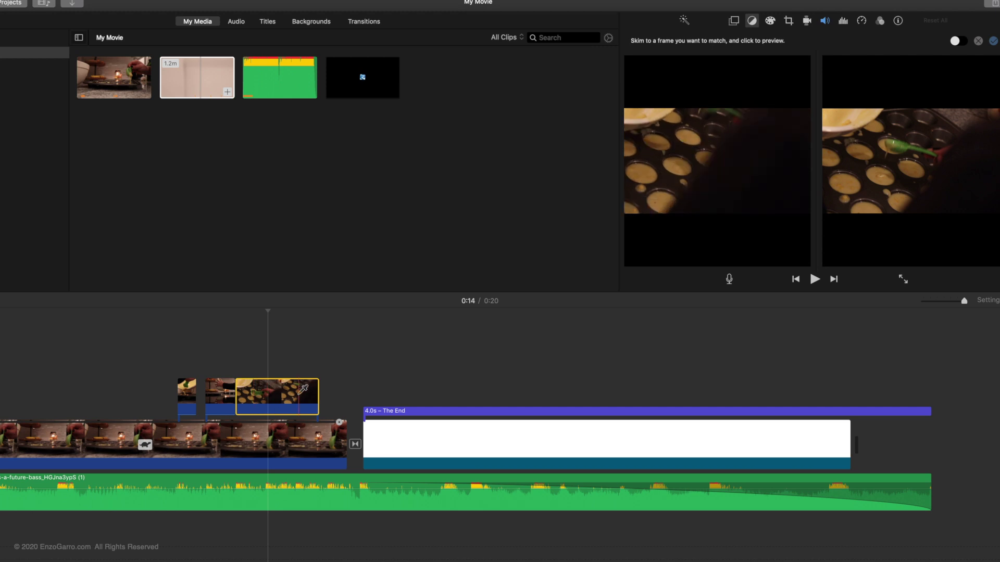
left_click(750, 23)
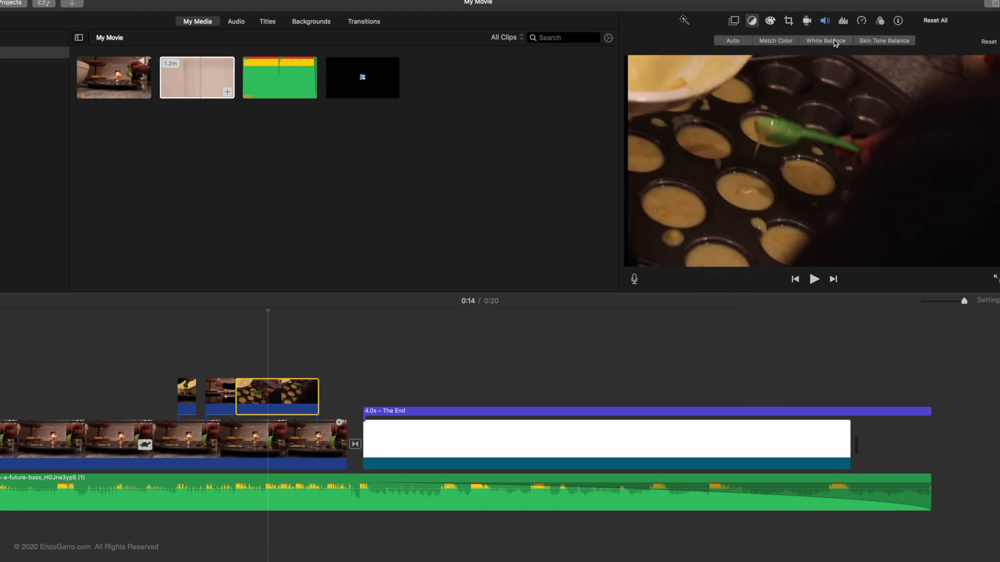
left_click(834, 42)
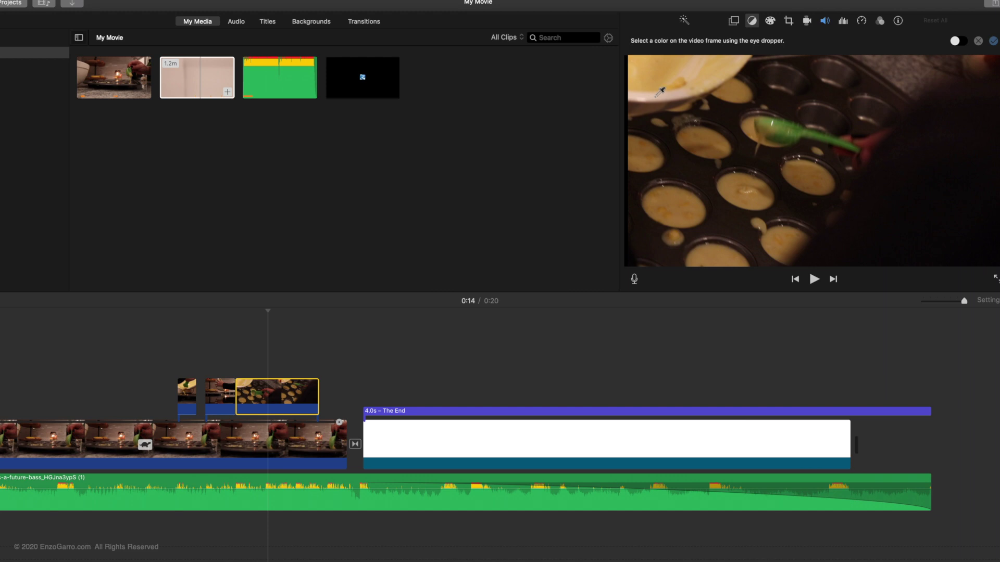
left_click(753, 22)
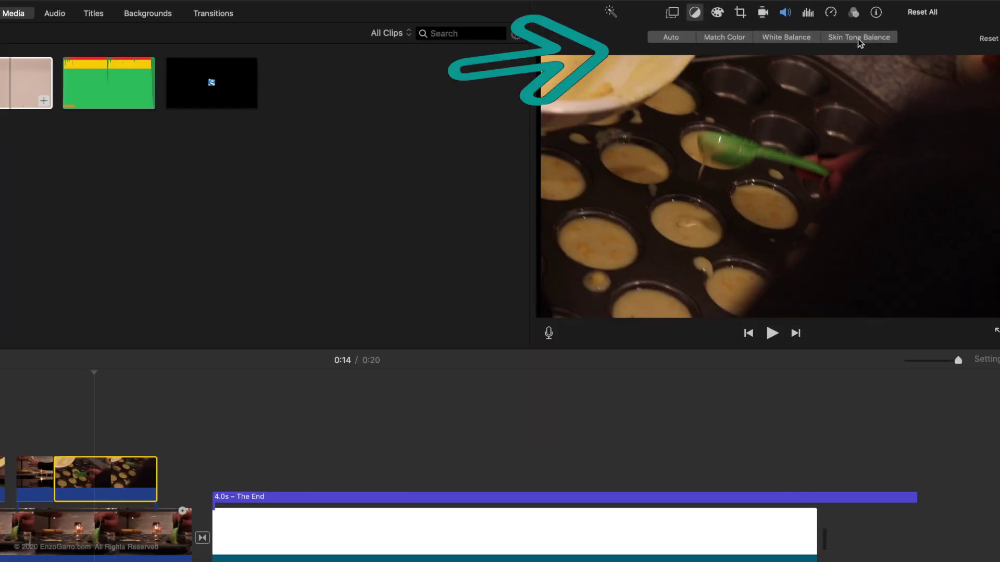
left_click(884, 43)
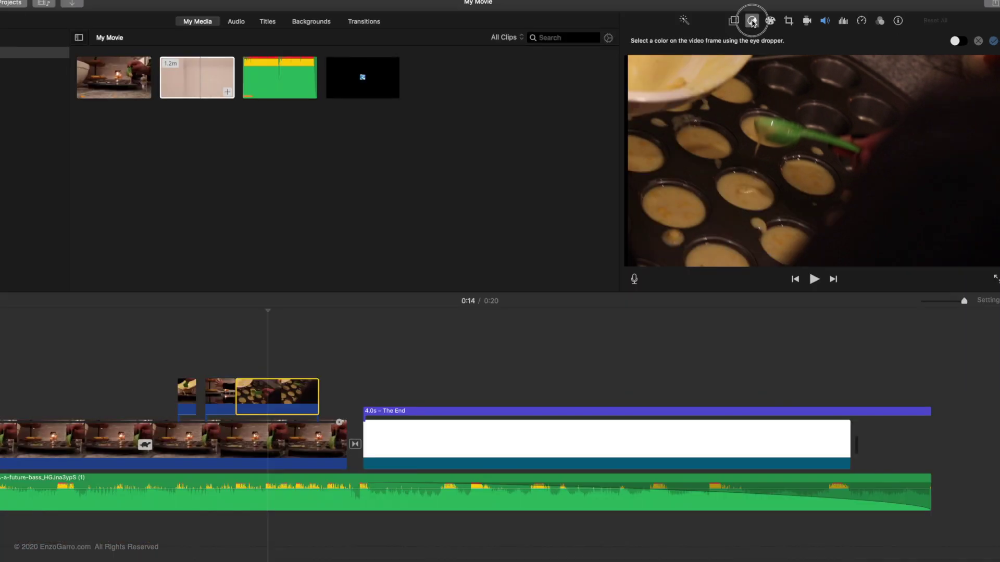
left_click(695, 14)
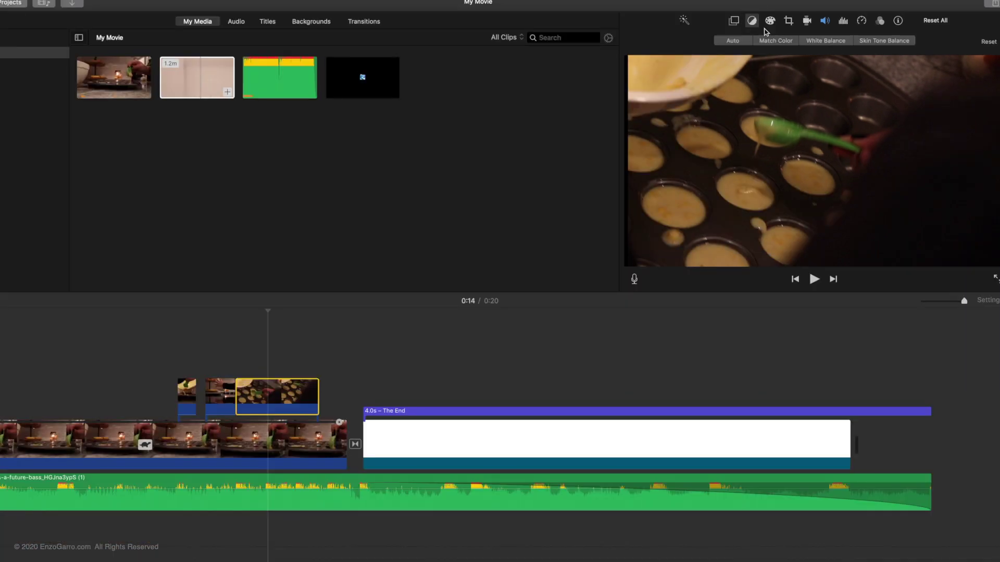
Adjust the third overlaid shot's color correction using the shadow, highlight, saturation and color temperature sliders
left_click(770, 23)
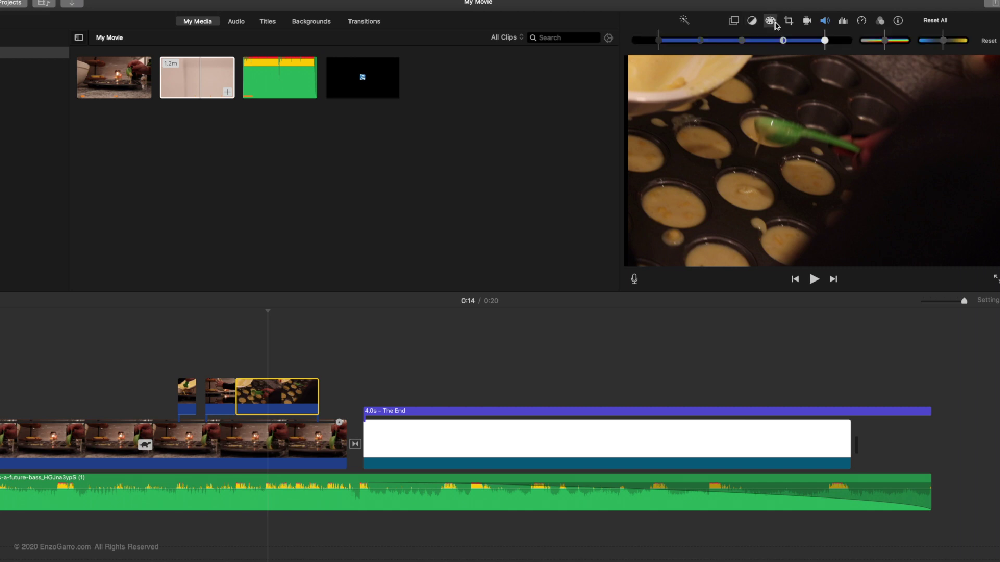
left_click(753, 21)
left_click(771, 22)
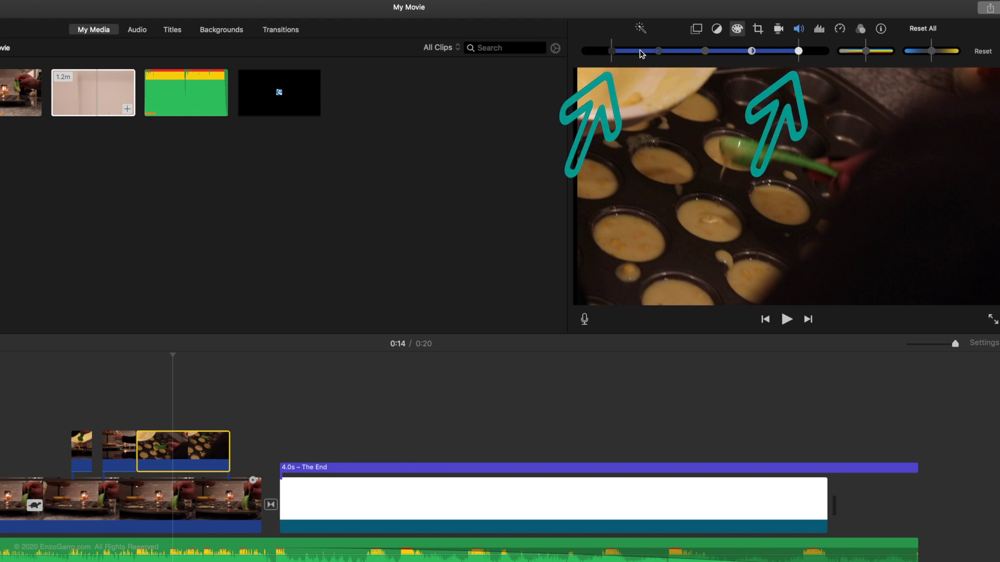
left_click(612, 51)
mouse_move(613, 51)
left_mouse_down()
mouse_move(585, 55)
mouse_move(614, 52)
left_mouse_up()
mouse_move(800, 55)
left_mouse_down()
mouse_move(828, 54)
mouse_move(801, 55)
left_mouse_up()
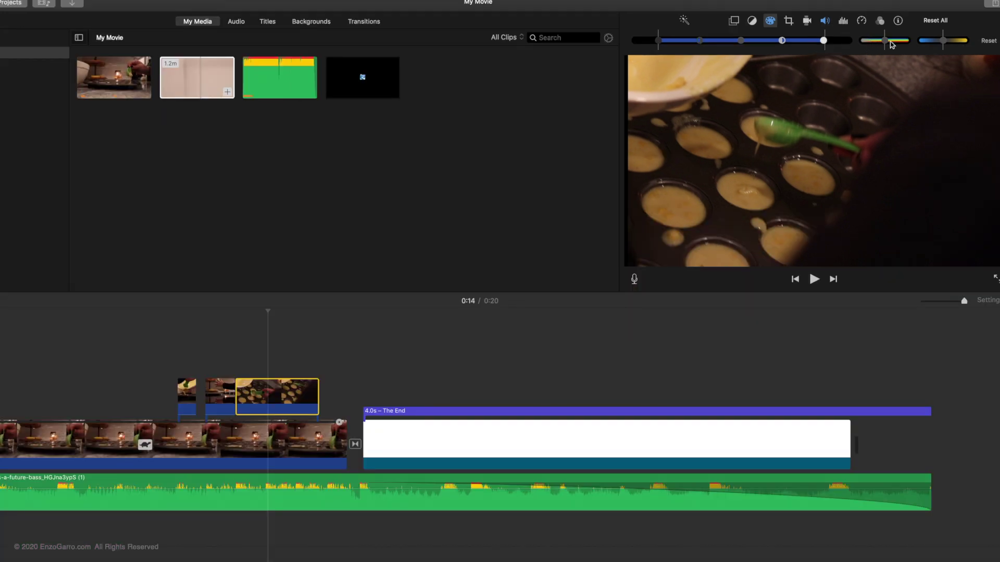
left_click_drag(884, 46, 945, 47)
Set the third overlaid shot's crop style to Crop to Fill and try resizing the crop frame from its lower-left corner
left_click(789, 22)
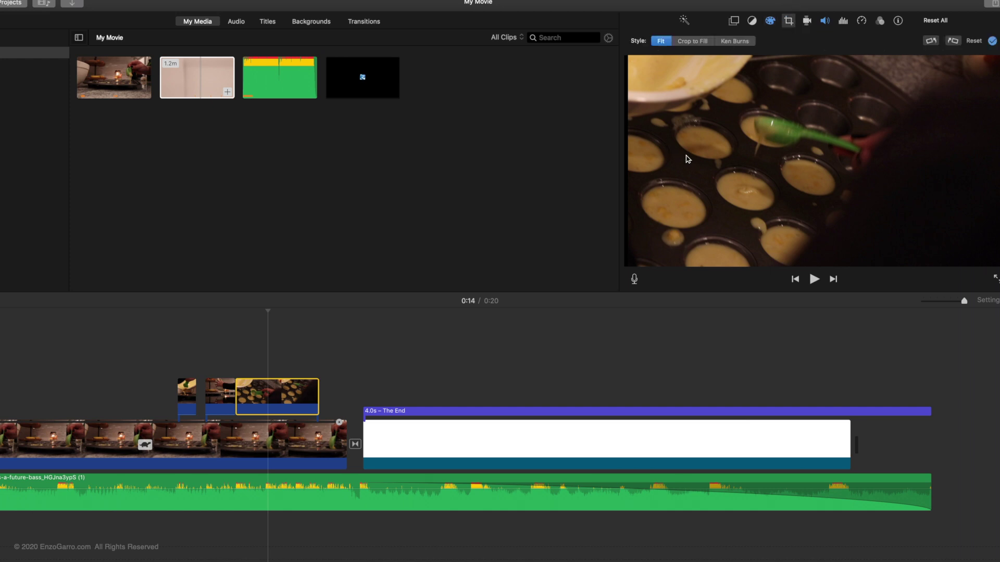
left_click(693, 41)
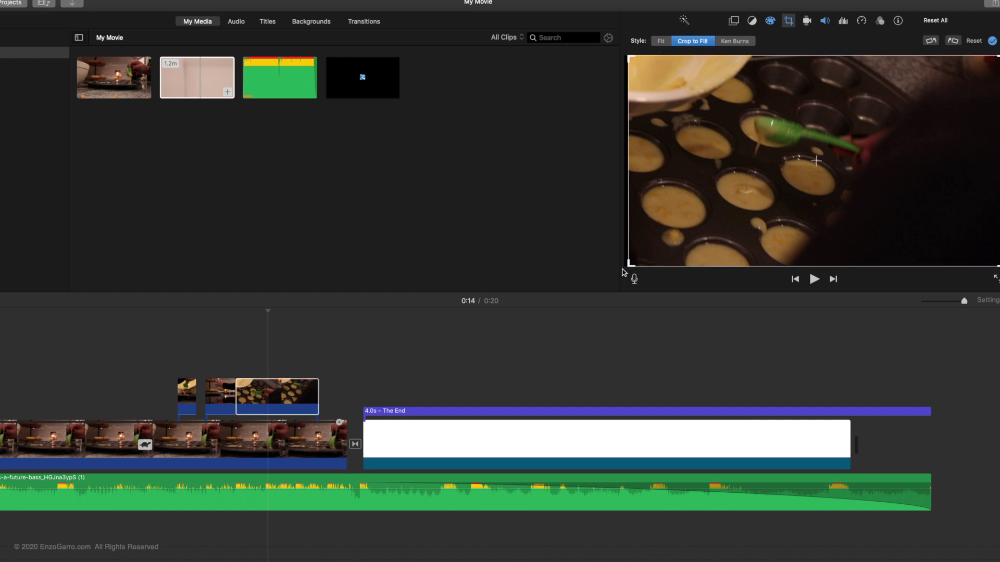
left_click_drag(630, 264, 591, 286)
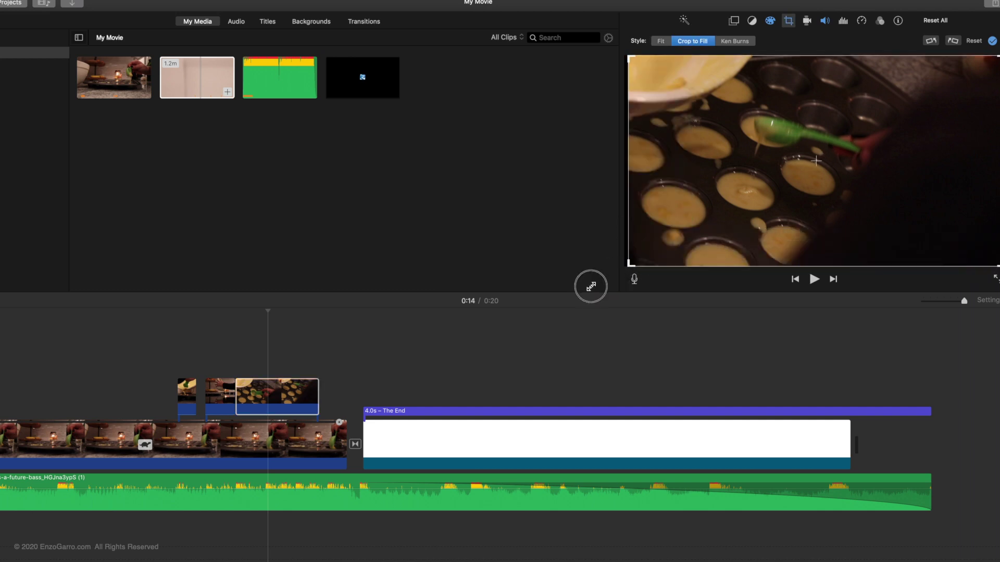
Apply the Ken Burns style to the third overlaid shot and adjust its End frame from the lower-left corner
left_click(731, 42)
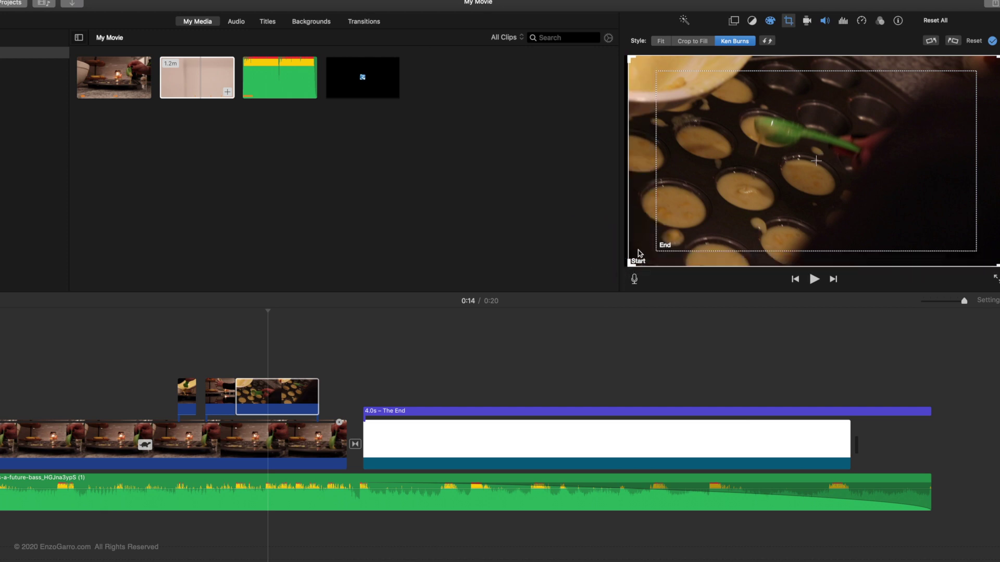
left_click(666, 250)
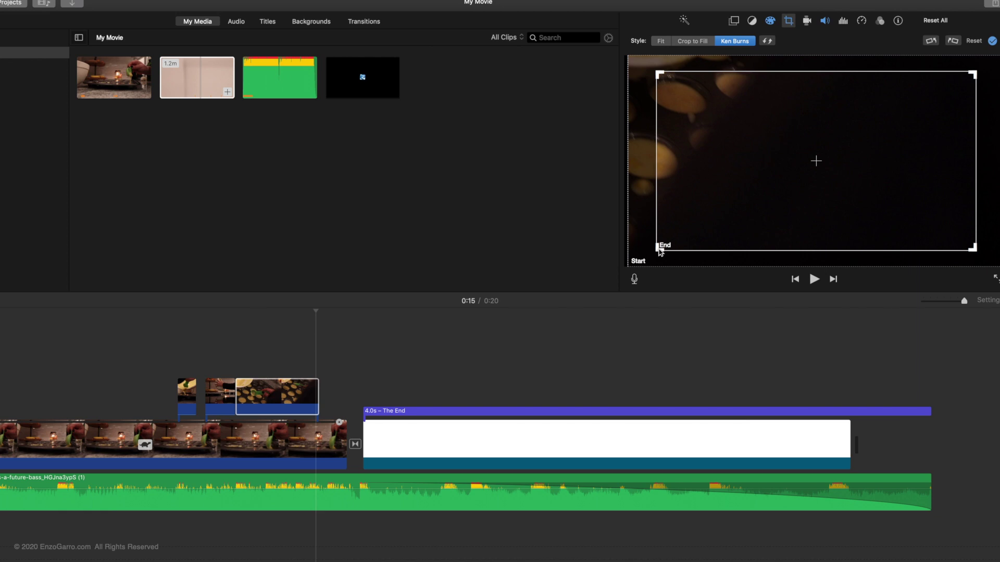
left_click(658, 251)
left_click(714, 219)
mouse_move(658, 249)
left_mouse_down()
mouse_move(726, 201)
mouse_move(727, 221)
mouse_move(735, 214)
mouse_move(657, 250)
left_mouse_up()
Try Stabilize Shaky Video on the third overlaid shot, then turn it back off
left_click(806, 20)
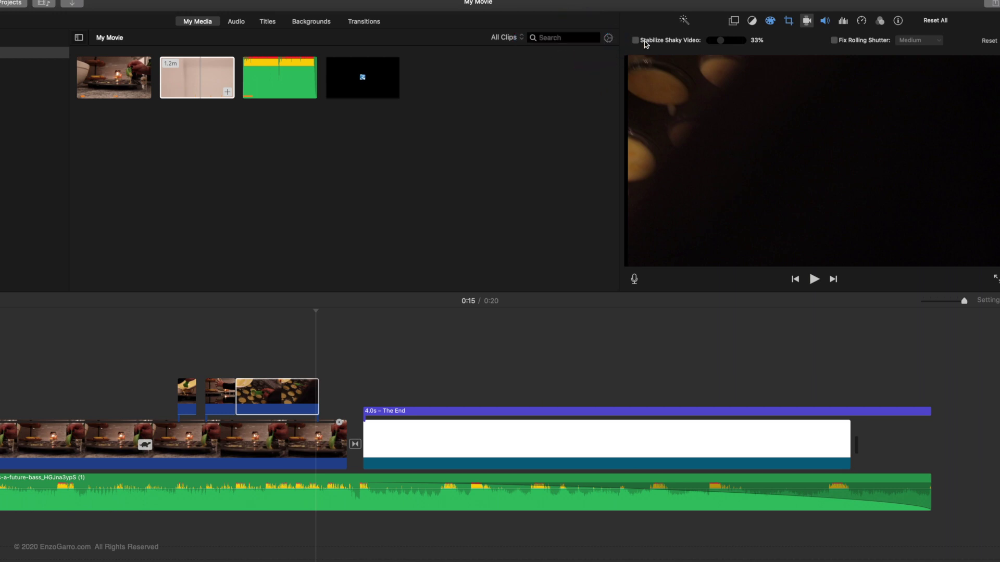
left_click(286, 343)
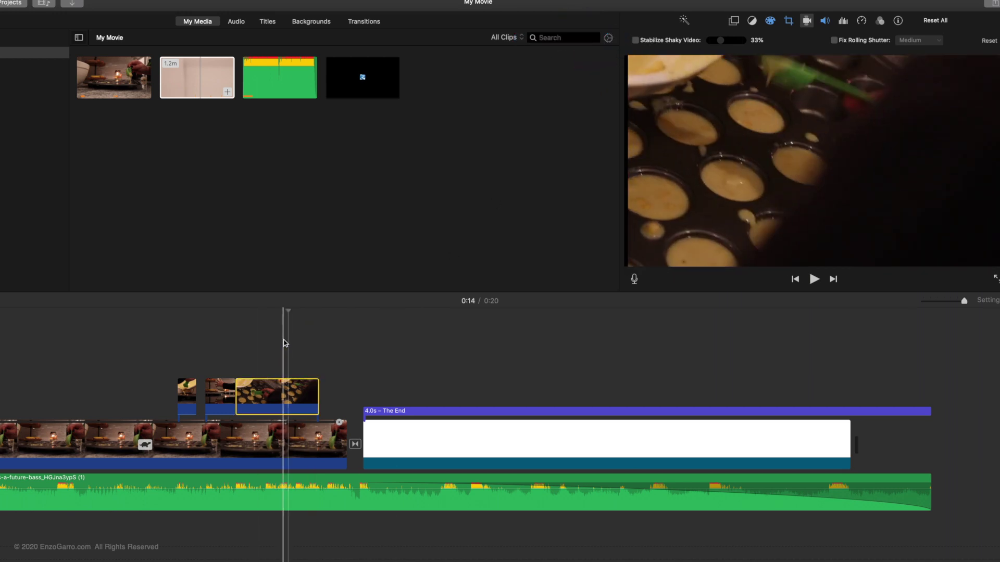
left_click(268, 354)
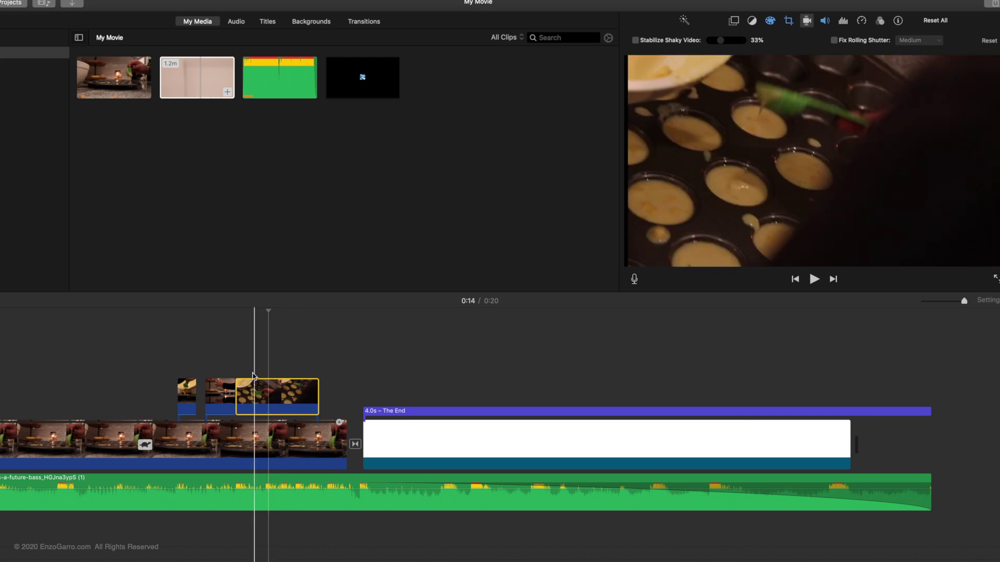
left_click(636, 40)
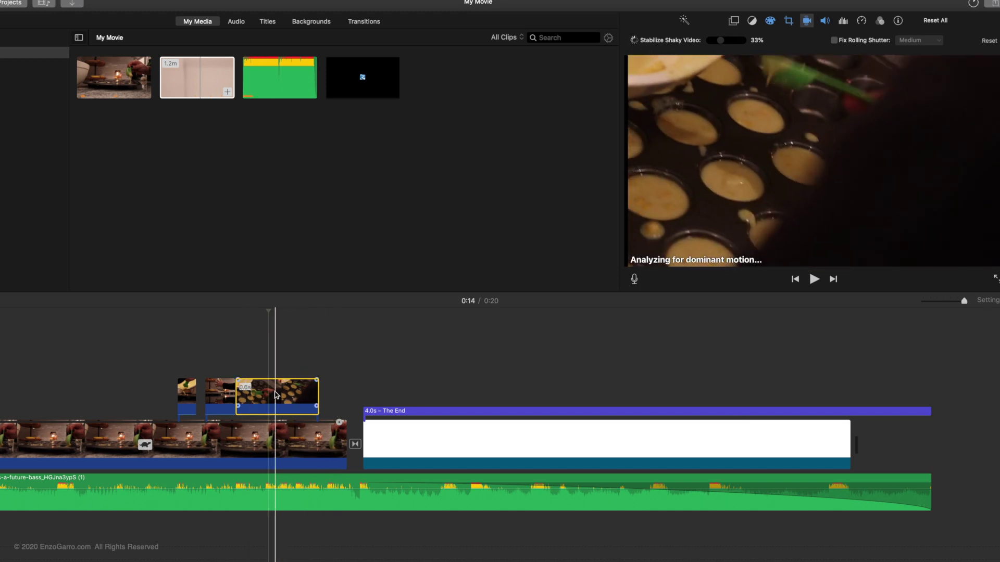
left_click(640, 40)
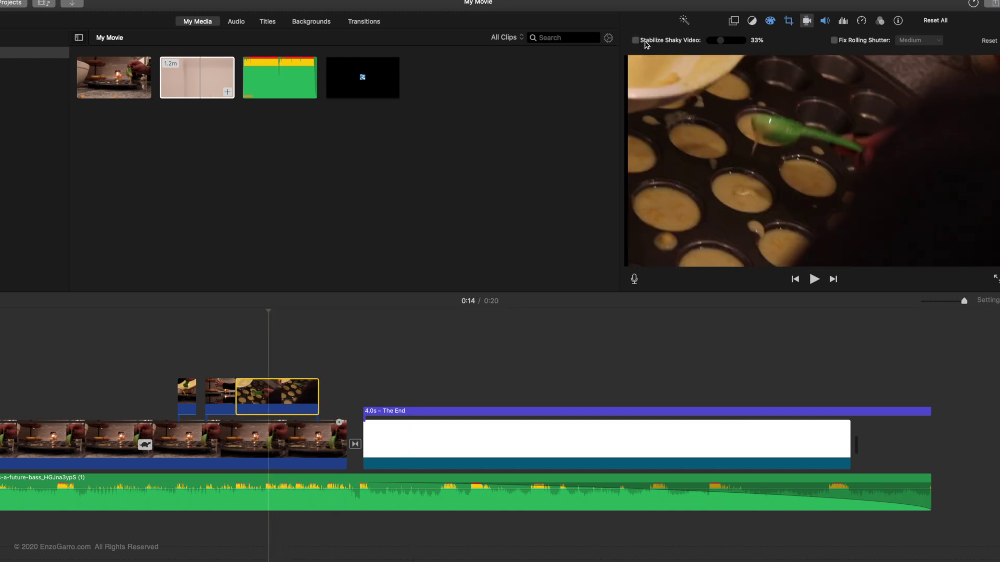
Look through the volume, noise reduction, equalizer and speed options for the third overlaid shot without applying any
left_click(825, 21)
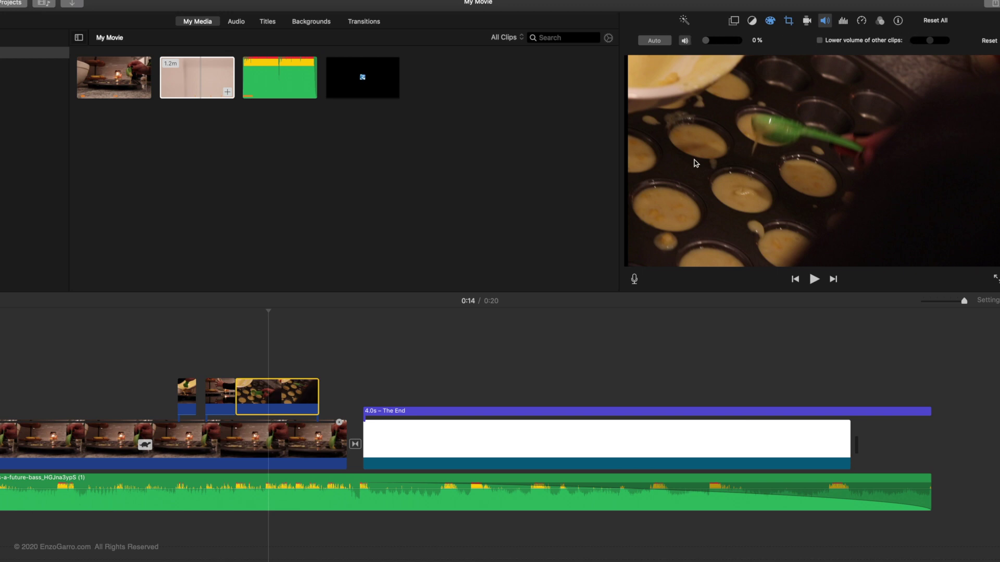
left_click(843, 21)
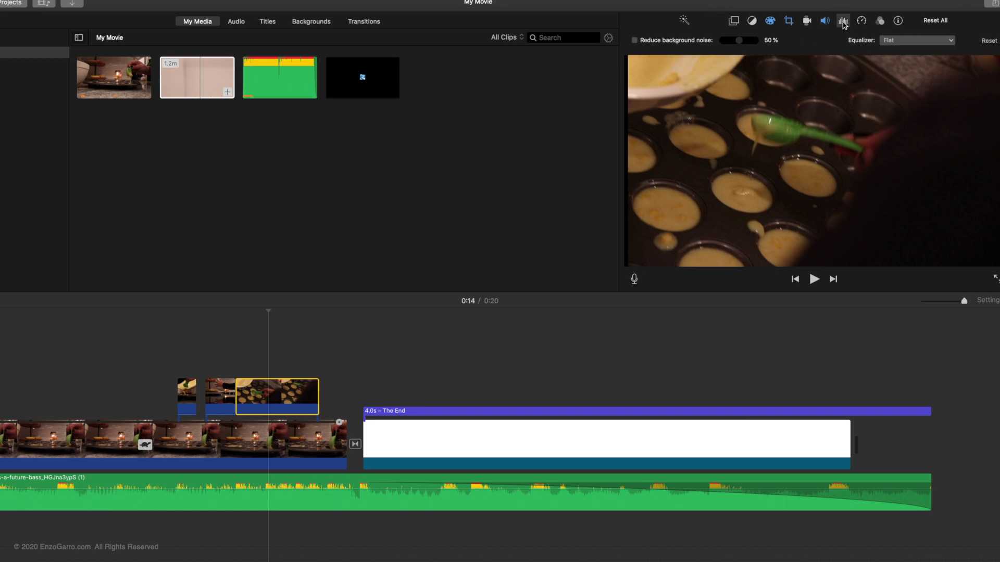
left_click(931, 42)
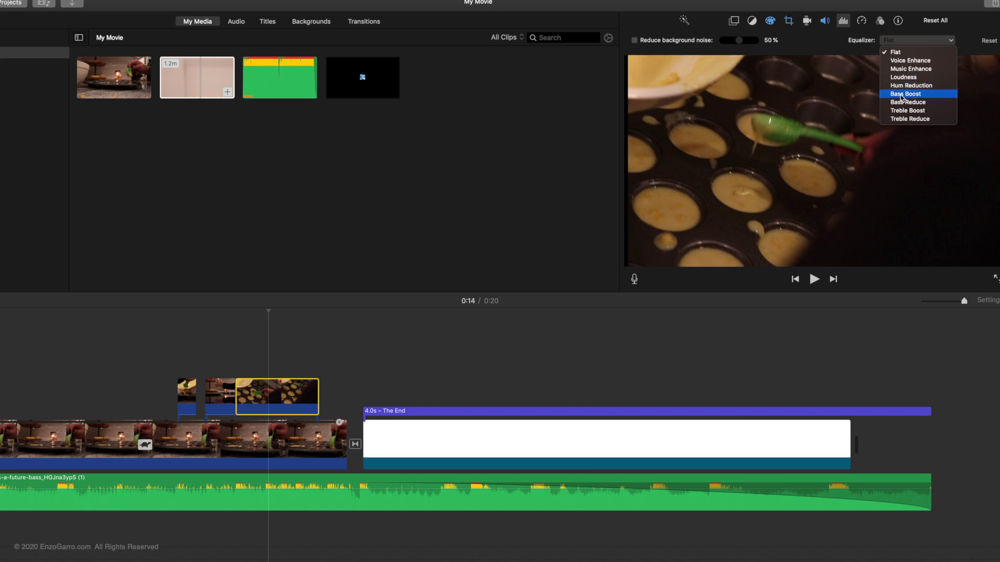
left_click(826, 42)
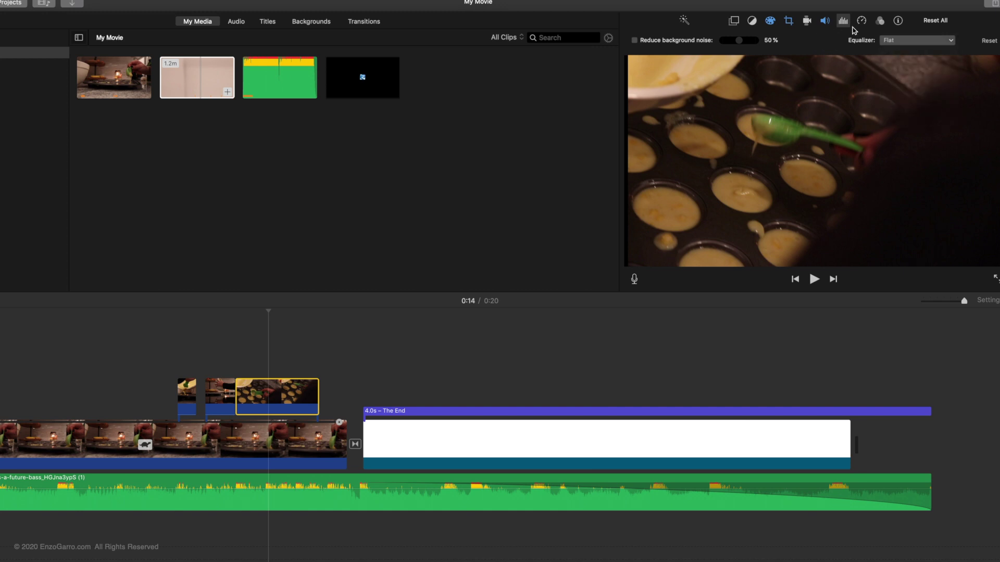
left_click(861, 22)
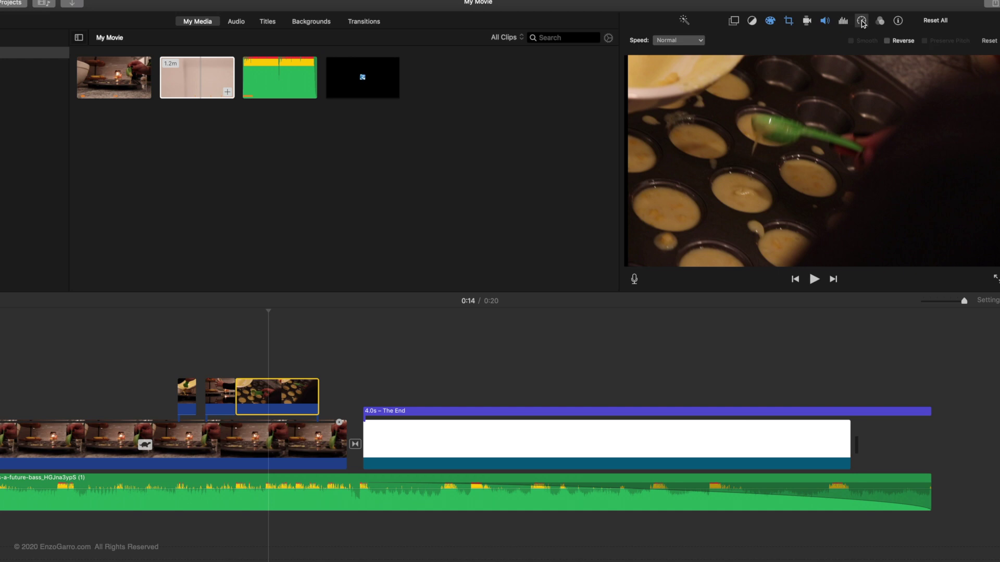
left_click(690, 42)
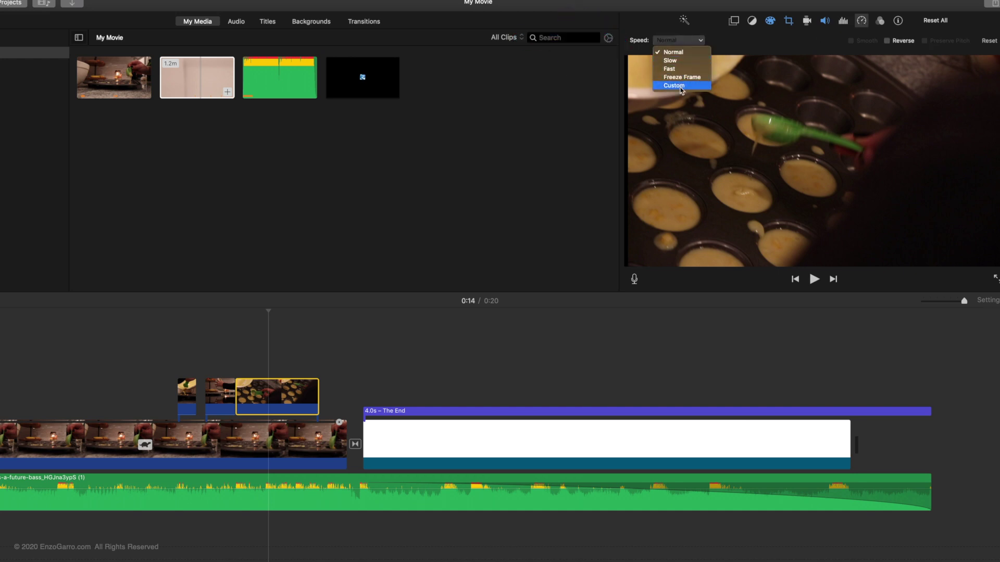
left_click(744, 49)
right_click(296, 401)
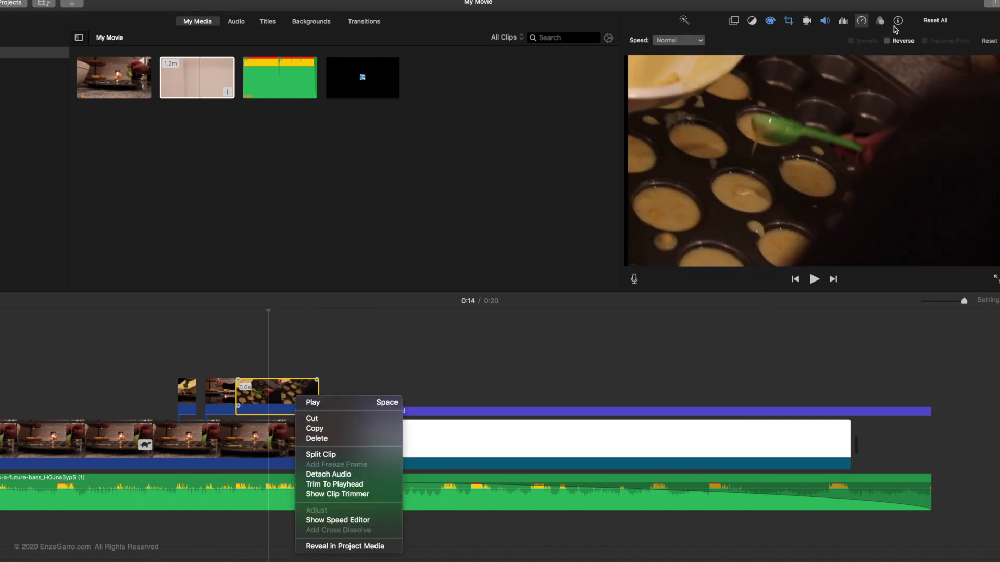
Examine the clip filter settings of the third overlaid shot and of the main clip beneath it
left_click(880, 21)
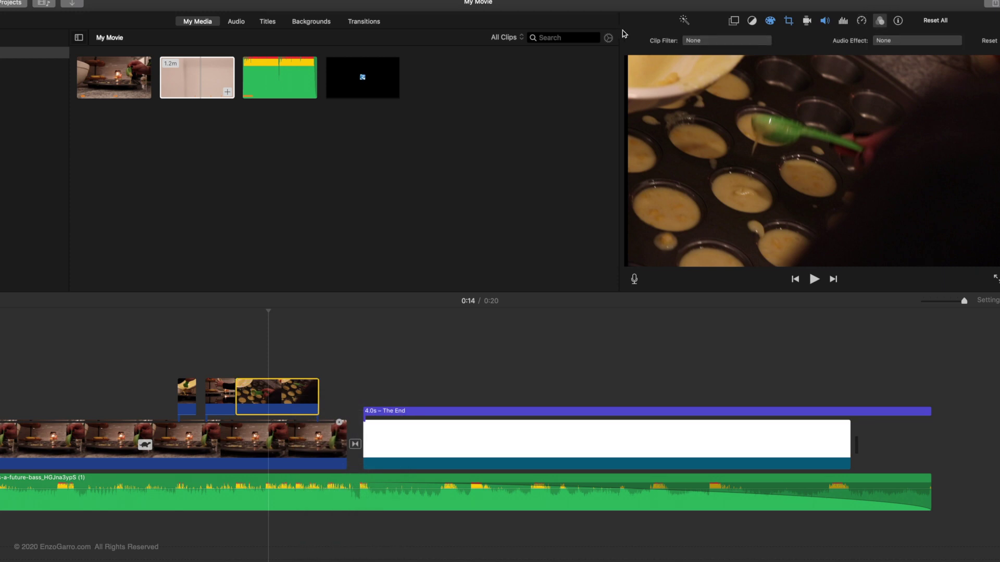
left_click(727, 40)
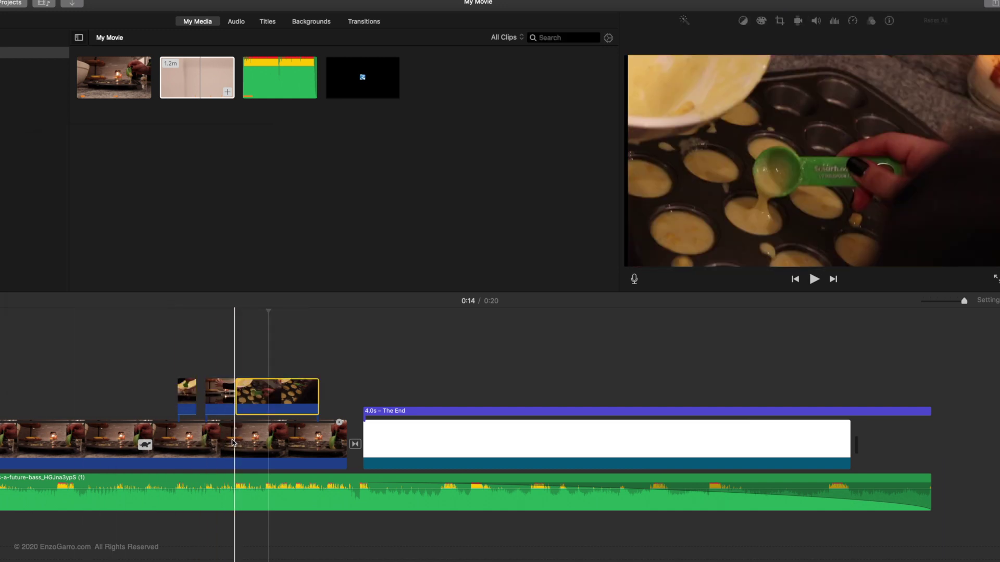
left_click(119, 439)
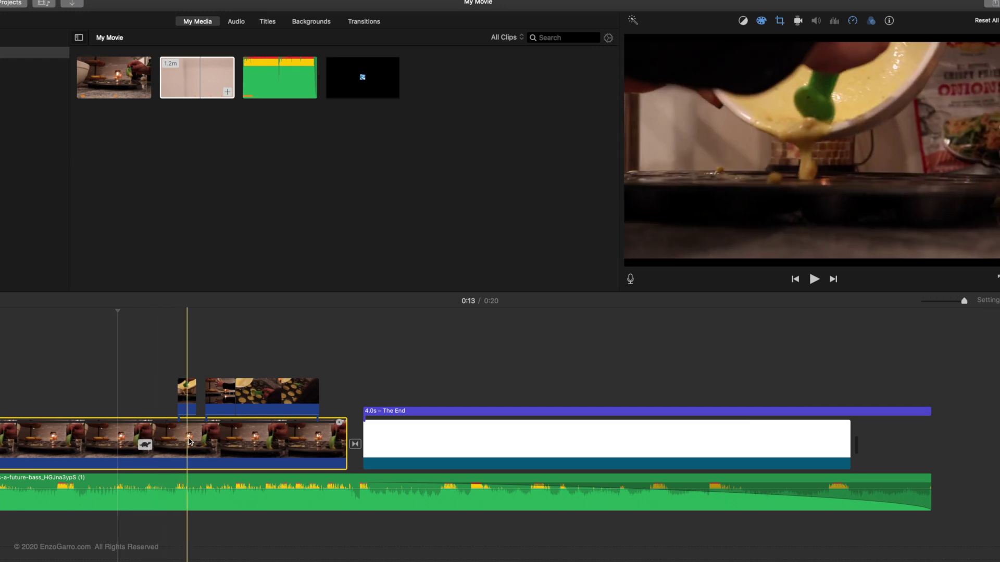
left_click(872, 22)
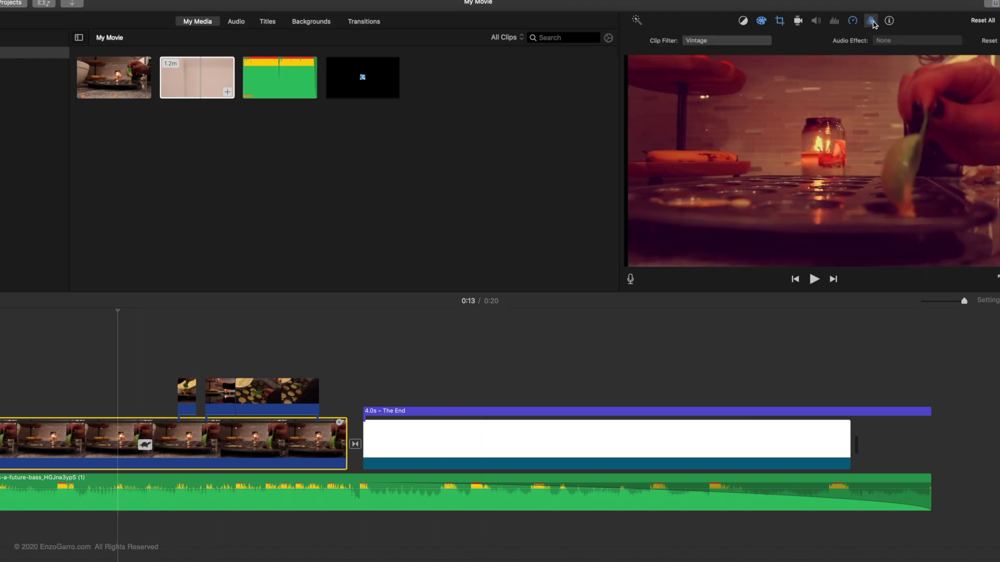
scroll(424, 395, "left", 5)
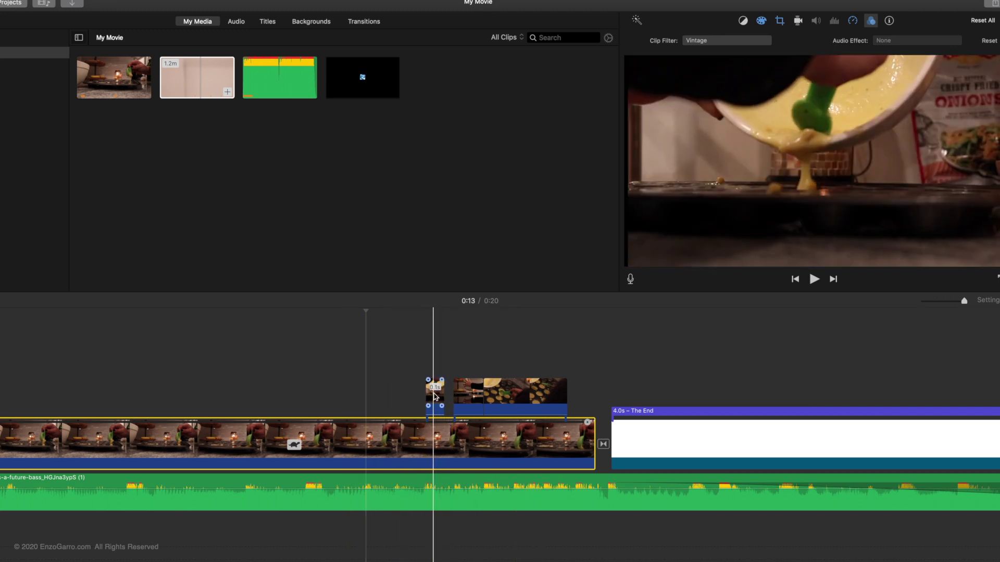
Apply the Silent Era clip filter to the first overlaid shot
left_click(436, 396)
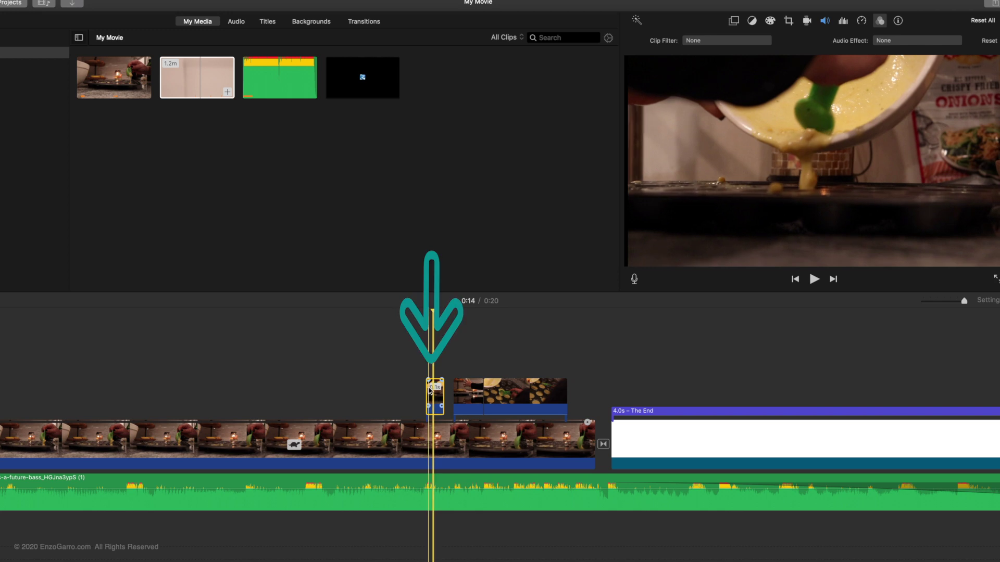
left_click(718, 41)
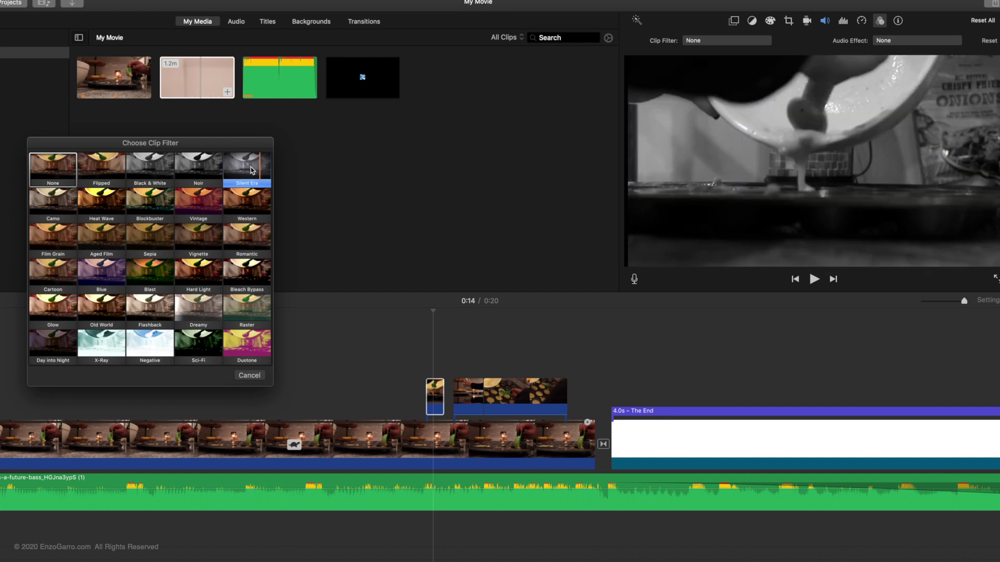
left_click(251, 170)
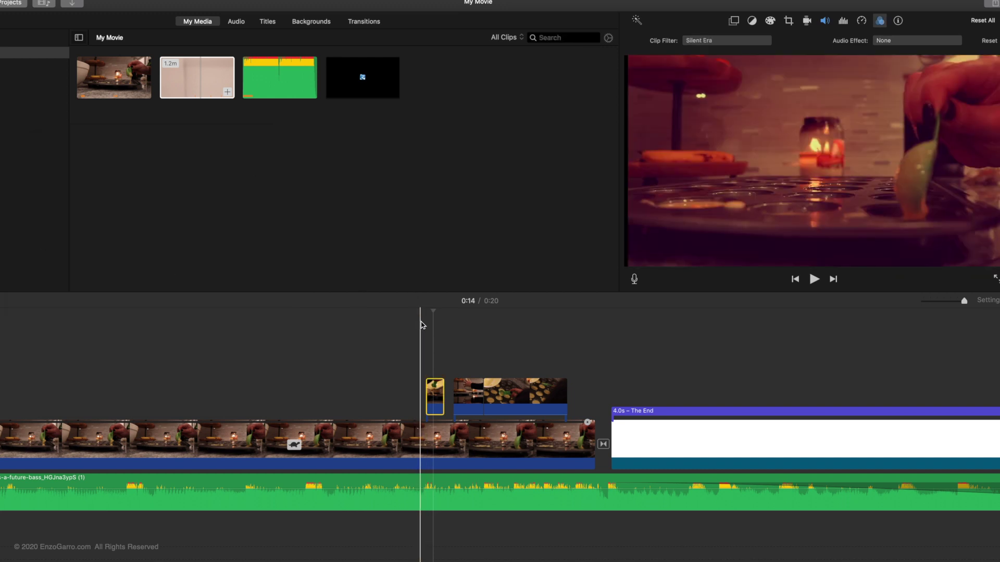
Change the first overlaid shot's clip filter to Heat Wave
left_click(435, 388)
left_click(761, 43)
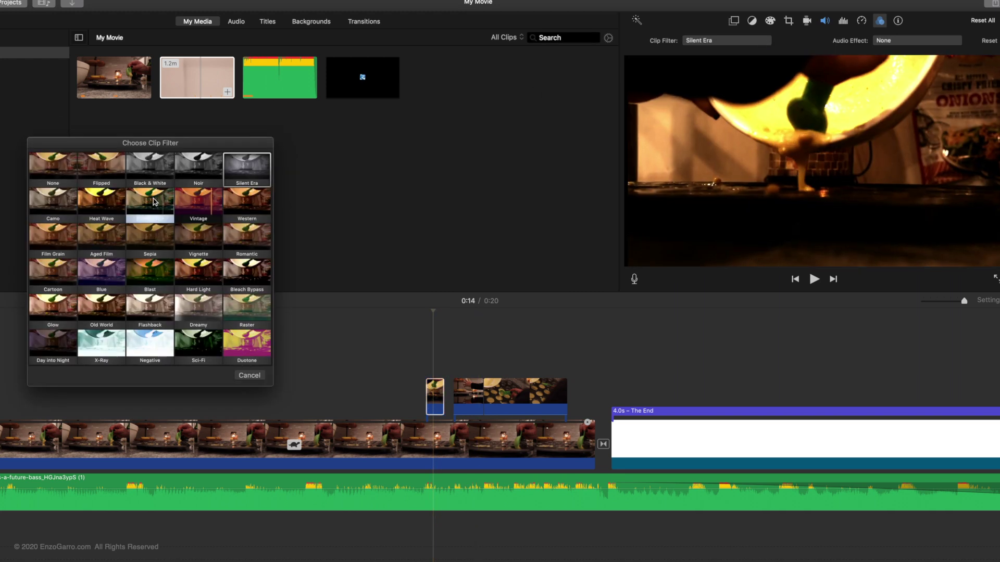
left_click(106, 203)
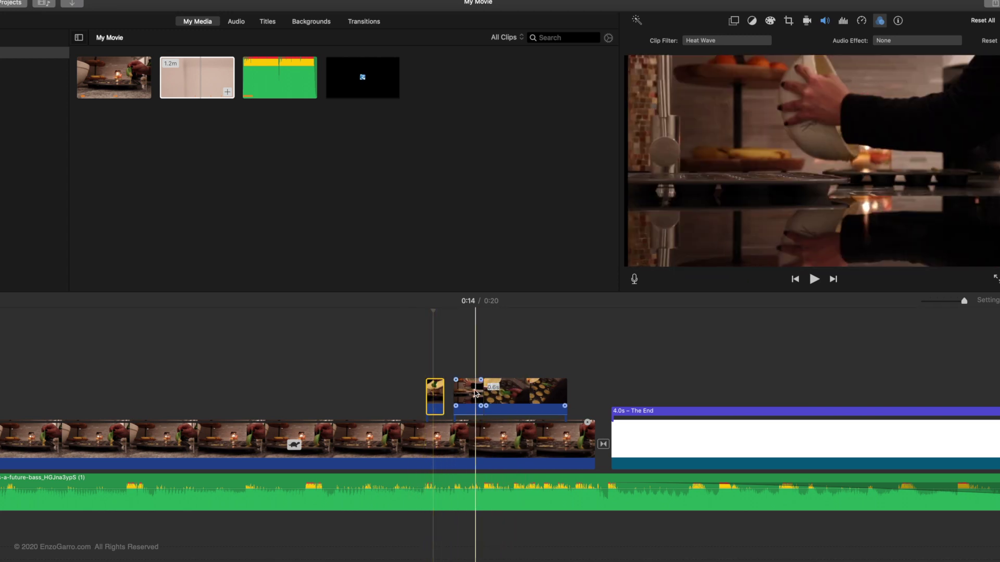
Apply the Blockbuster clip filter to the third overlaid shot
left_click(519, 393)
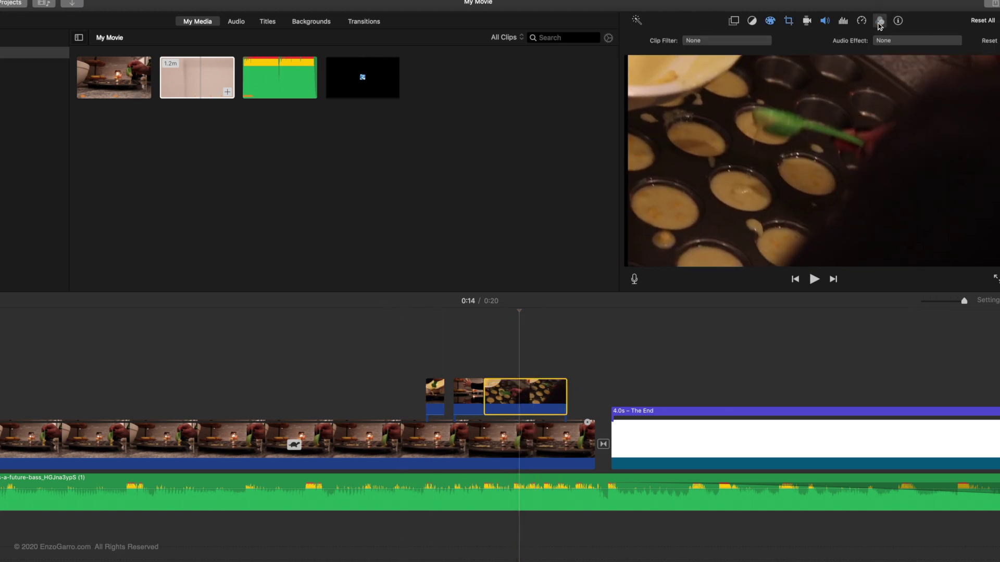
left_click(704, 42)
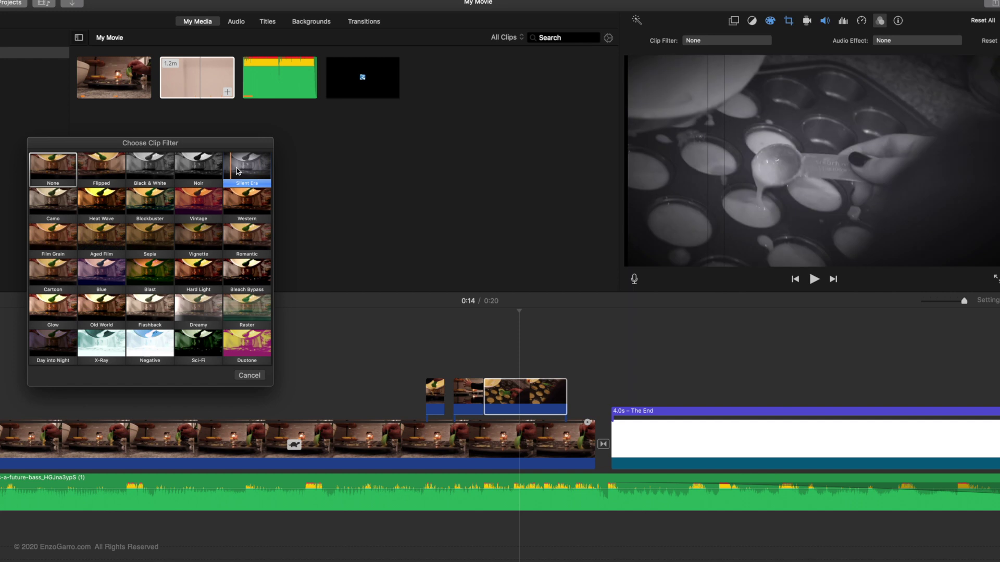
left_click(159, 207)
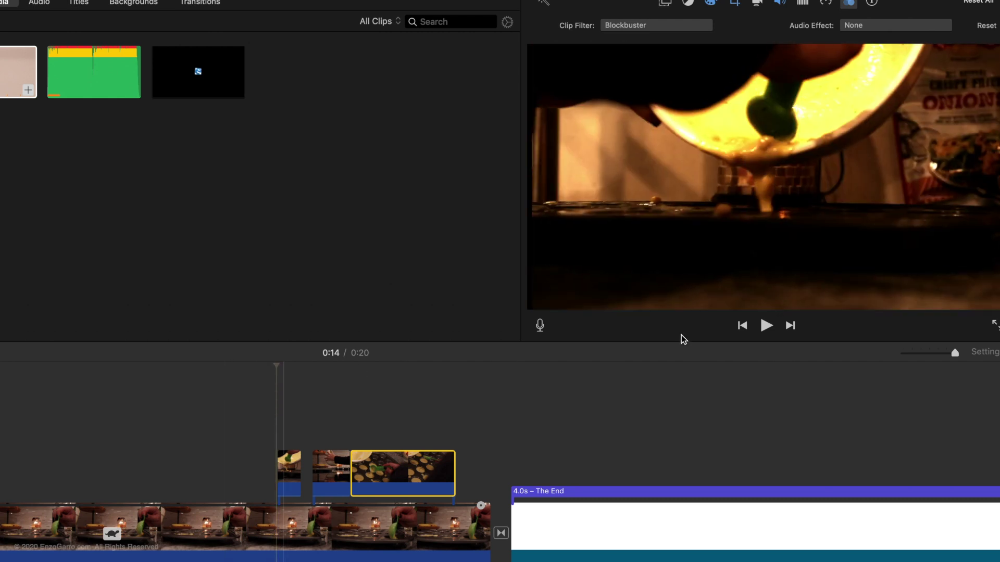
Play back the filtered overlaid shots from just before the first one, replay the section and pause
left_click(230, 380)
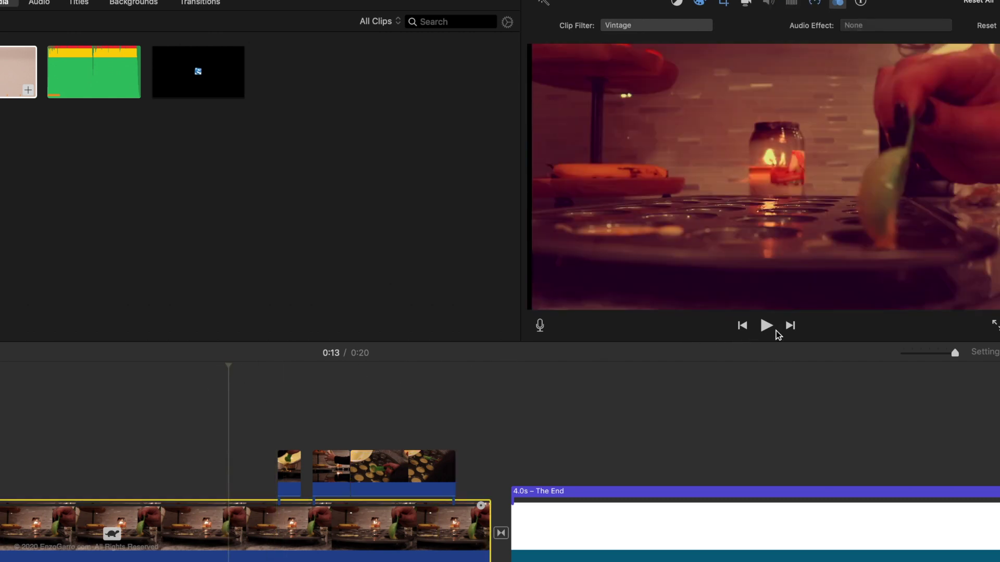
left_click(766, 326)
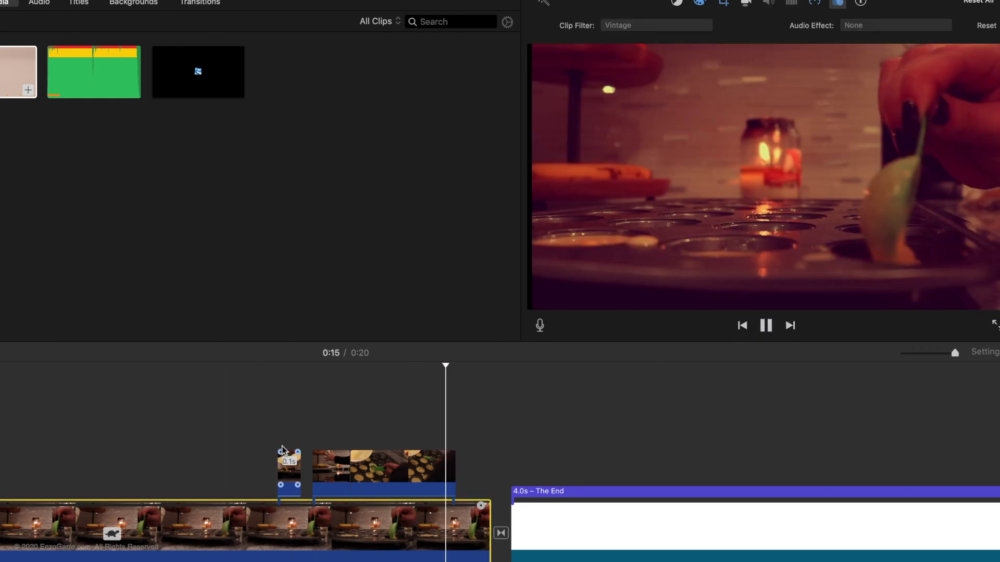
left_click(261, 410)
left_click(249, 391)
left_click(236, 395)
left_click(237, 396)
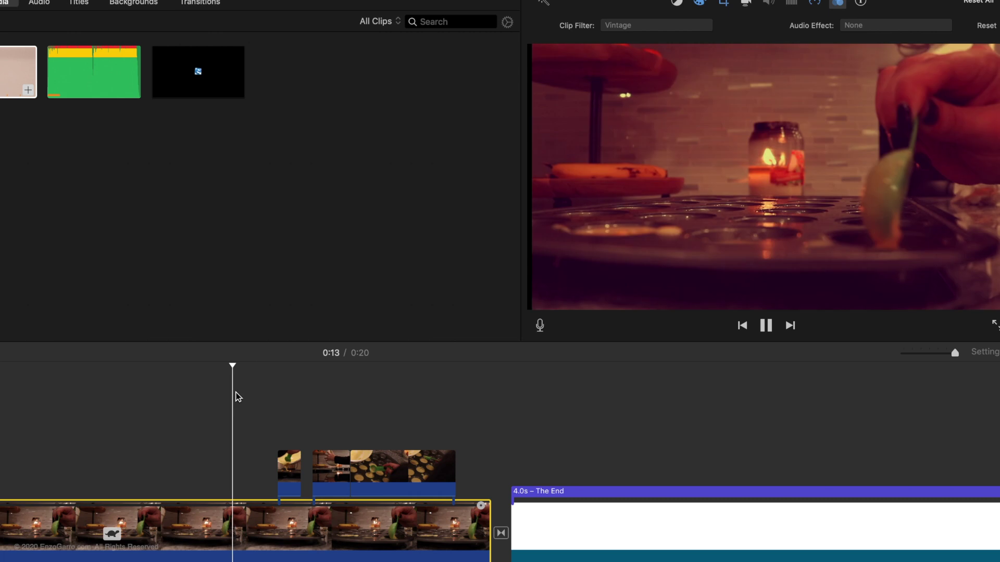
left_click(765, 326)
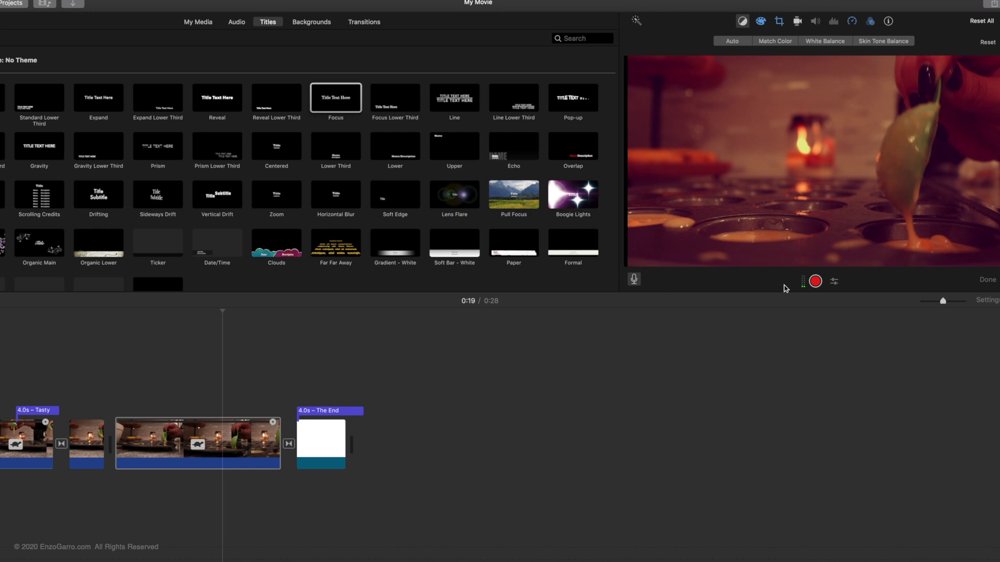
Close the voiceover recording controls
left_click(635, 281)
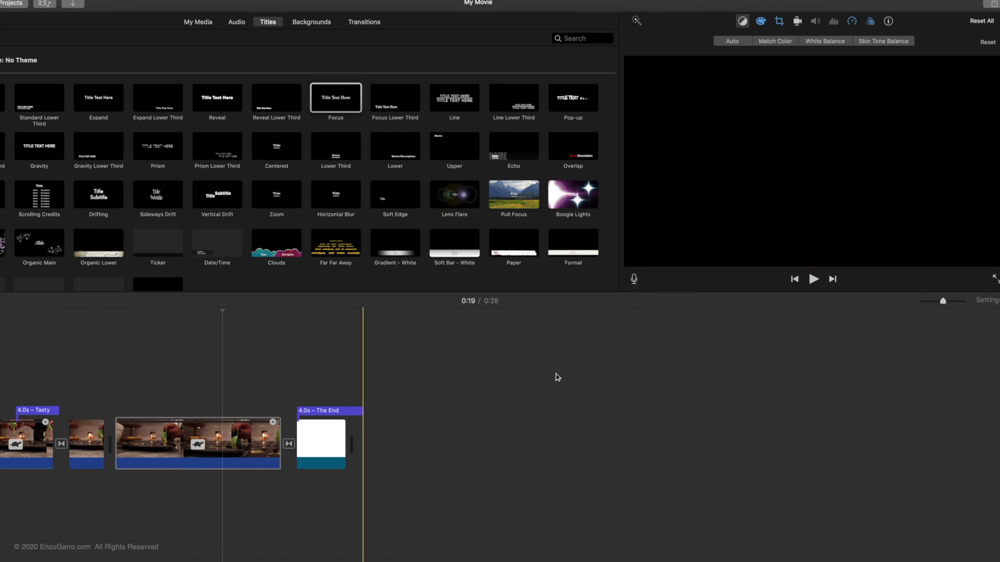
key("space")
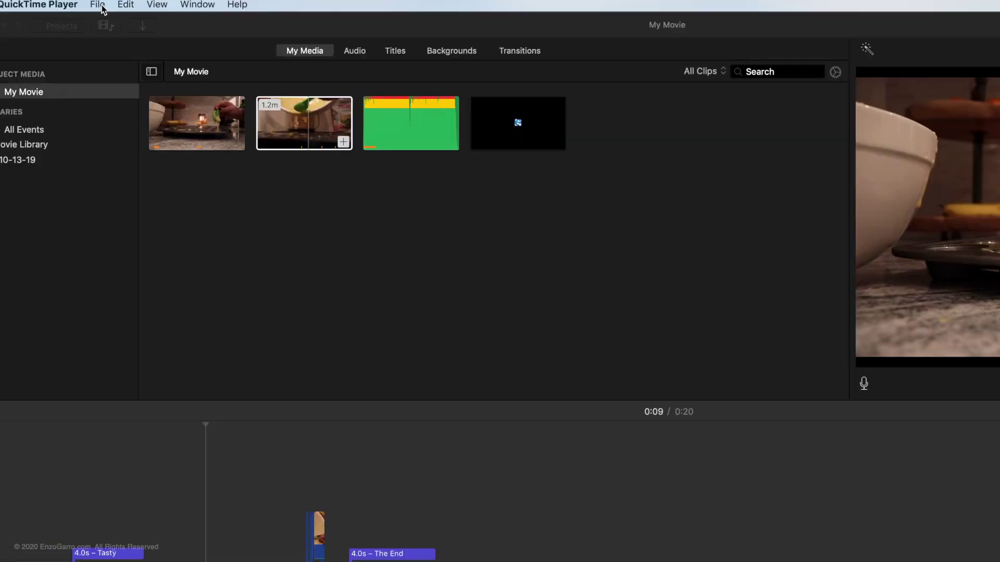
left_click(98, 5)
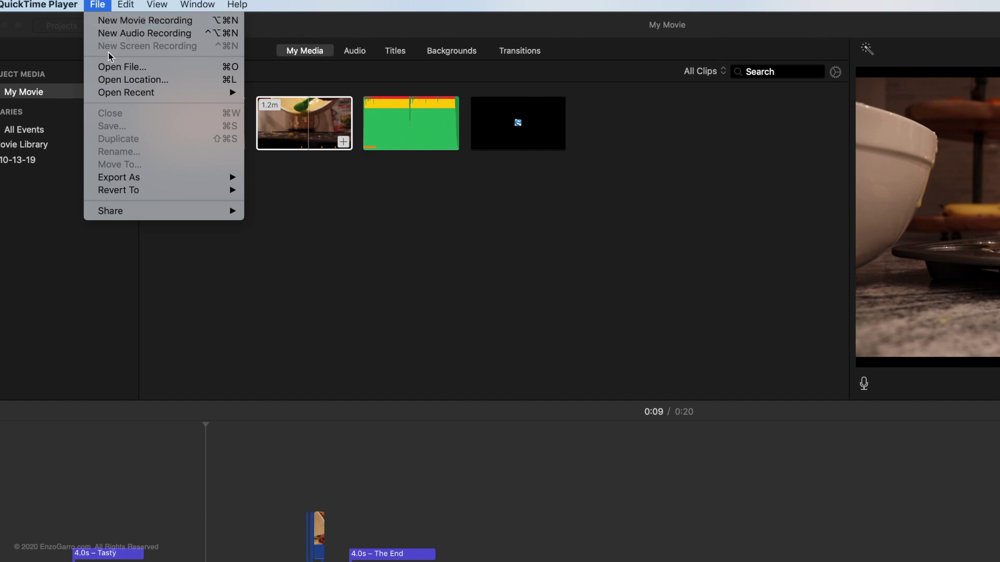
mouse_move(115, 182)
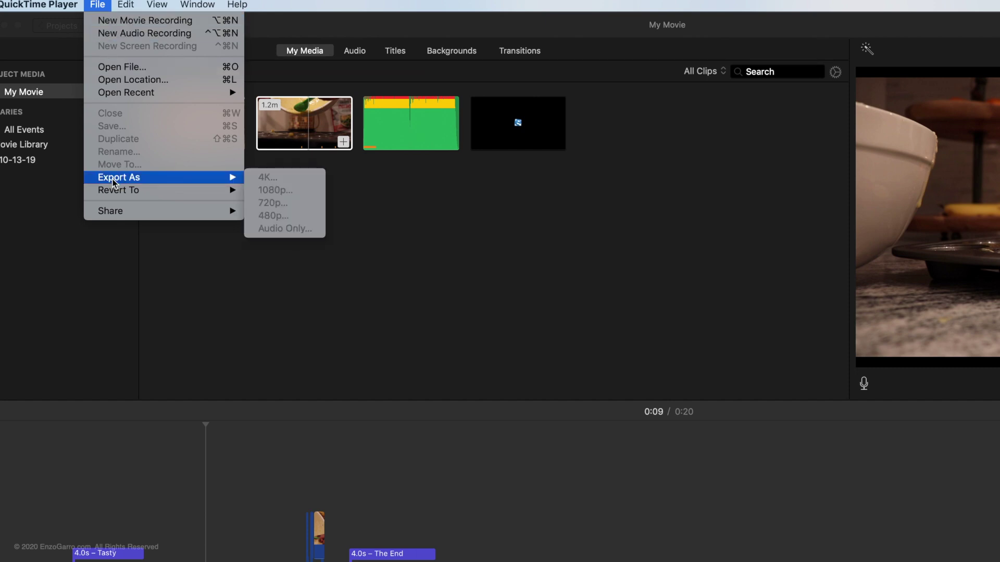
left_click(543, 378)
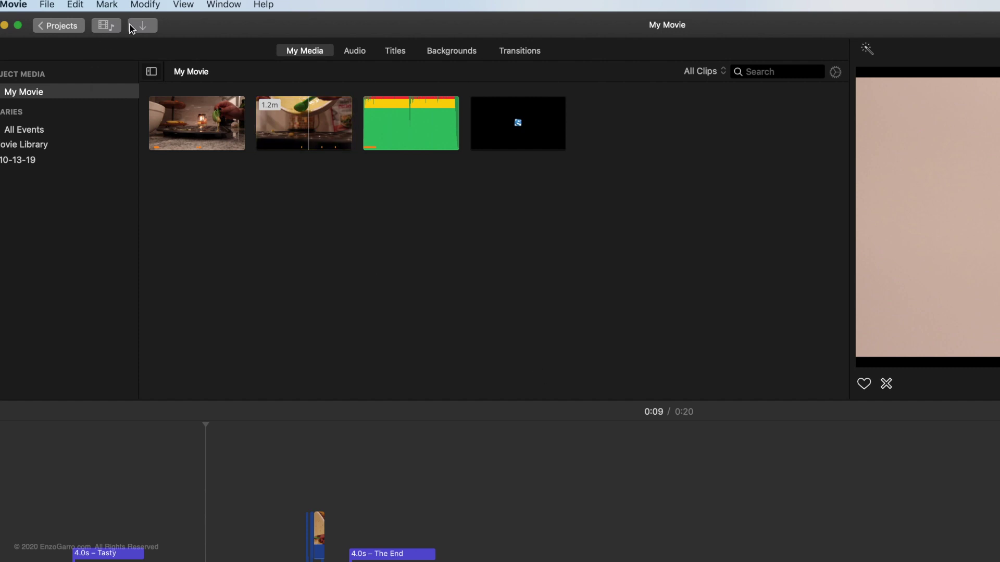
Share the movie as a file titled "Imovie tutorial 2", continue to saving and open the list of save locations
left_click(47, 5)
mouse_move(90, 214)
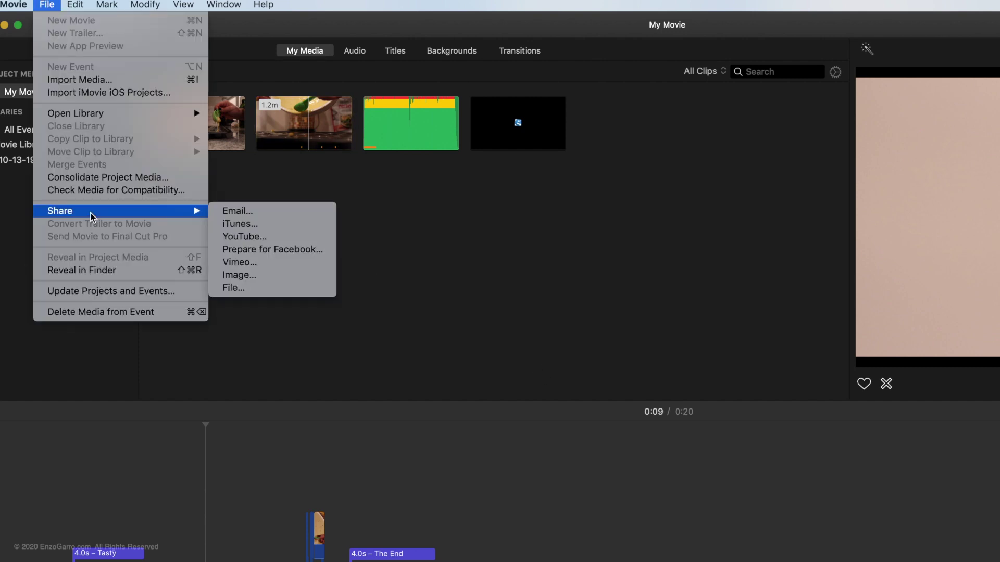
left_click(270, 289)
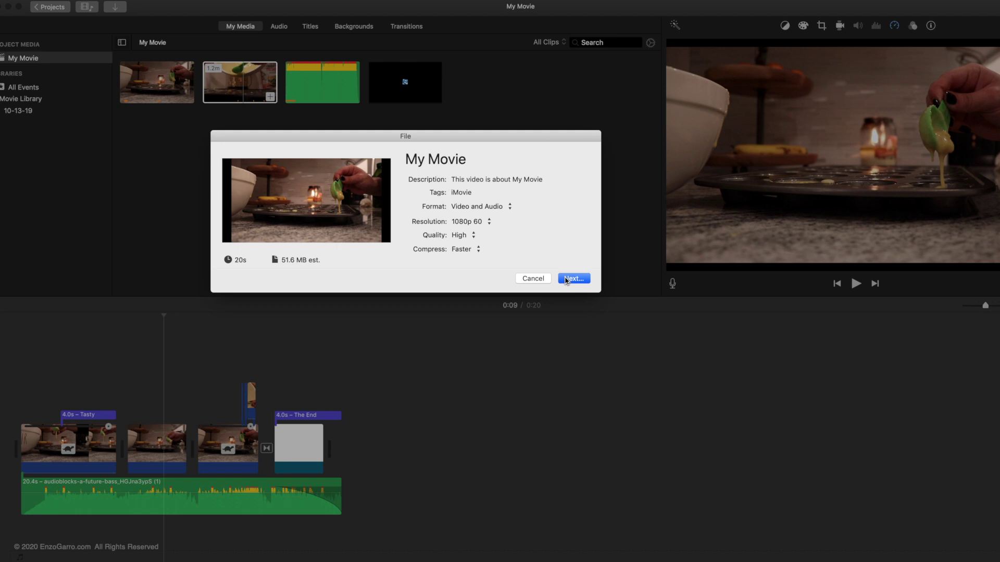
type("Imovie tutorial 2")
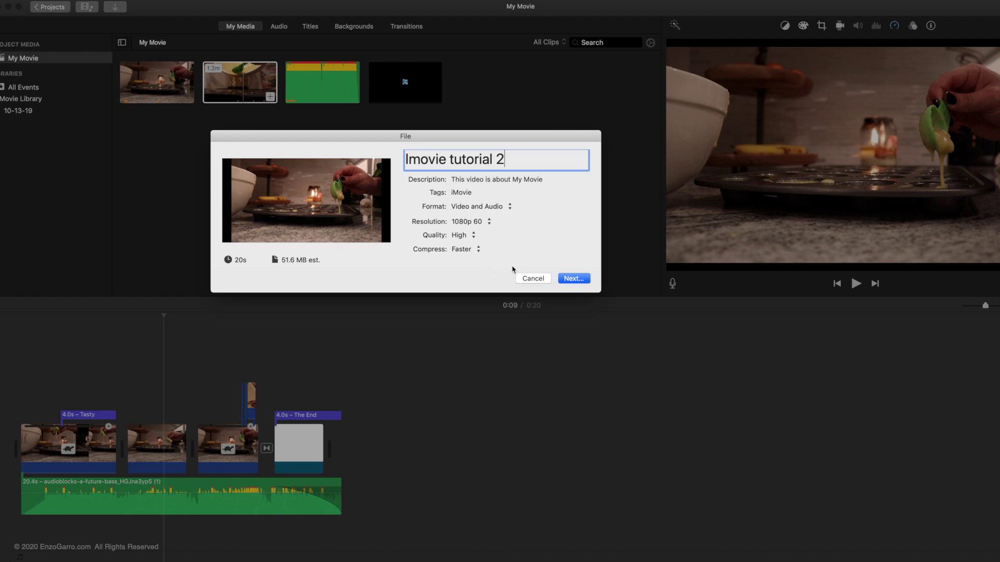
left_click(573, 278)
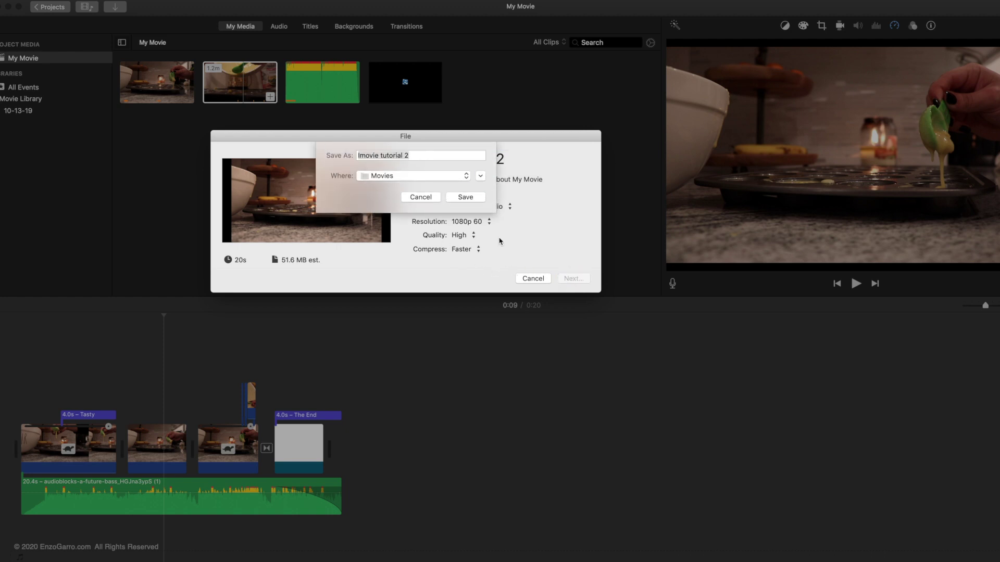
left_click(405, 177)
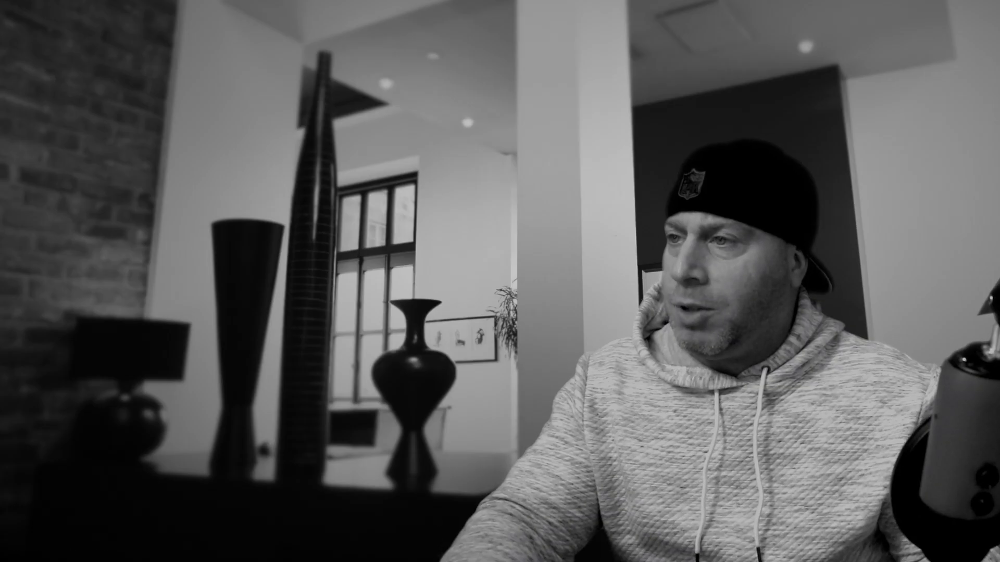